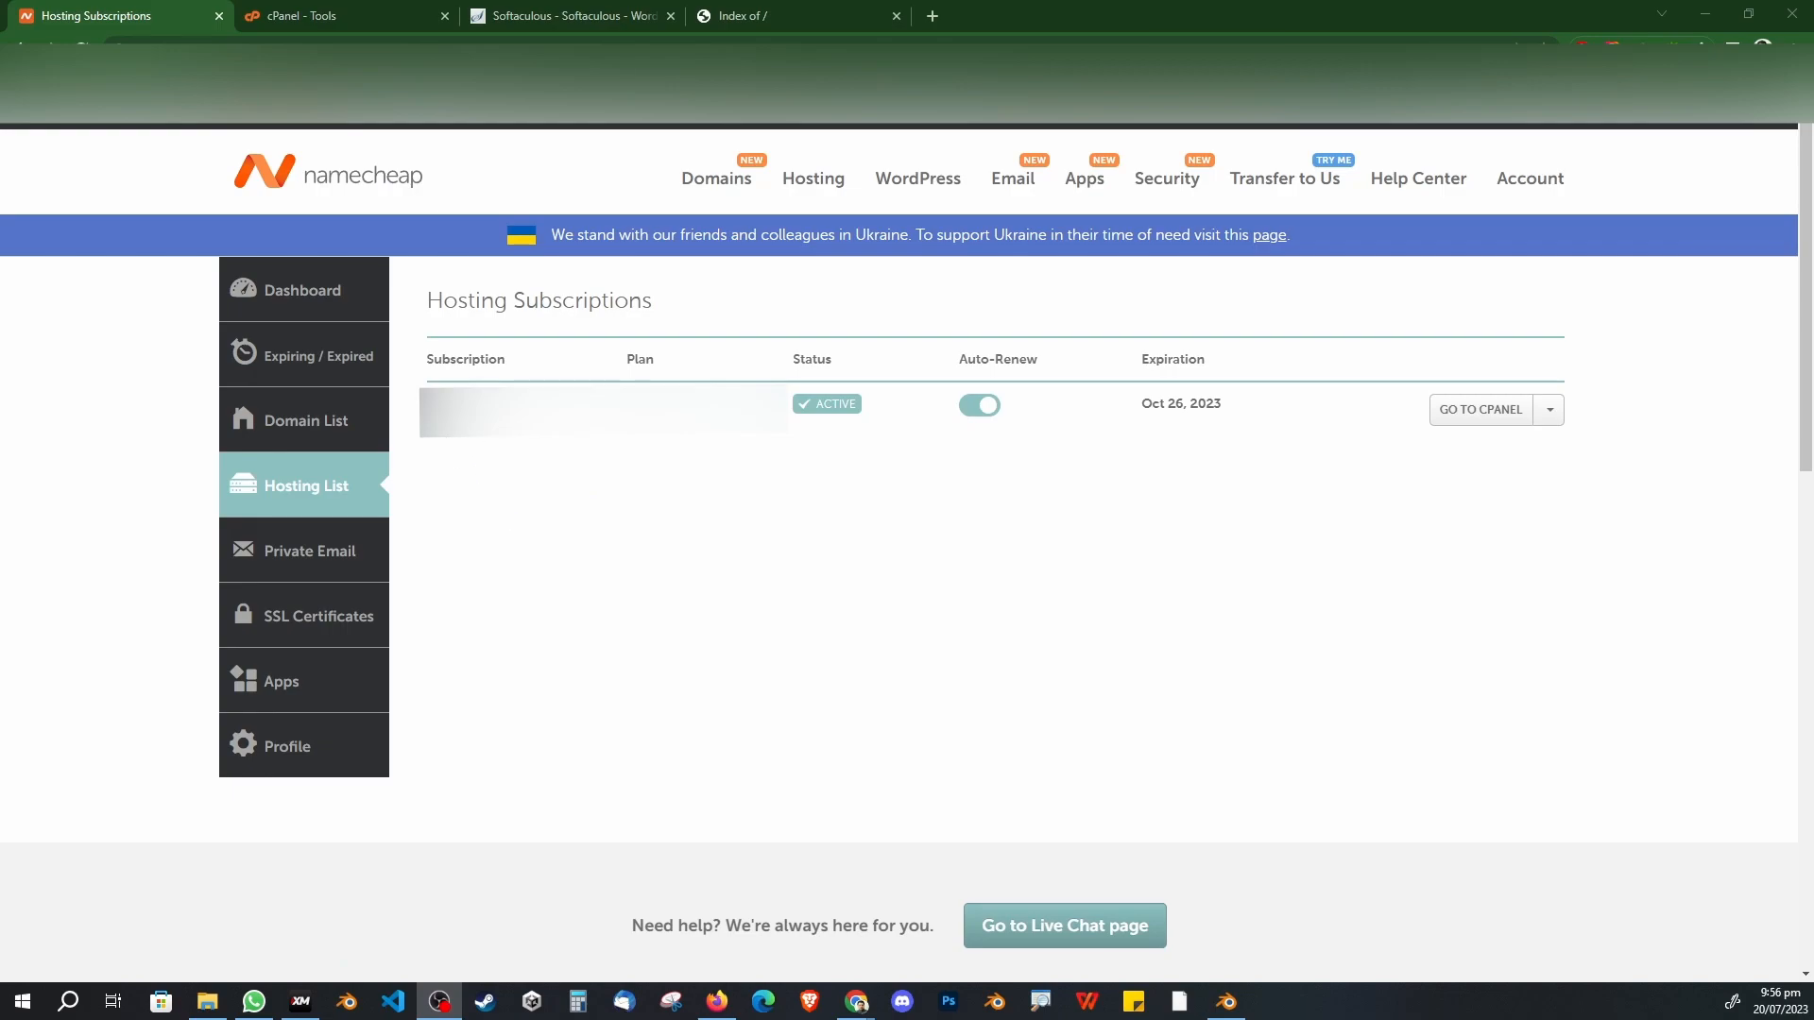
Step: Clear the stray text selection and go to cPanel for the active hosting subscription
drag(604, 407, 430, 400)
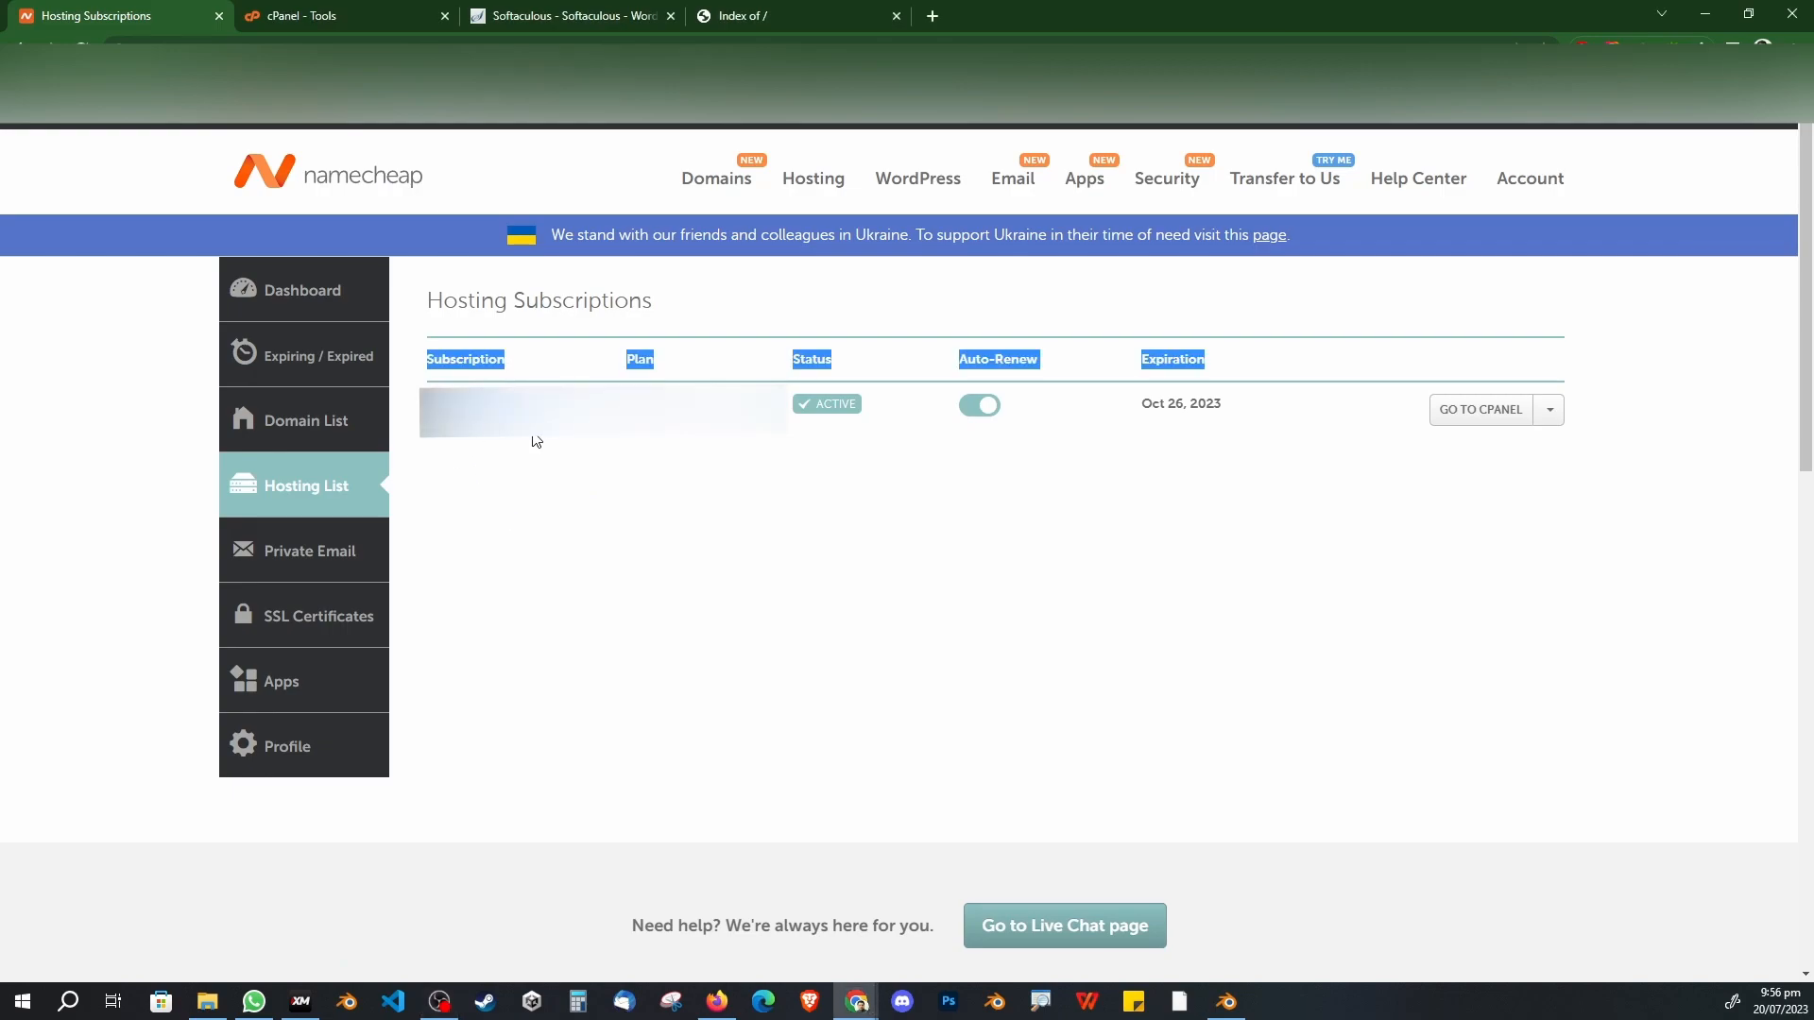
click(567, 416)
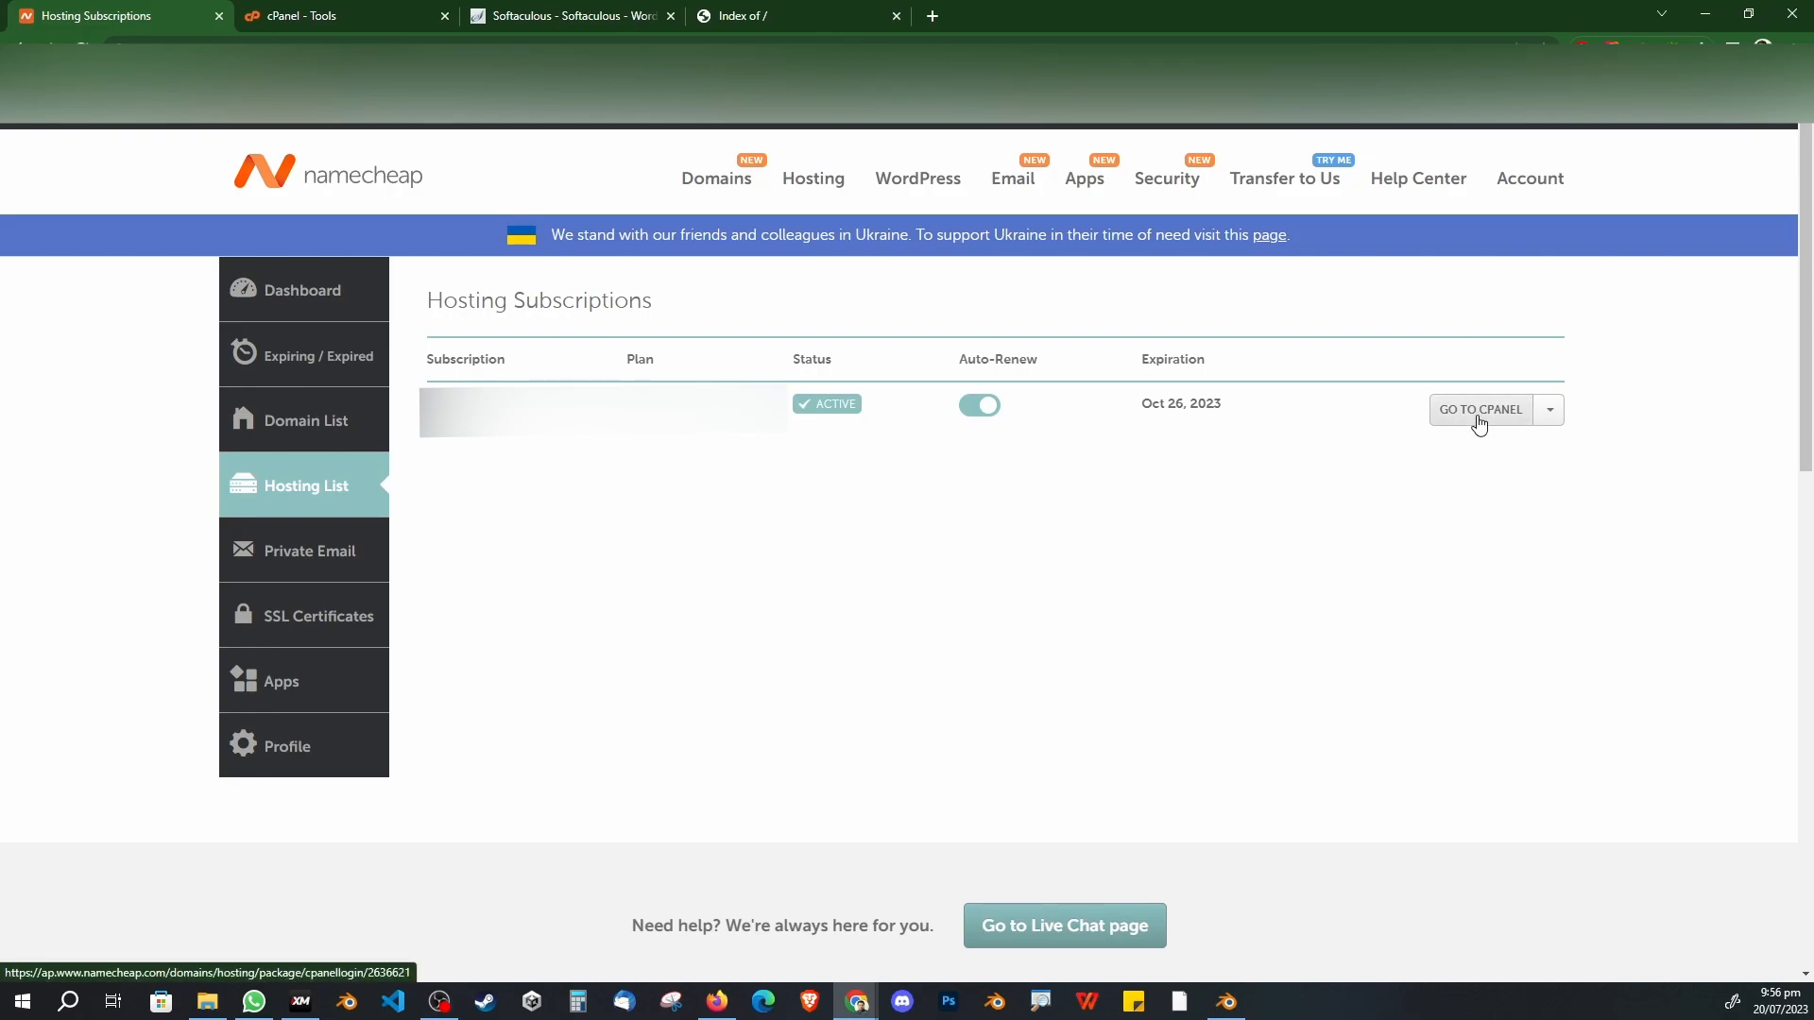
click(389, 21)
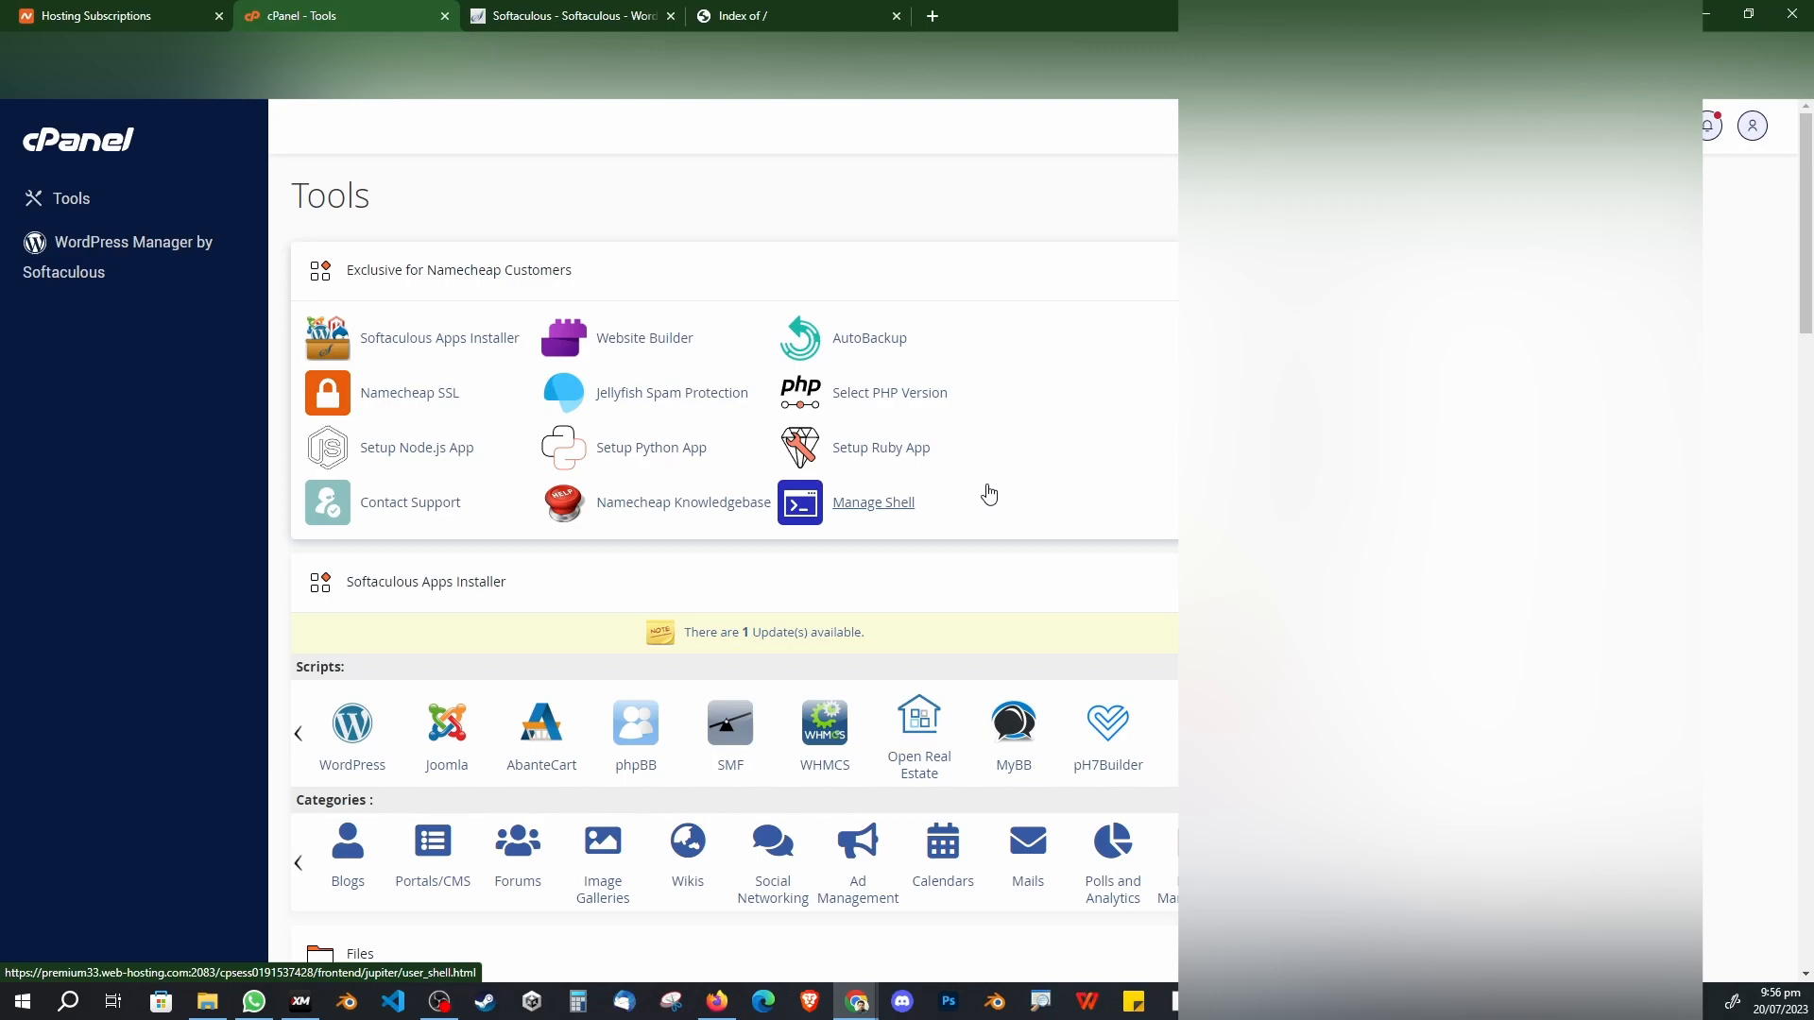
Step: Collapse the Softaculous, Files, Email, Databases, Domains, Security, Metrics and Software sections
scroll(988, 493, down, 4)
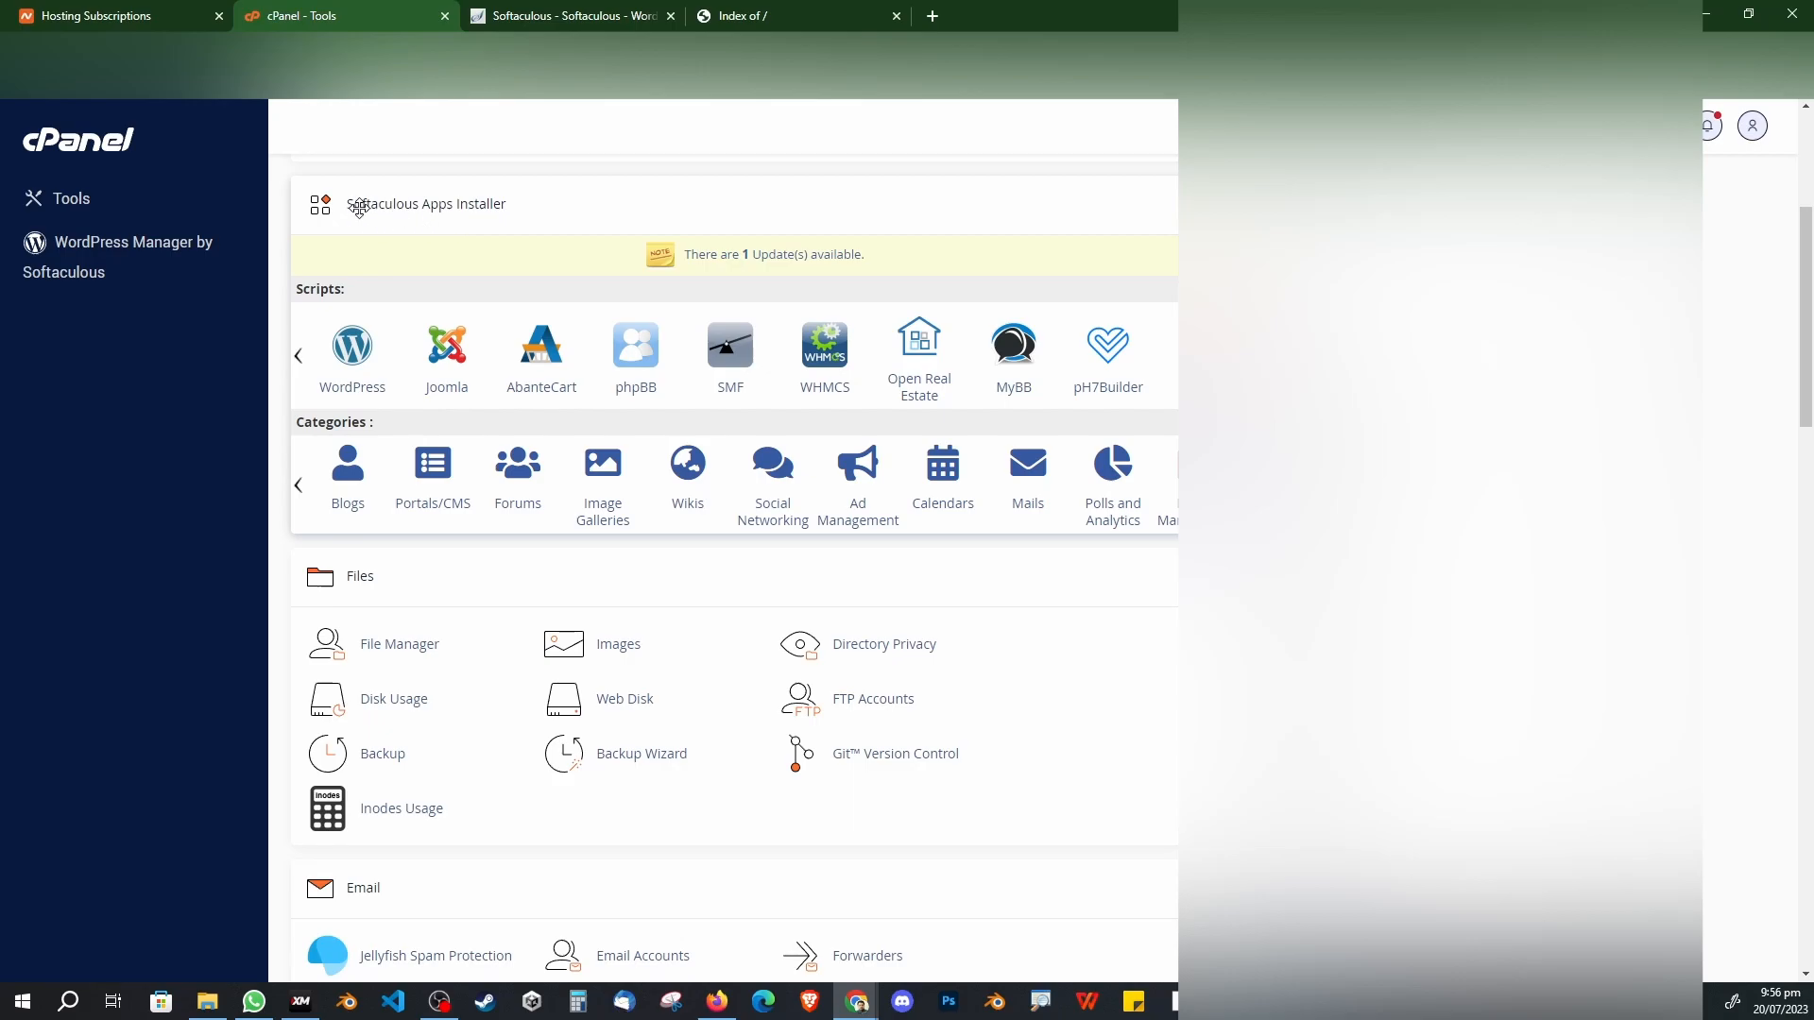
click(1162, 181)
click(1238, 277)
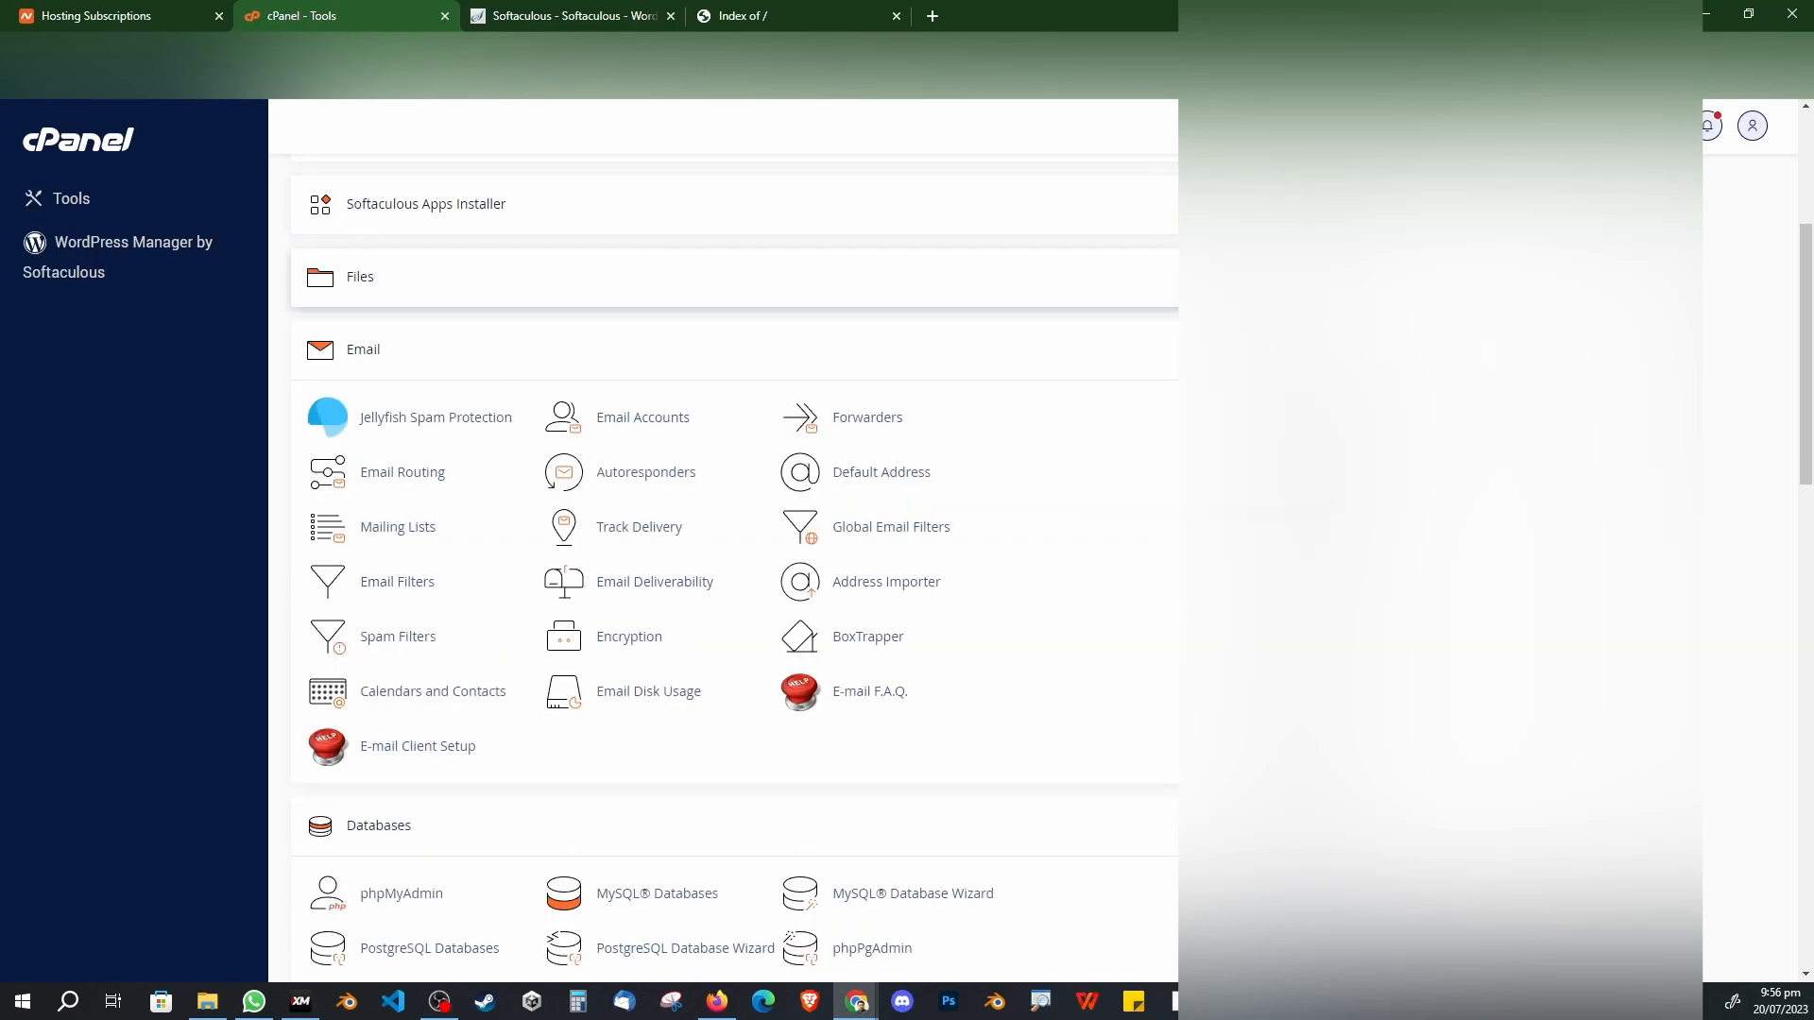
click(1237, 349)
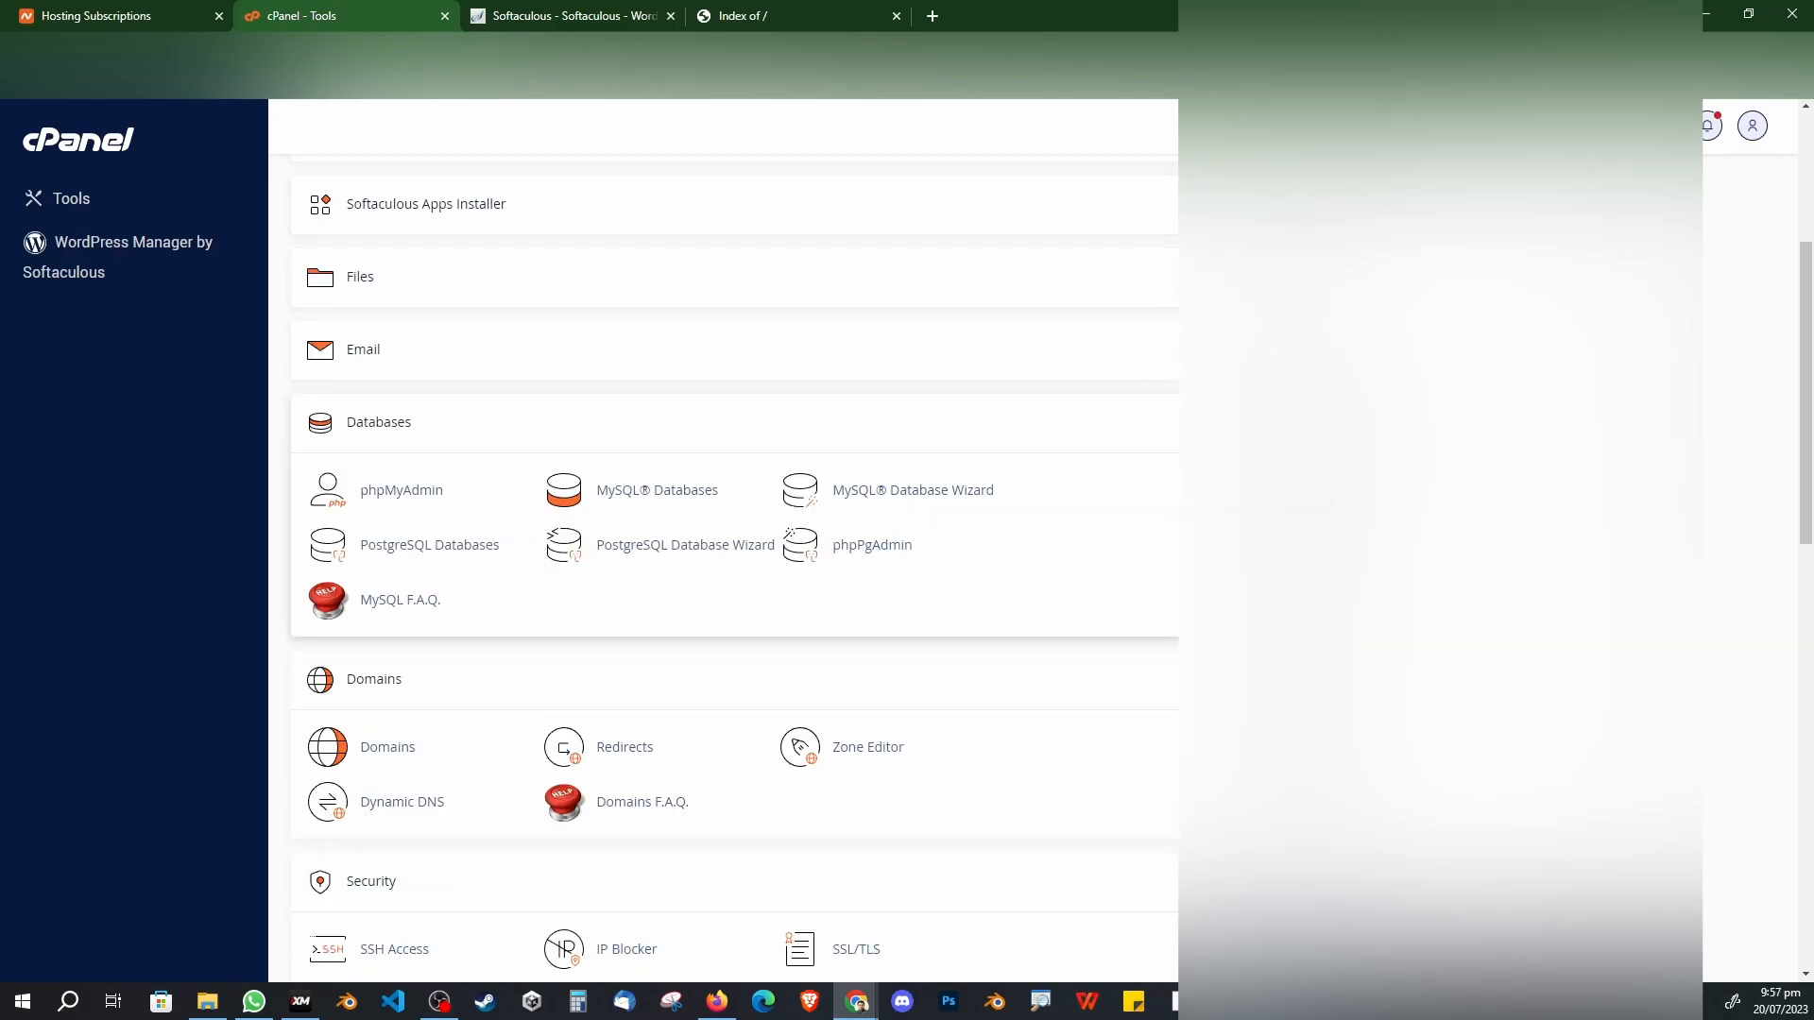
click(1238, 423)
click(1237, 495)
click(1237, 568)
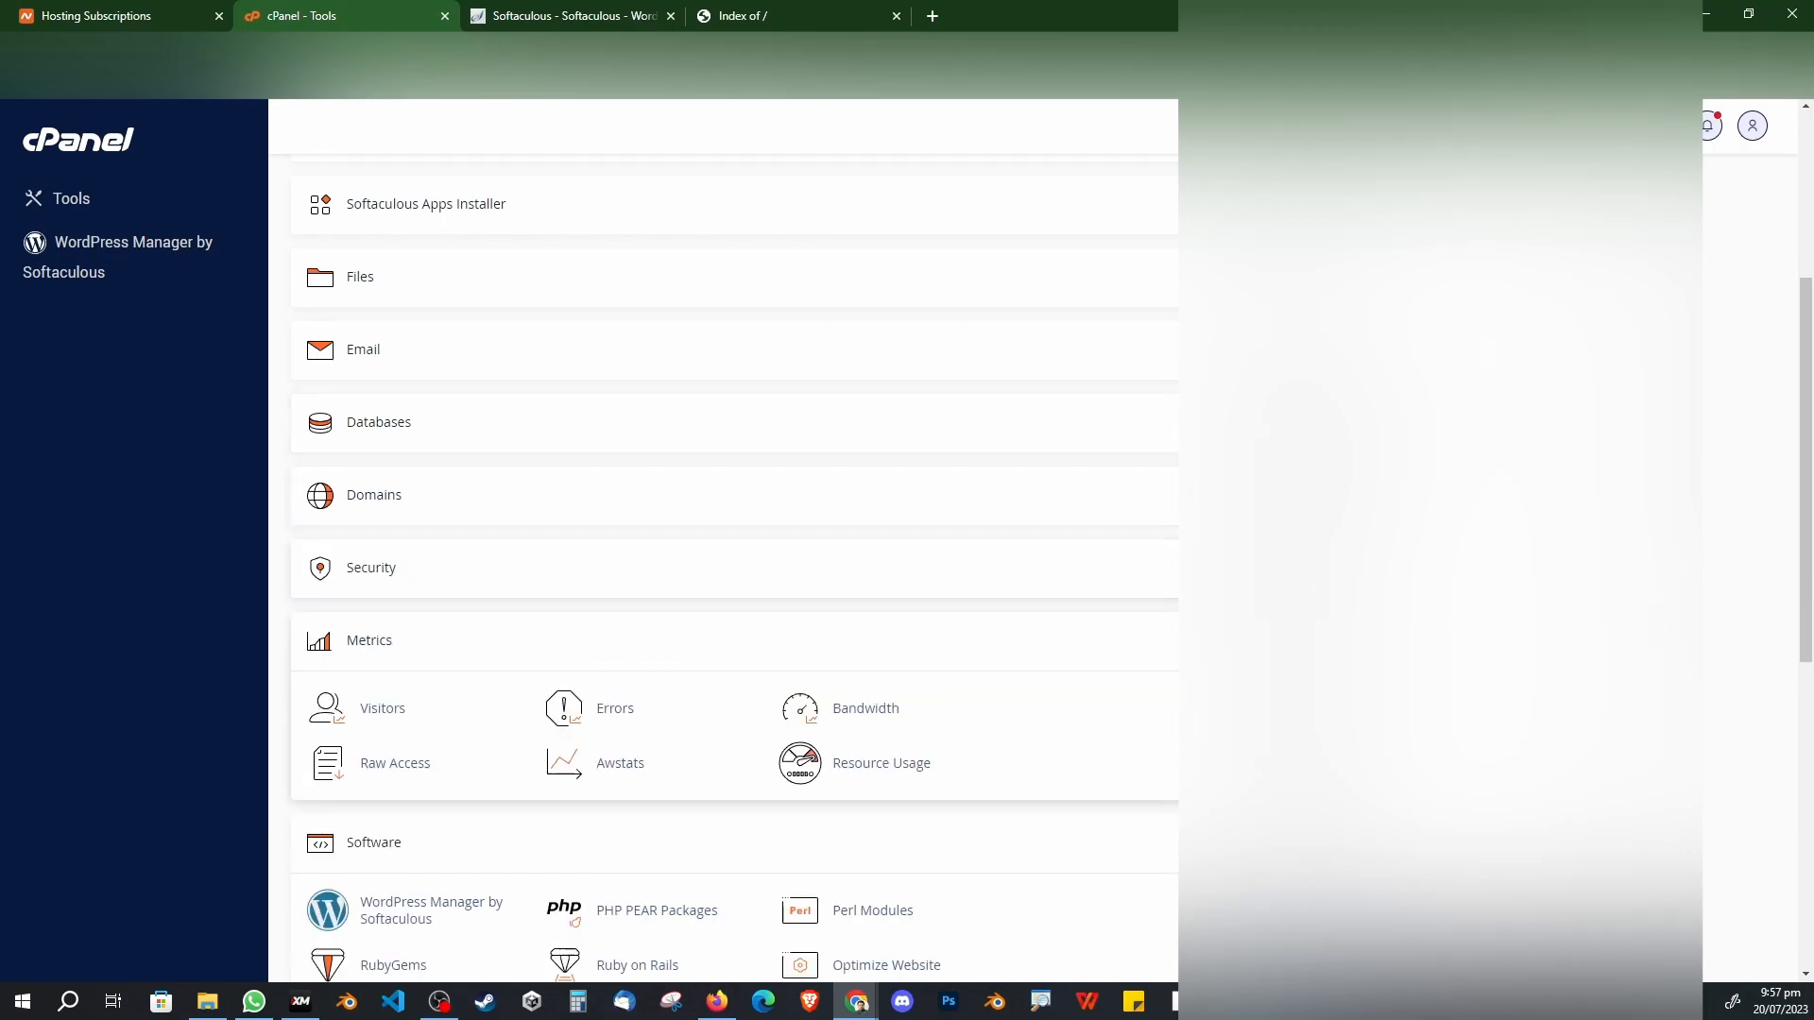
click(1238, 640)
click(1237, 713)
Step: Expand Softaculous Apps Installer and Software, then open the WordPress script
scroll(393, 364, up, 1)
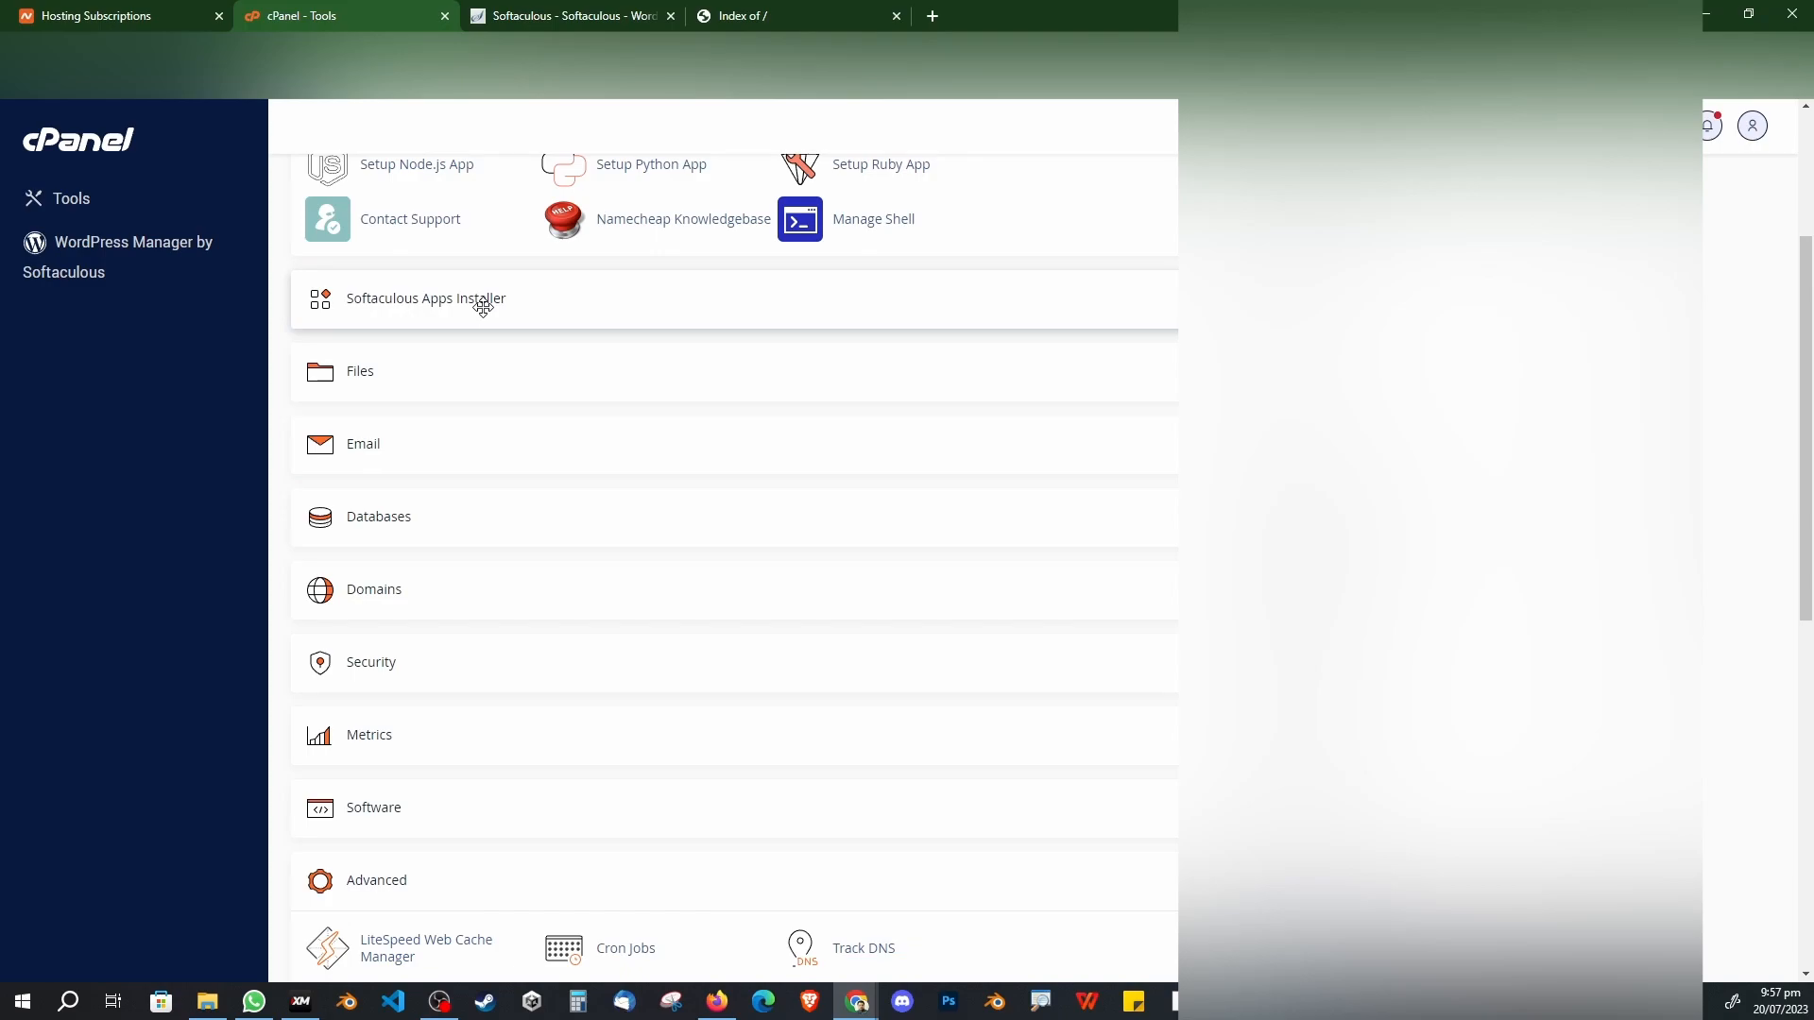
click(1130, 299)
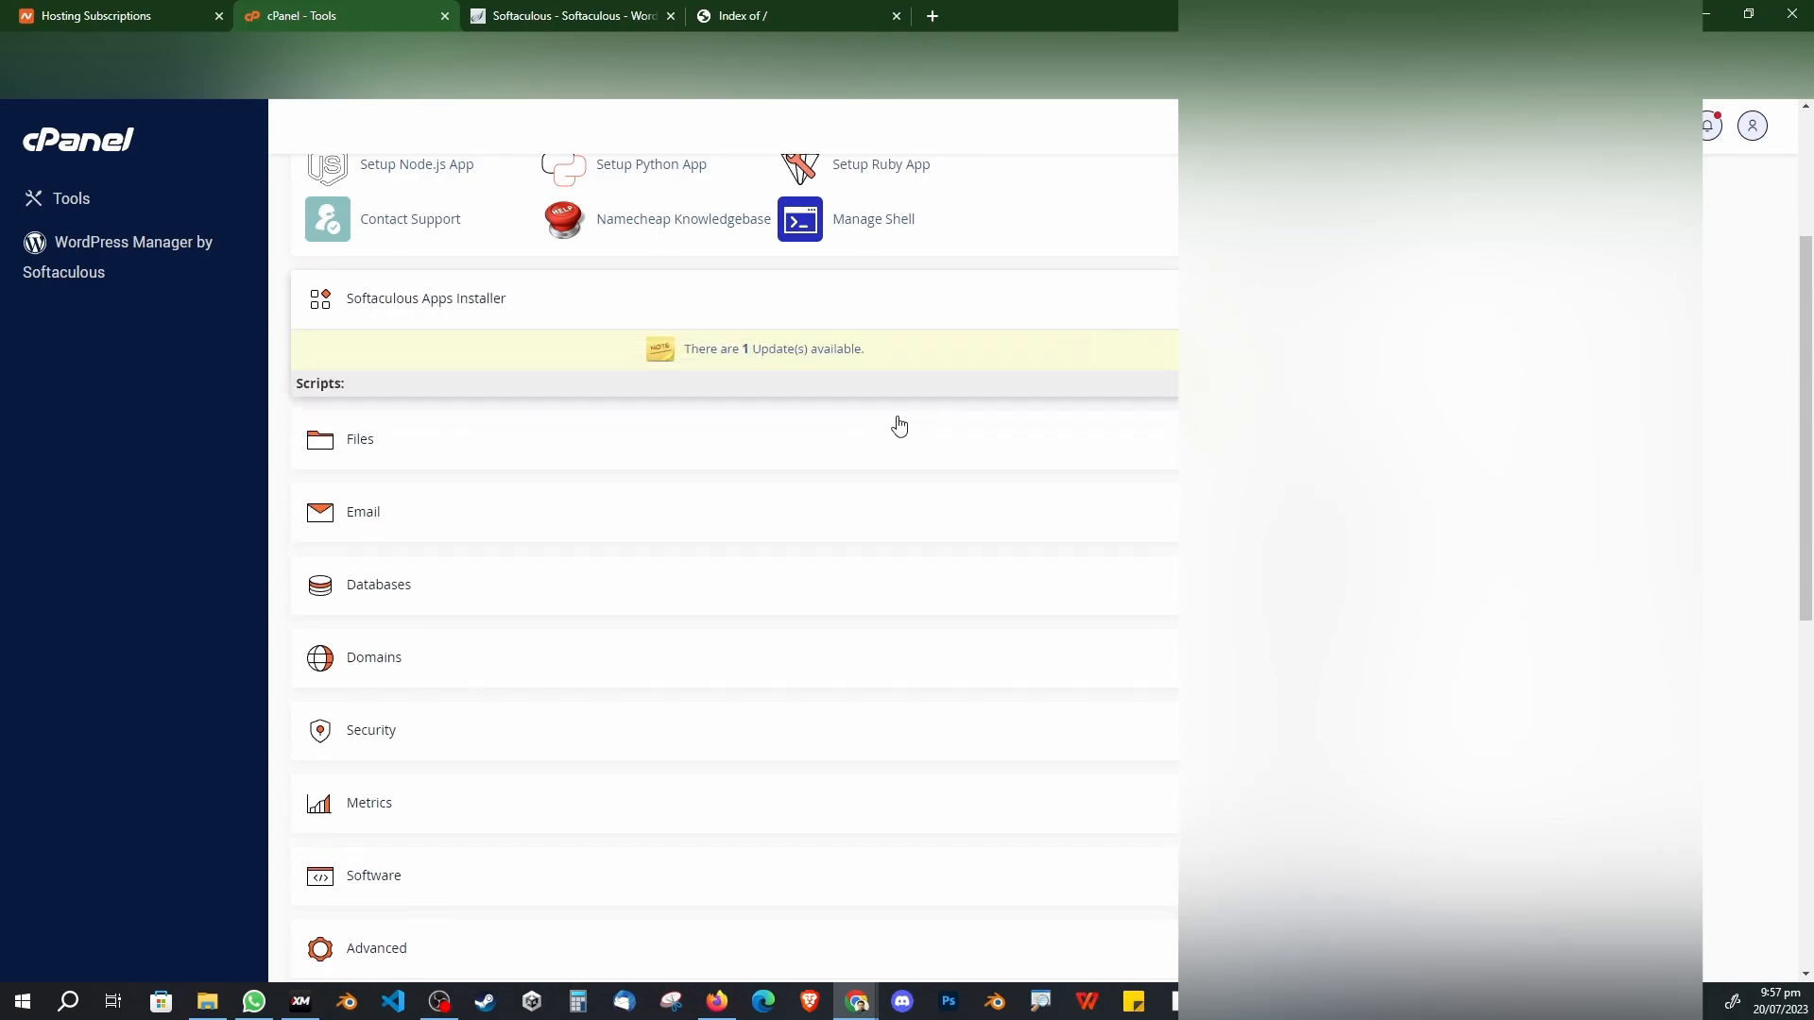
scroll(441, 696, down, 4)
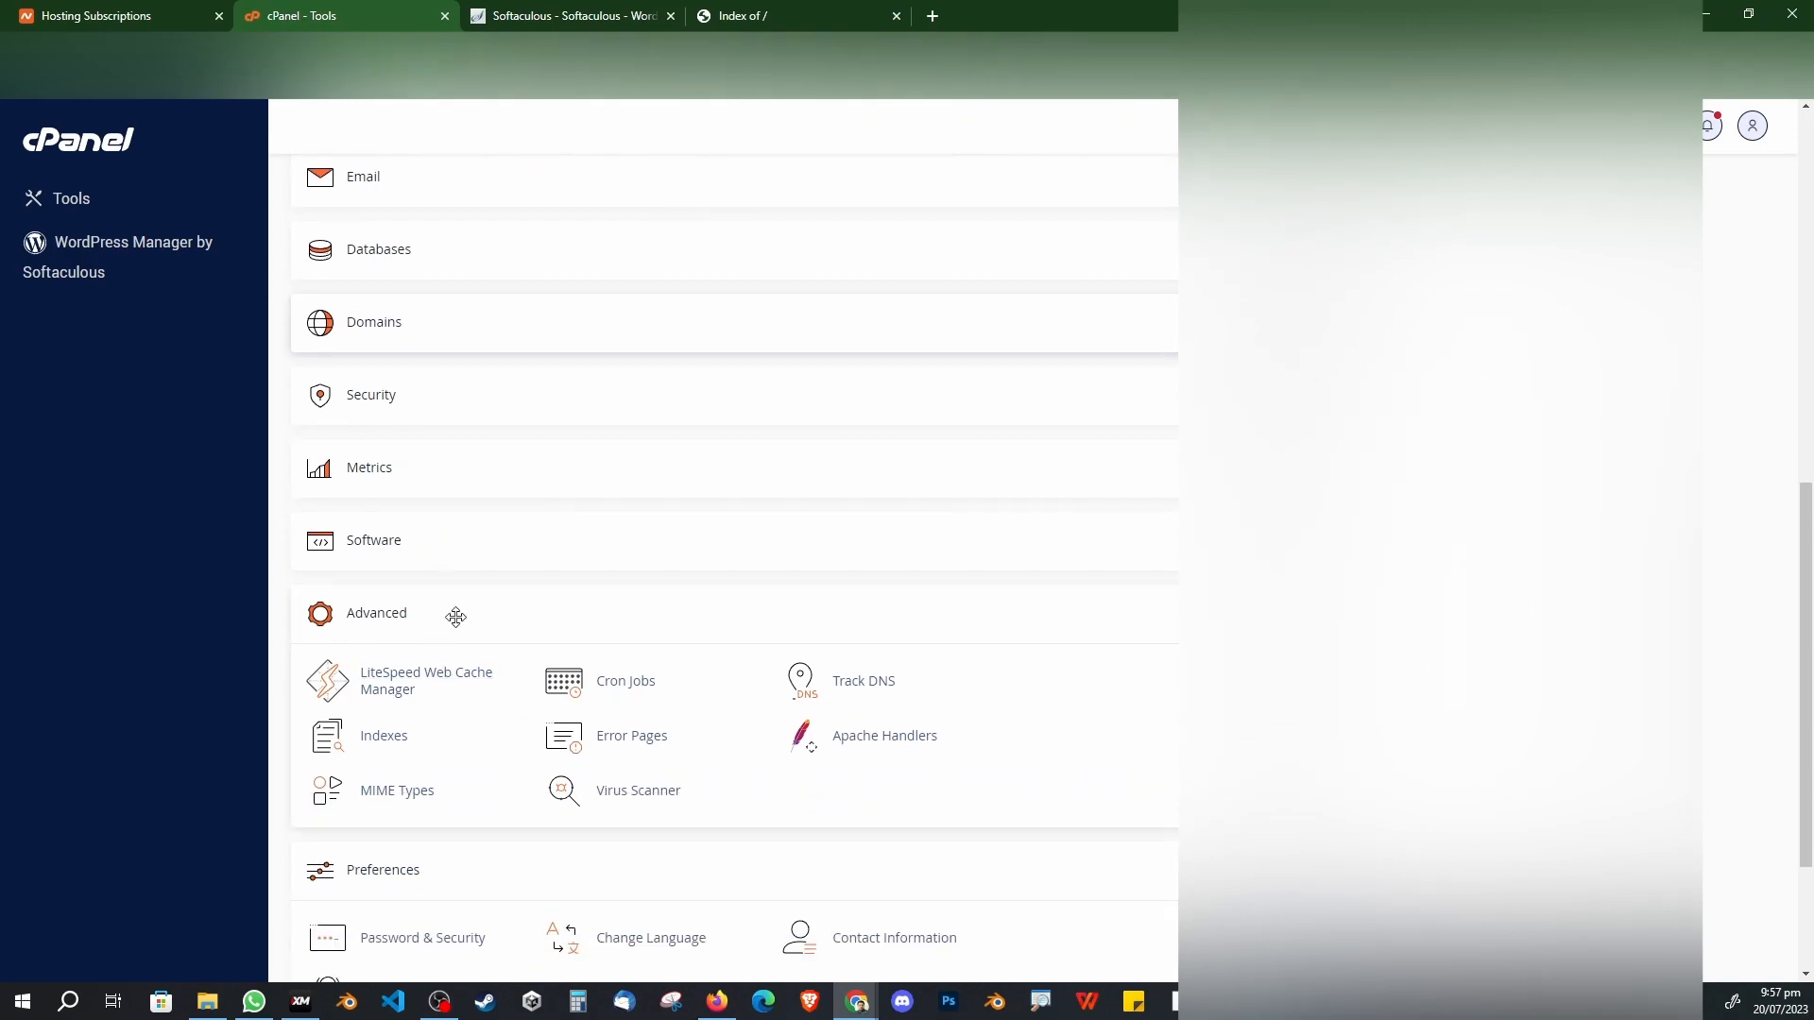
click(1002, 555)
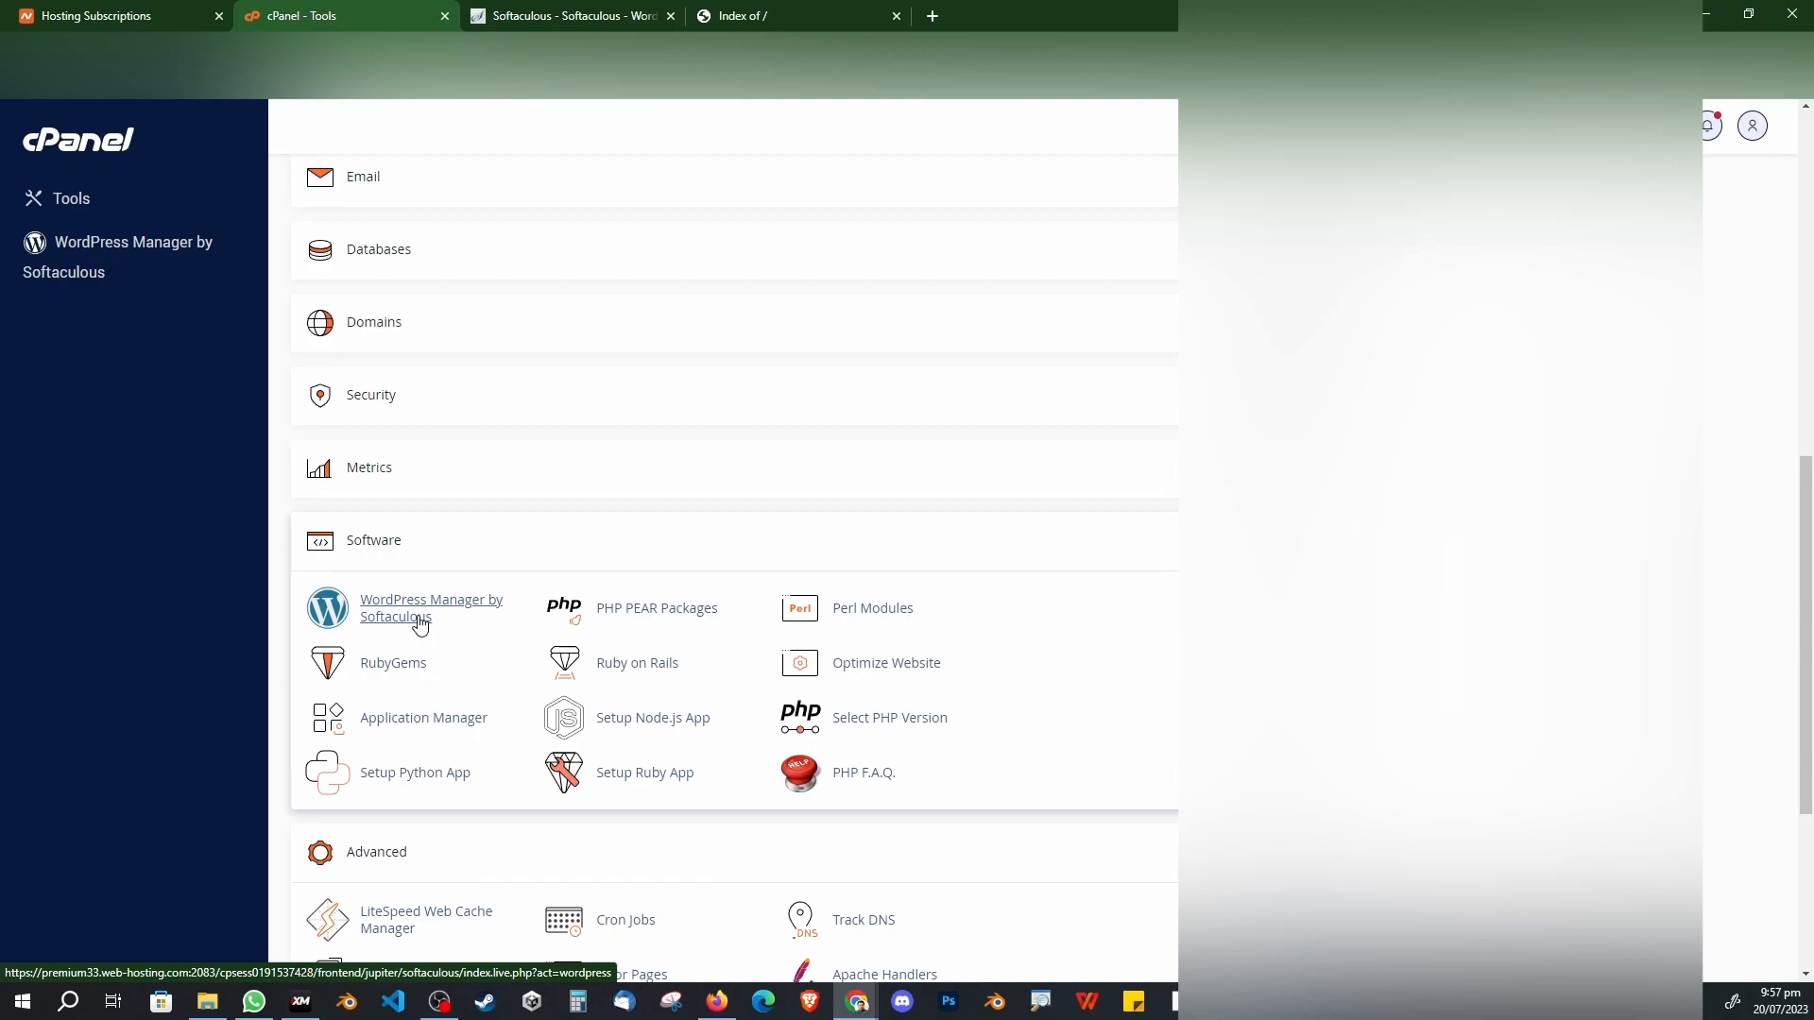
scroll(420, 619, up, 7)
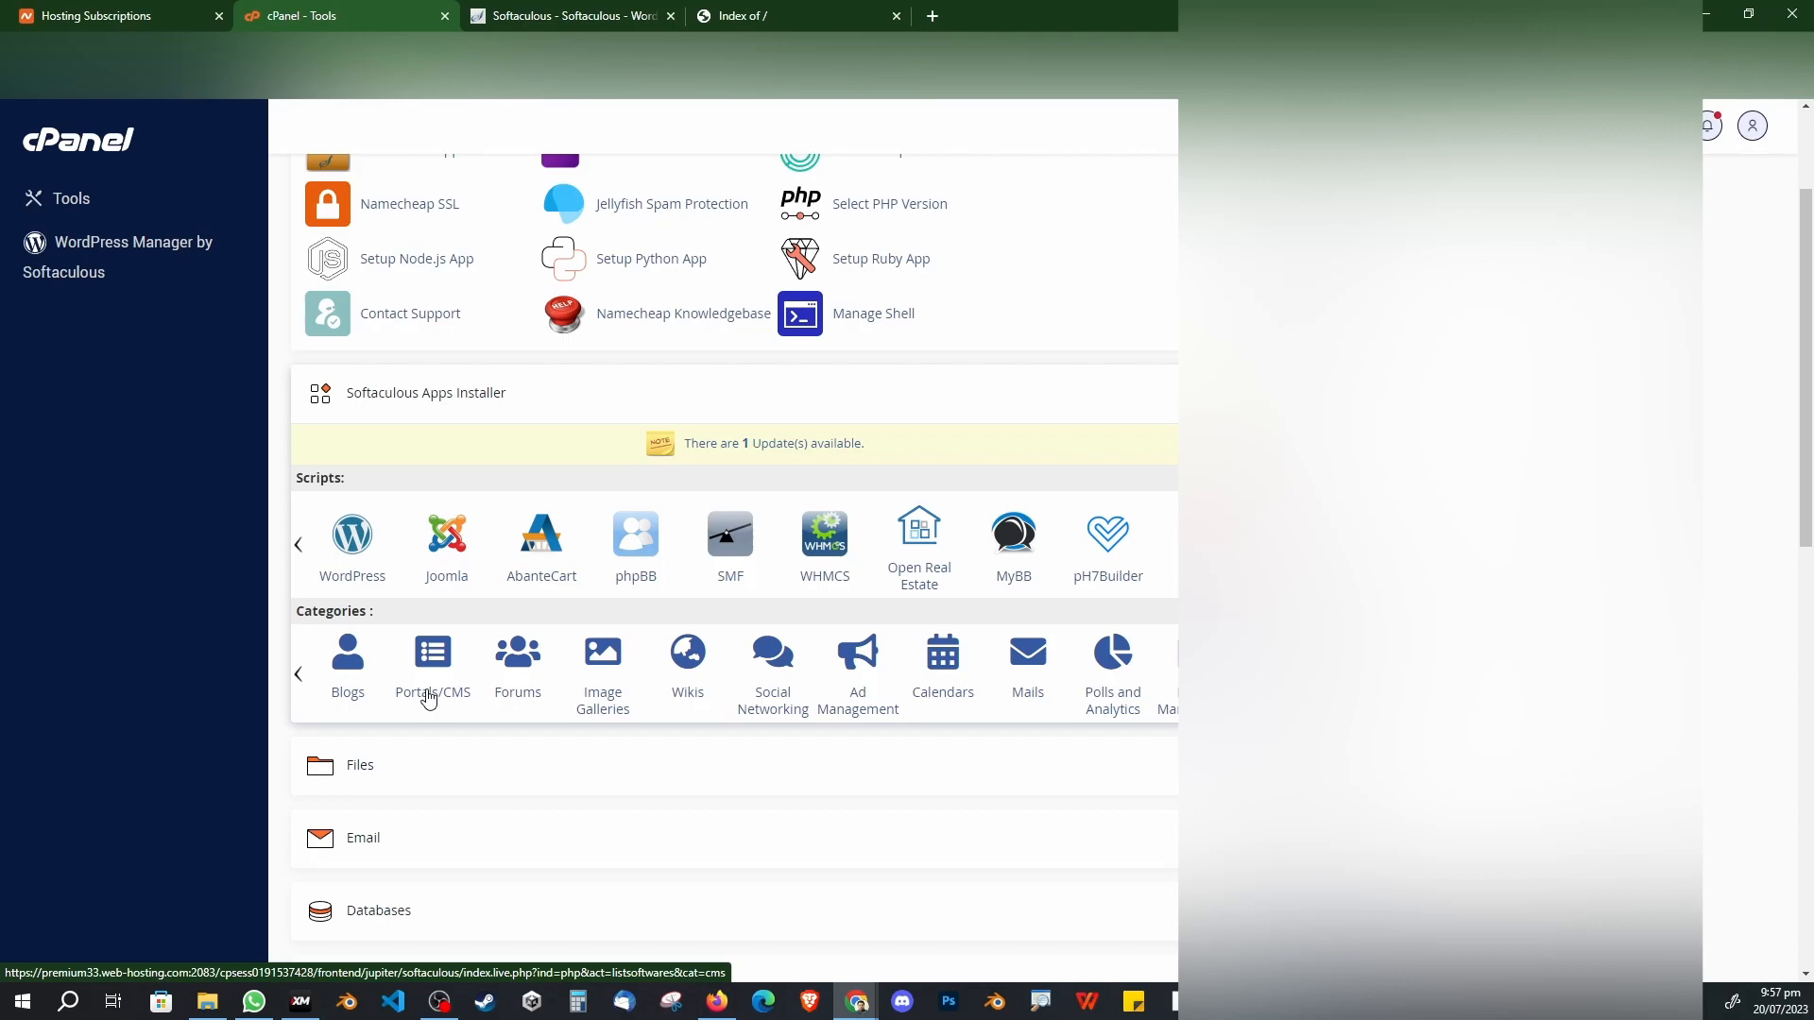
click(371, 583)
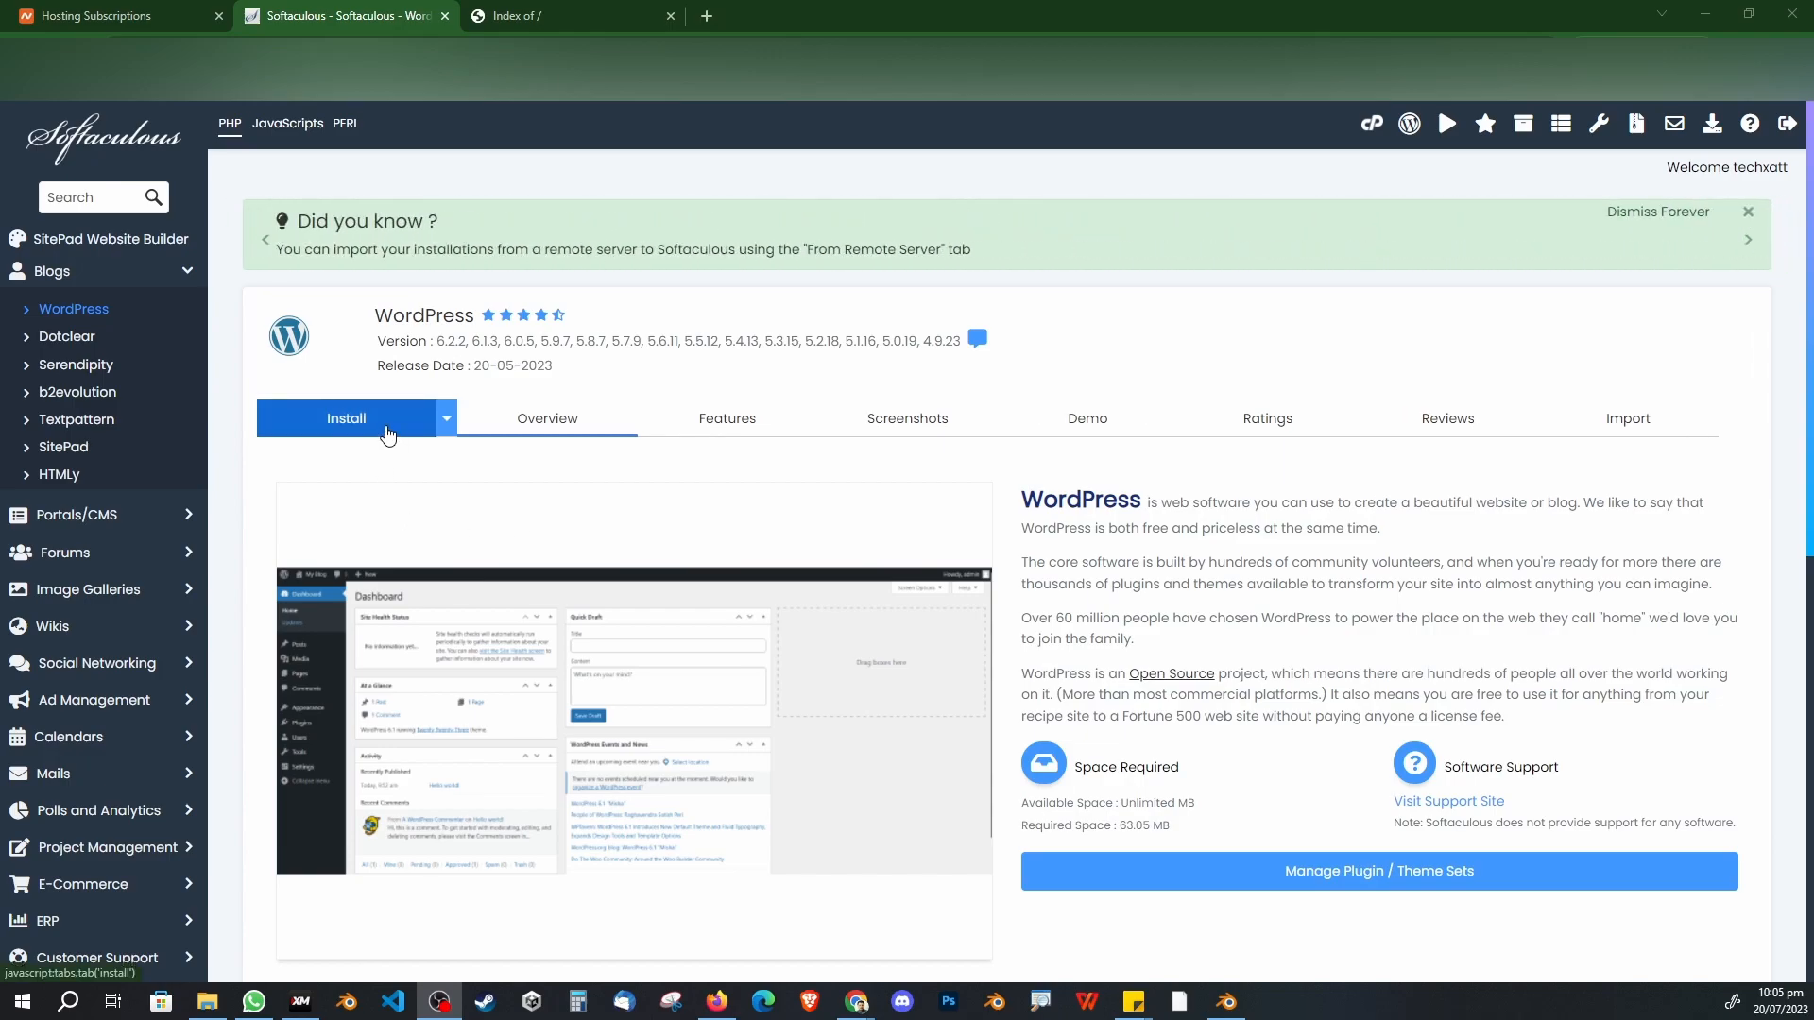
scroll(532, 578, down, 3)
scroll(531, 578, up, 3)
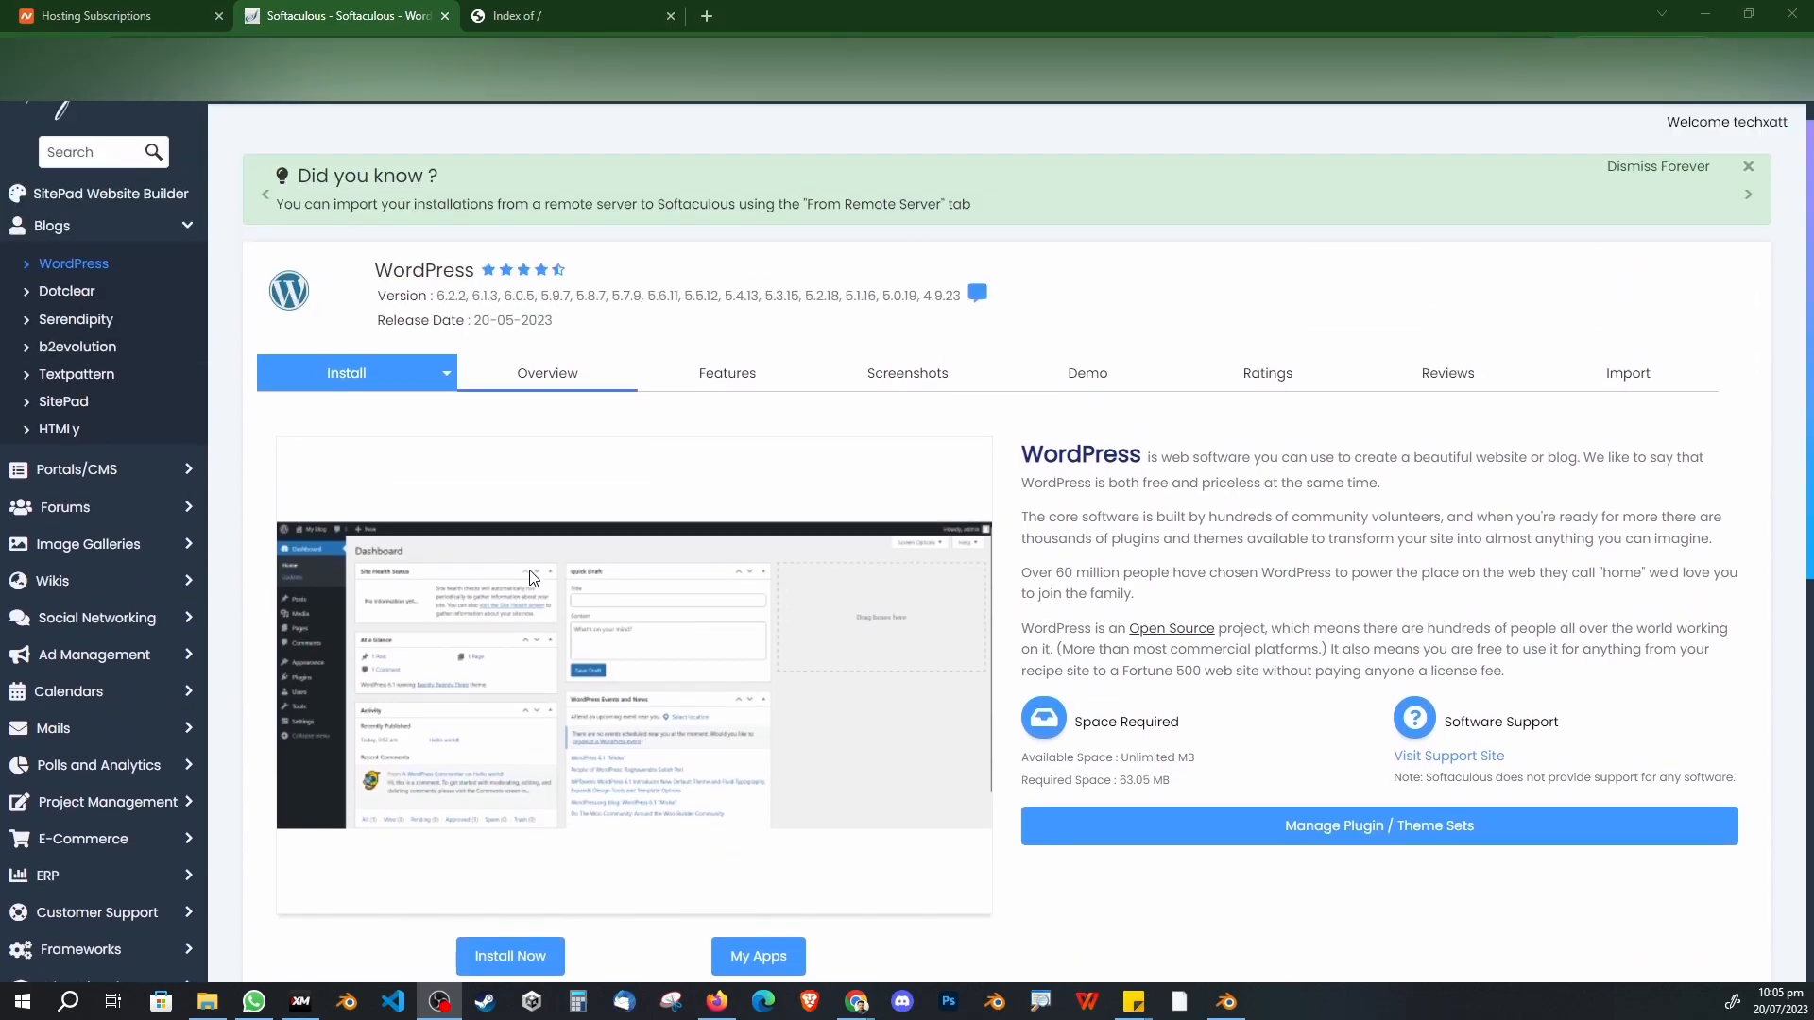
click(372, 430)
click(315, 621)
click(323, 679)
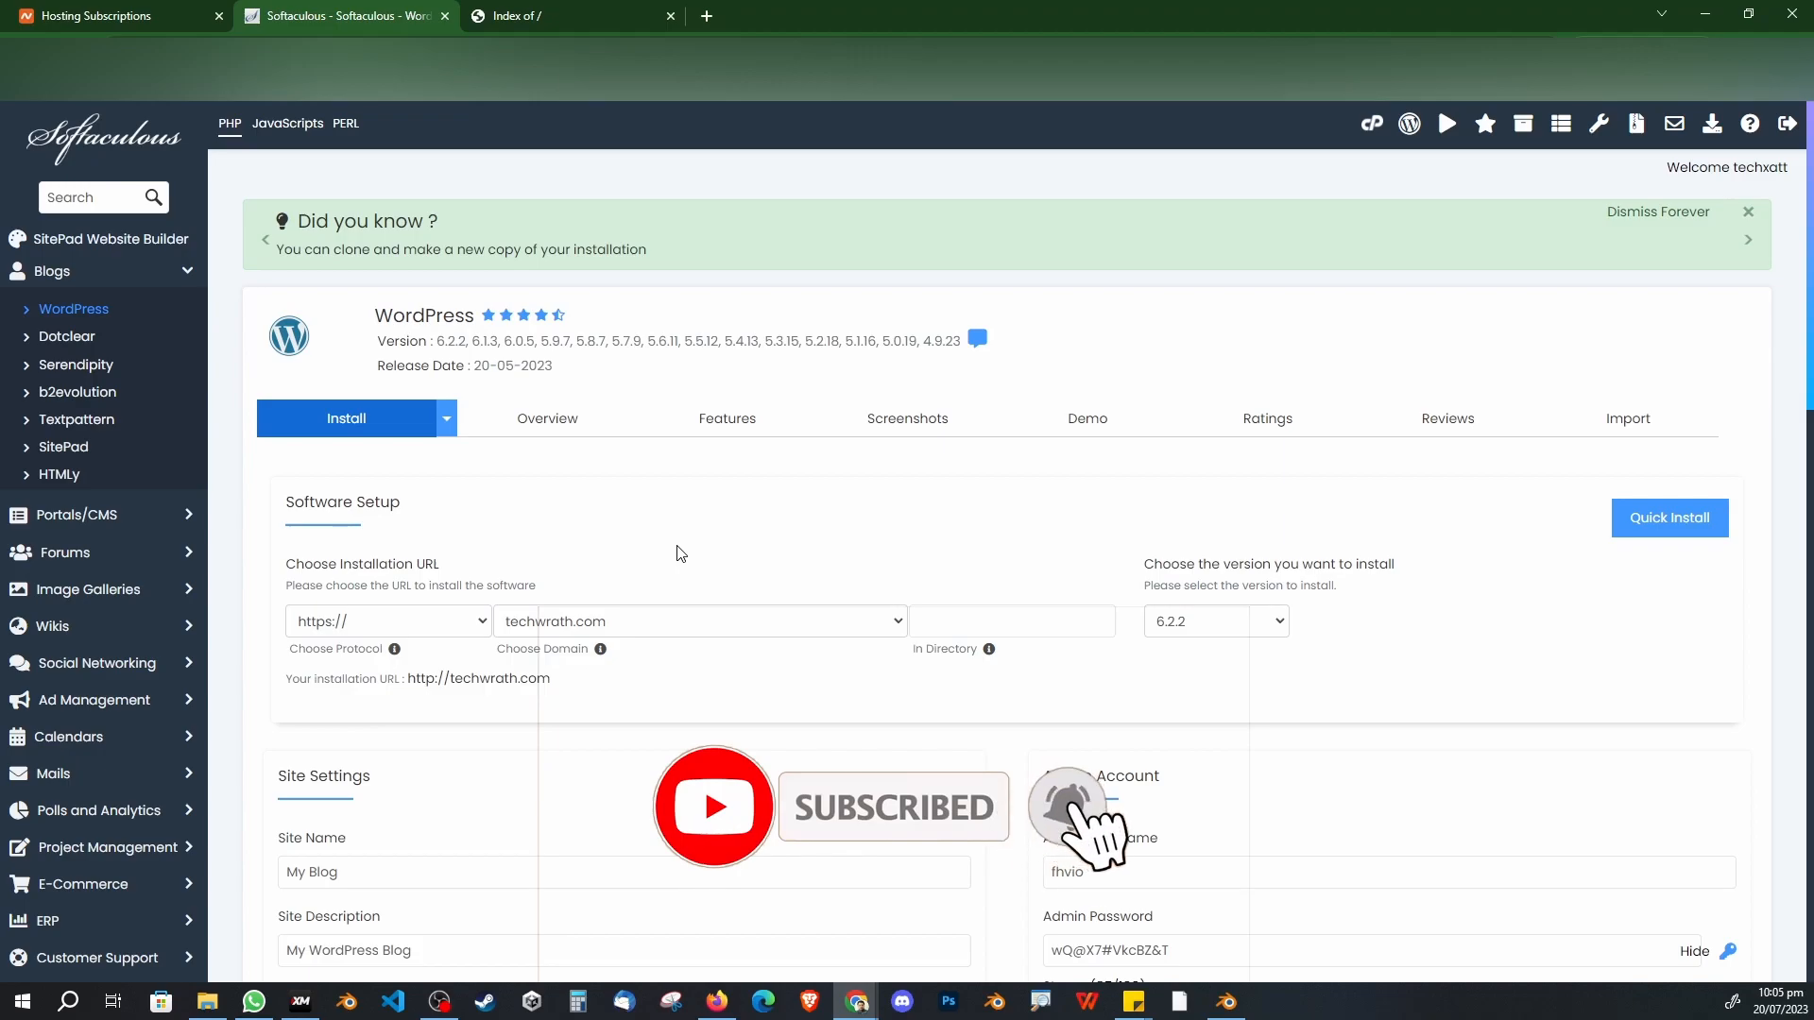
scroll(676, 552, down, 1)
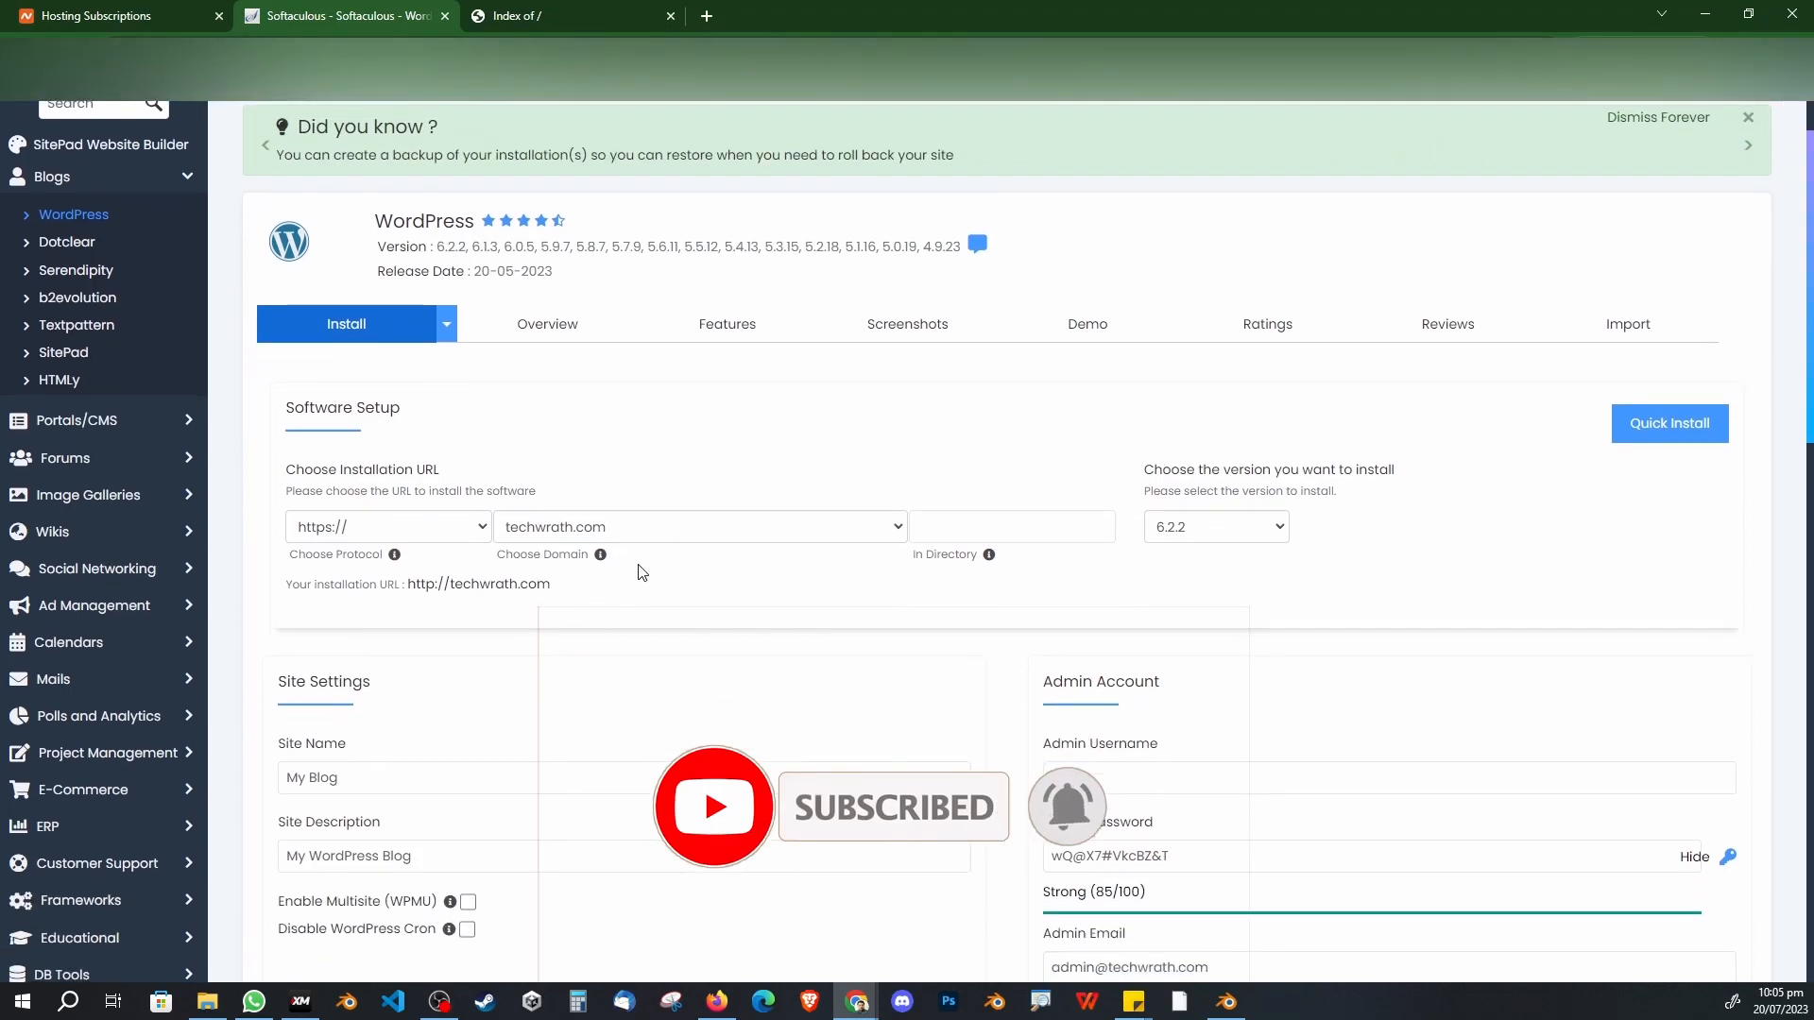
click(385, 537)
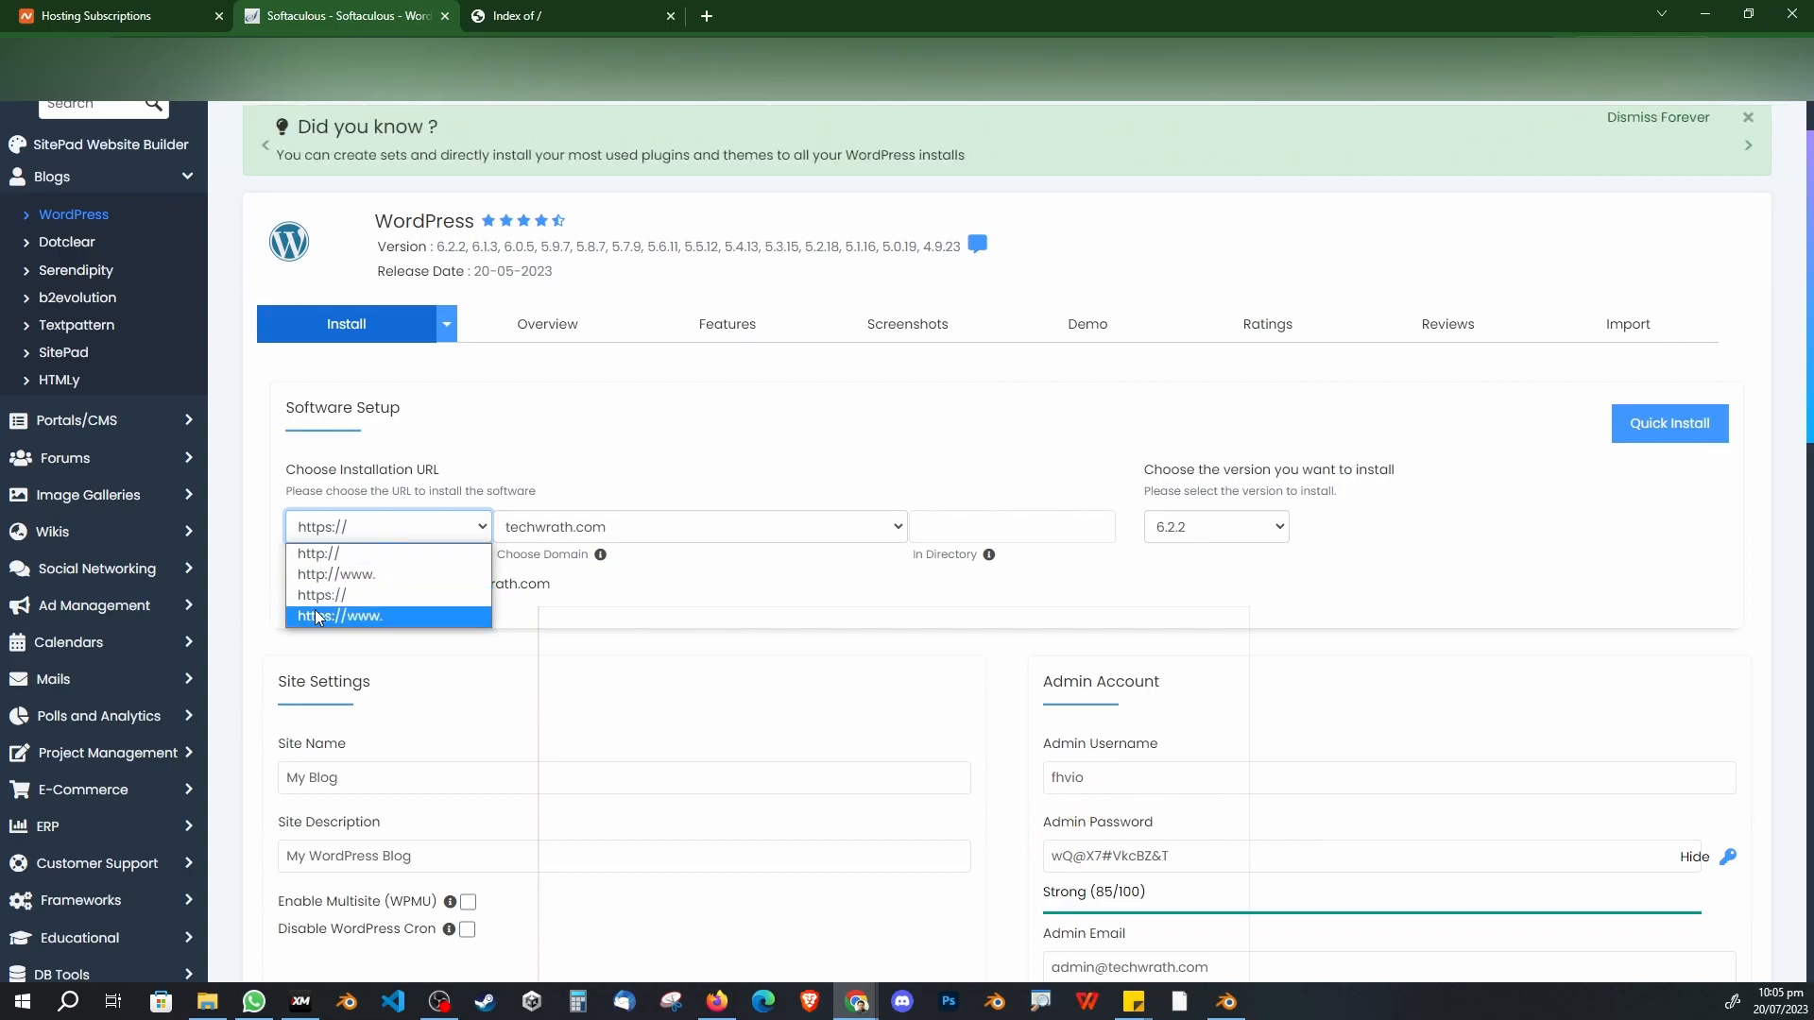
click(368, 599)
click(610, 529)
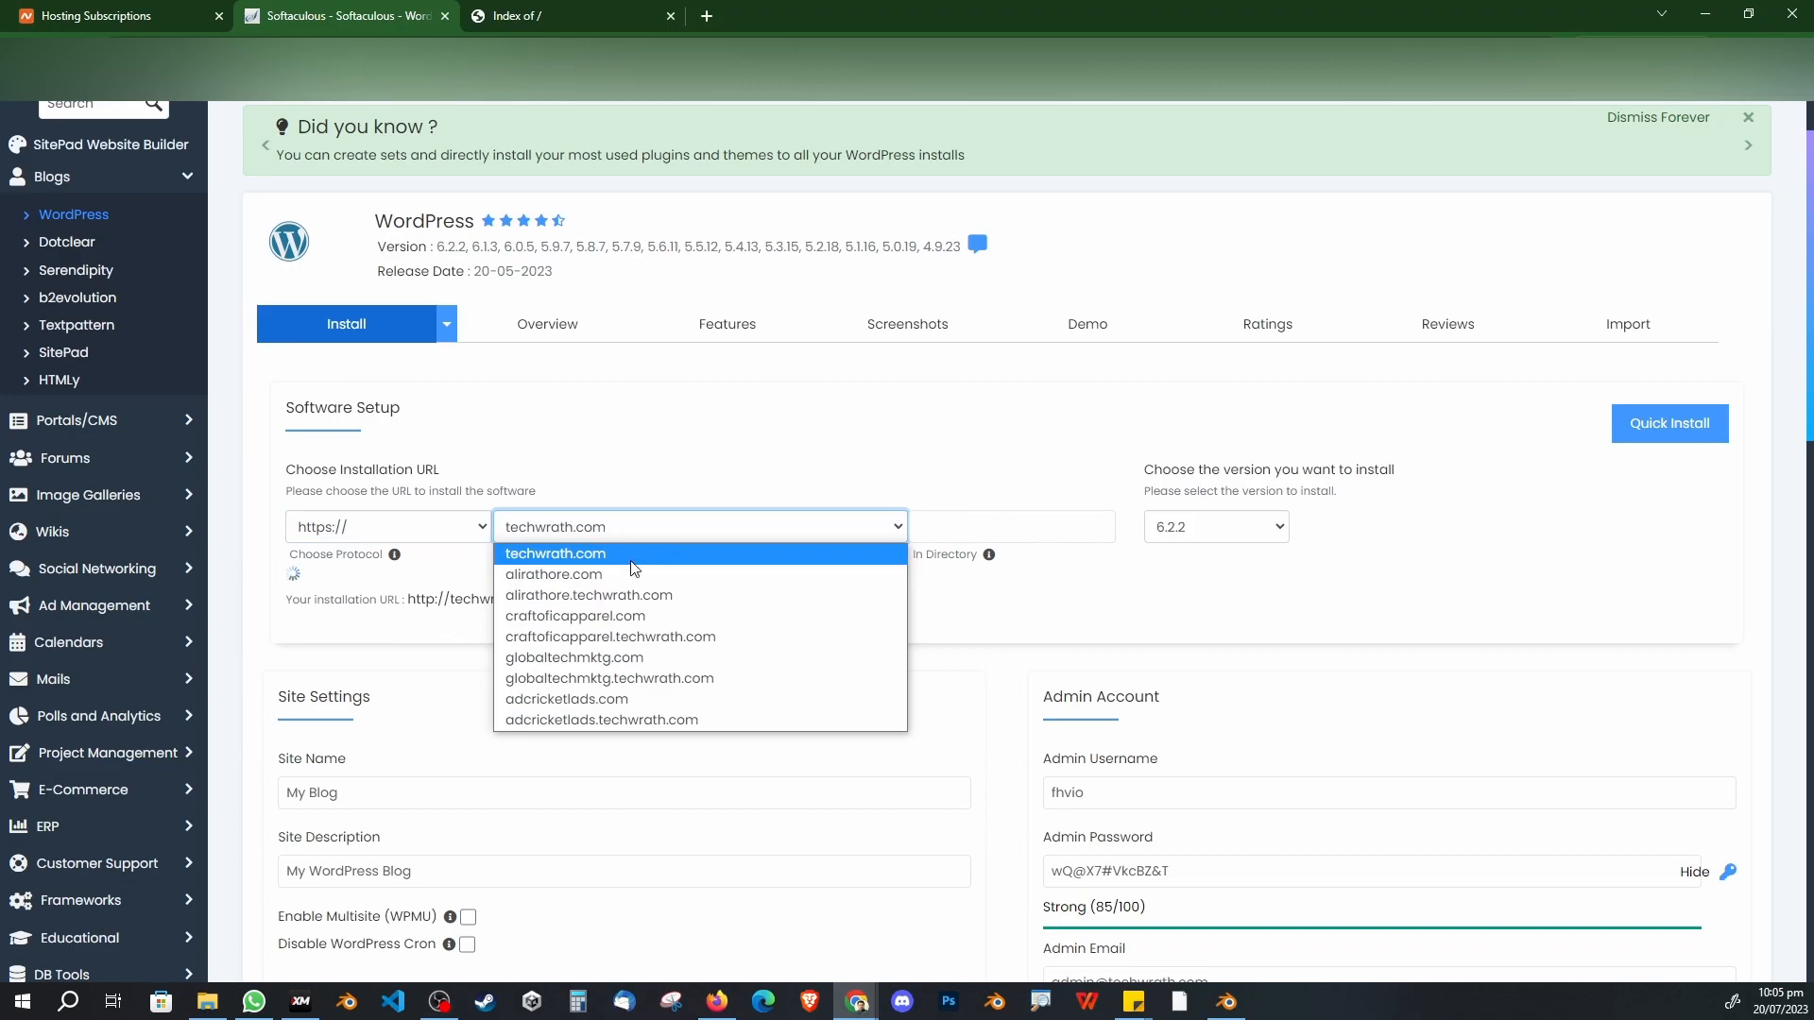
click(614, 658)
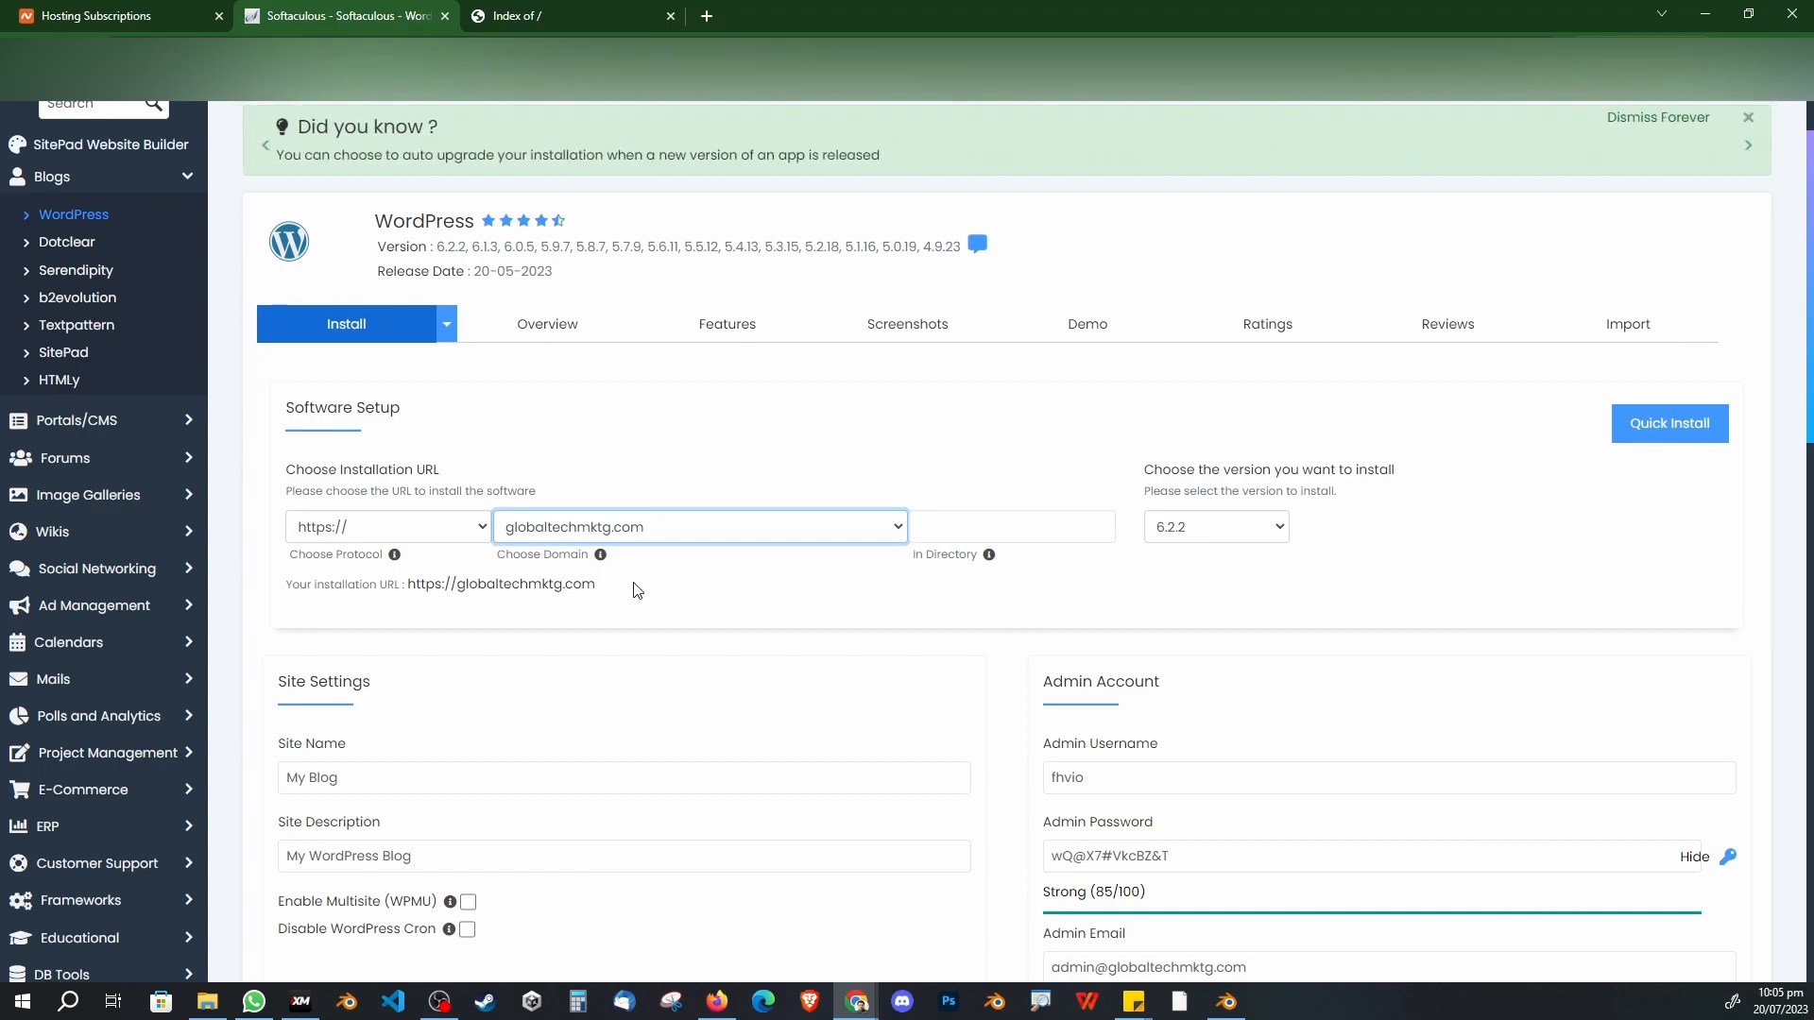
scroll(638, 605, down, 2)
Step: Enter Site Name 'TechWrath TV WordPress Tutorial' and Site Description 'TUTORIAL'
drag(418, 602, 265, 591)
text(TechWrath TV Wior)
key(BackSpace)
key(BackSpace)
key(BackSpace)
text(ordPress Tutorial)
key(Tab)
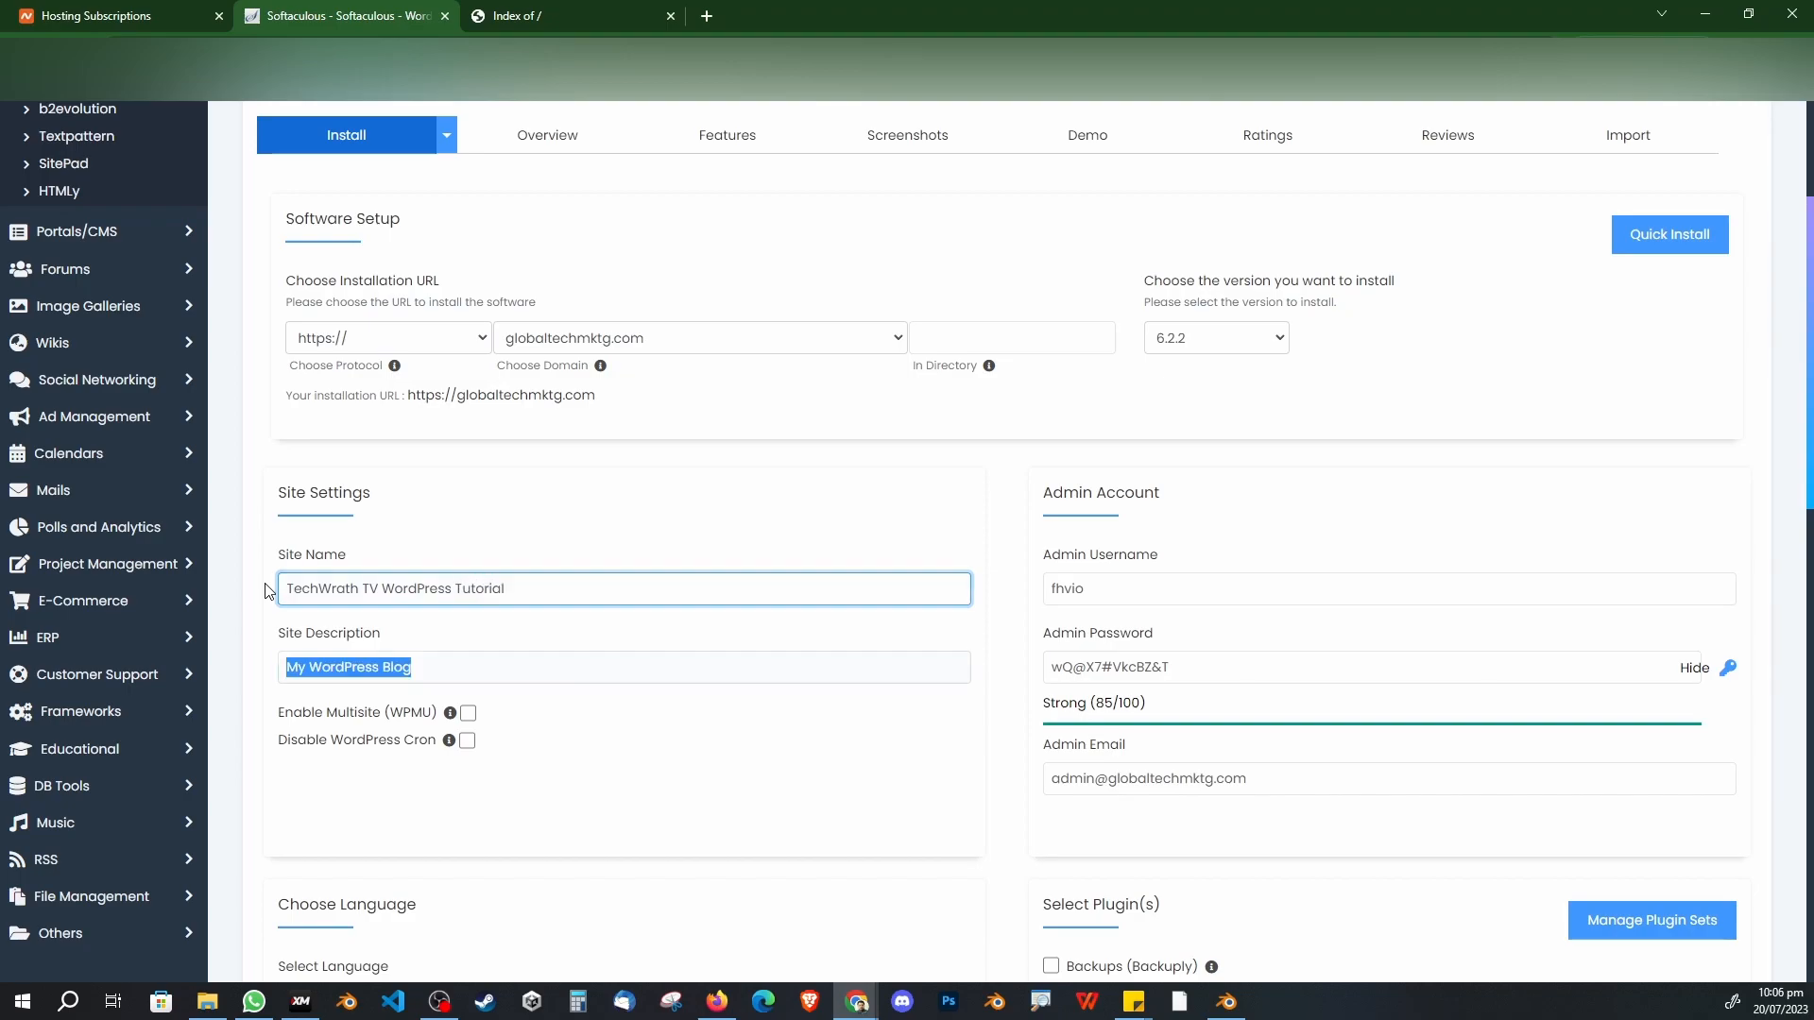
text(TUTORIAL)
key(Tab)
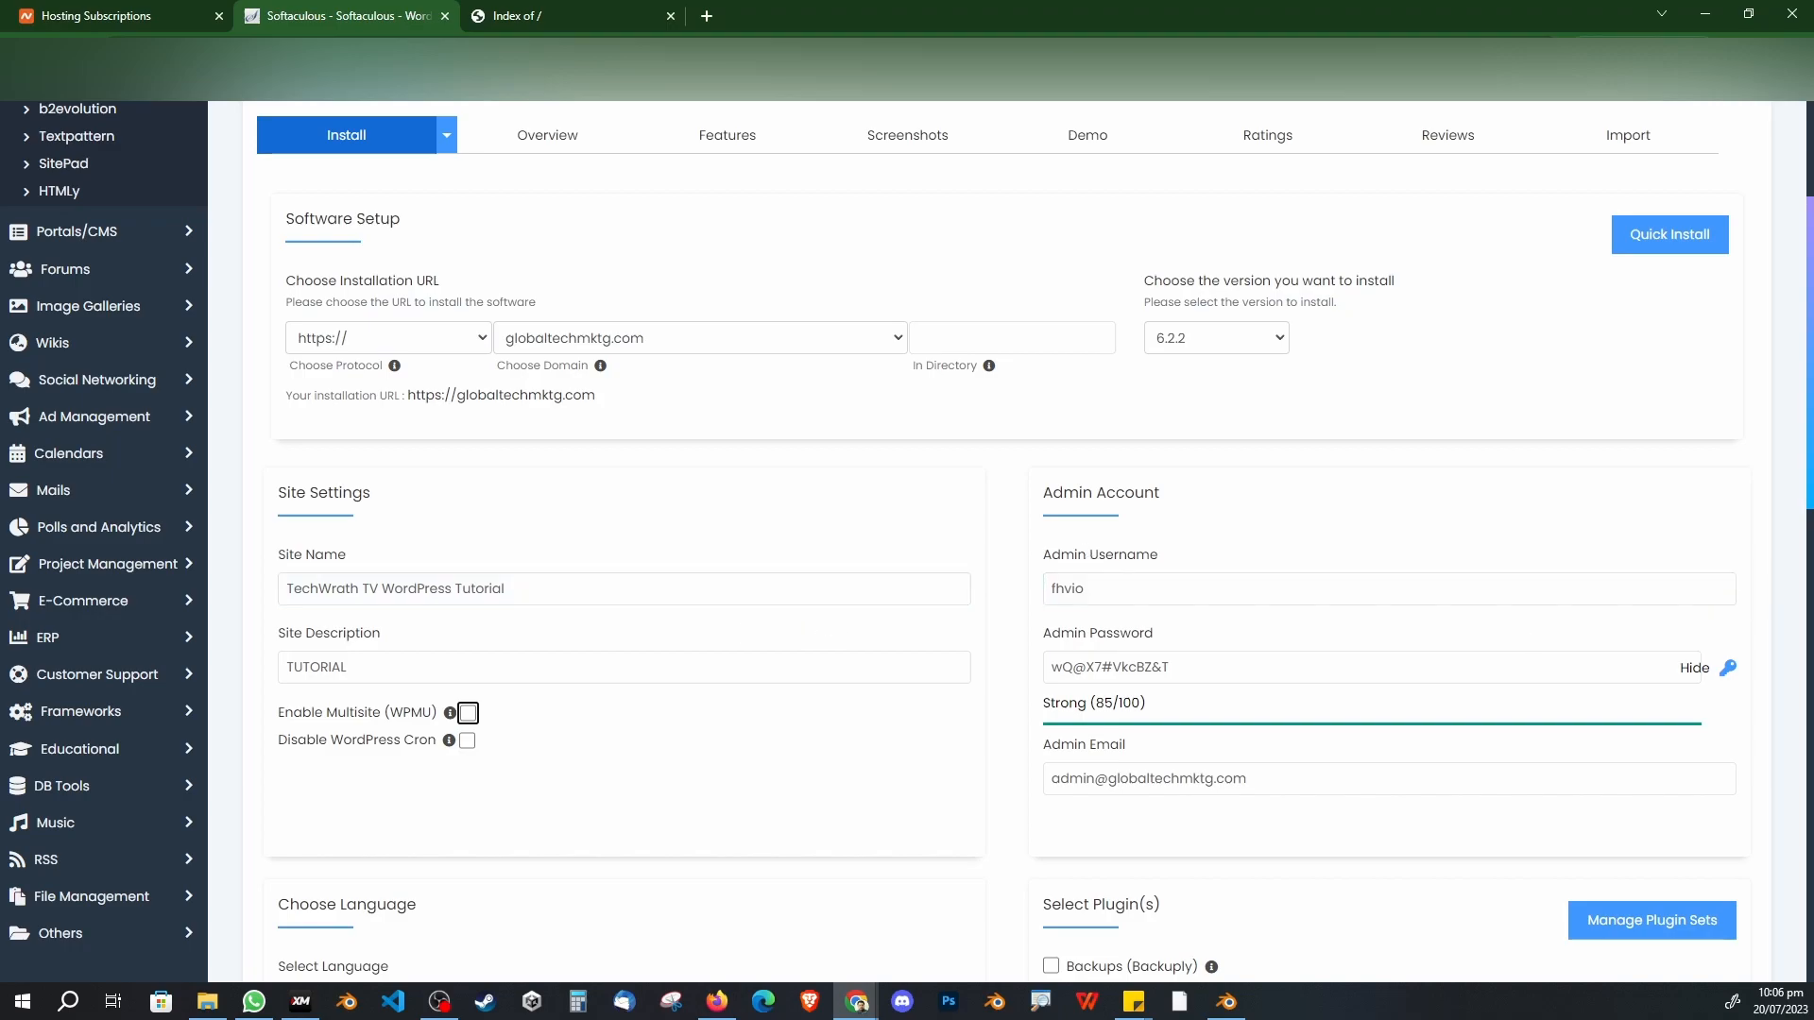
Step: Paste a new admin username and a stronger 100/100 admin password
key(alt+Tab)
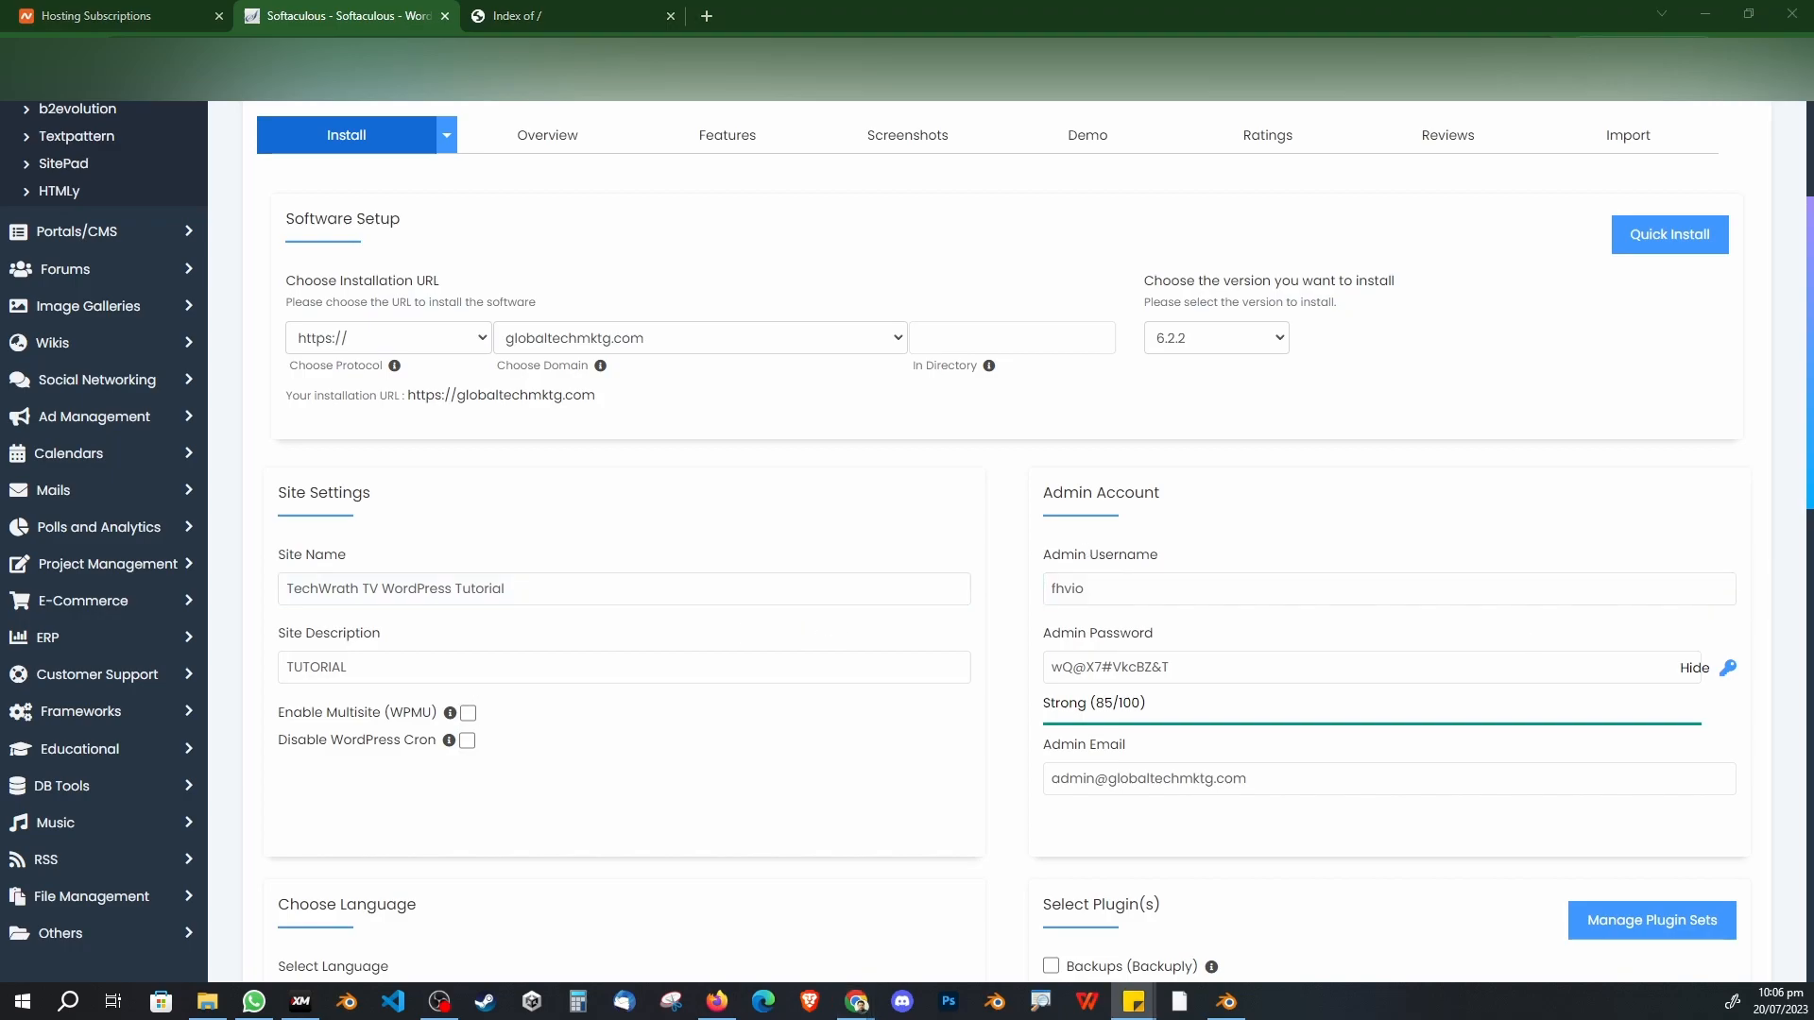
double_click(1175, 592)
text(admin_xiopk)
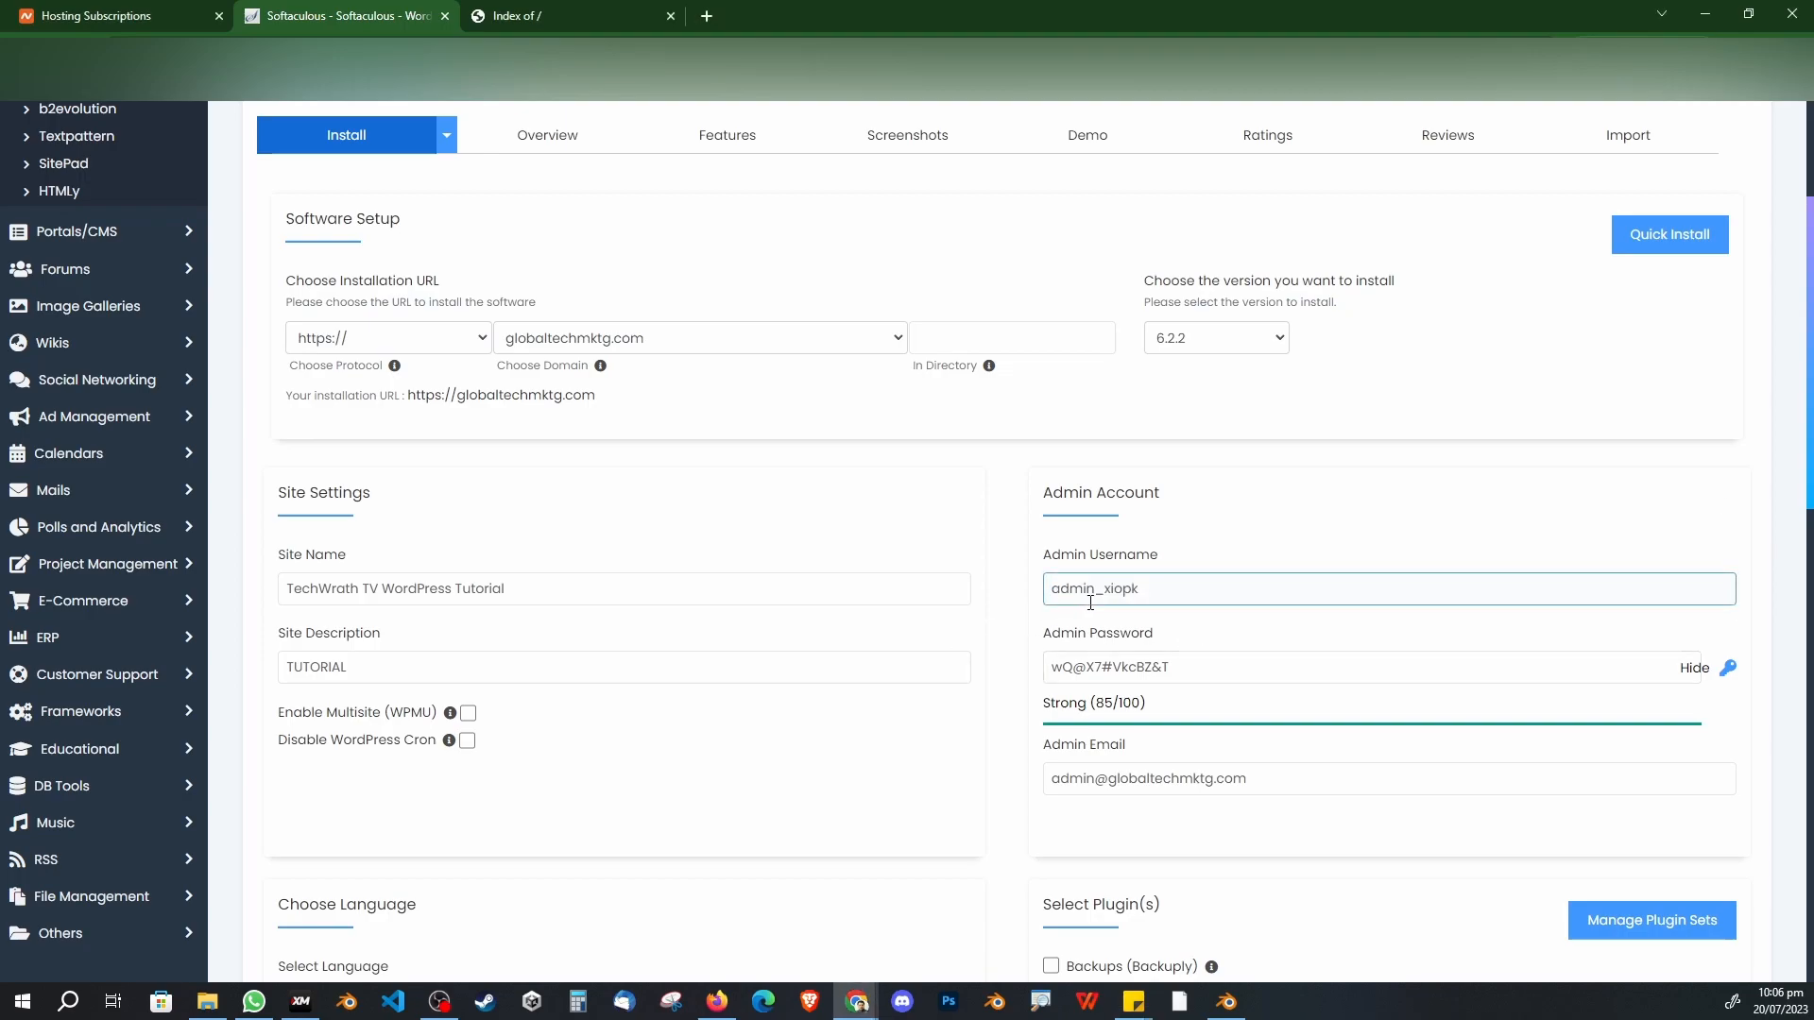
click(1696, 669)
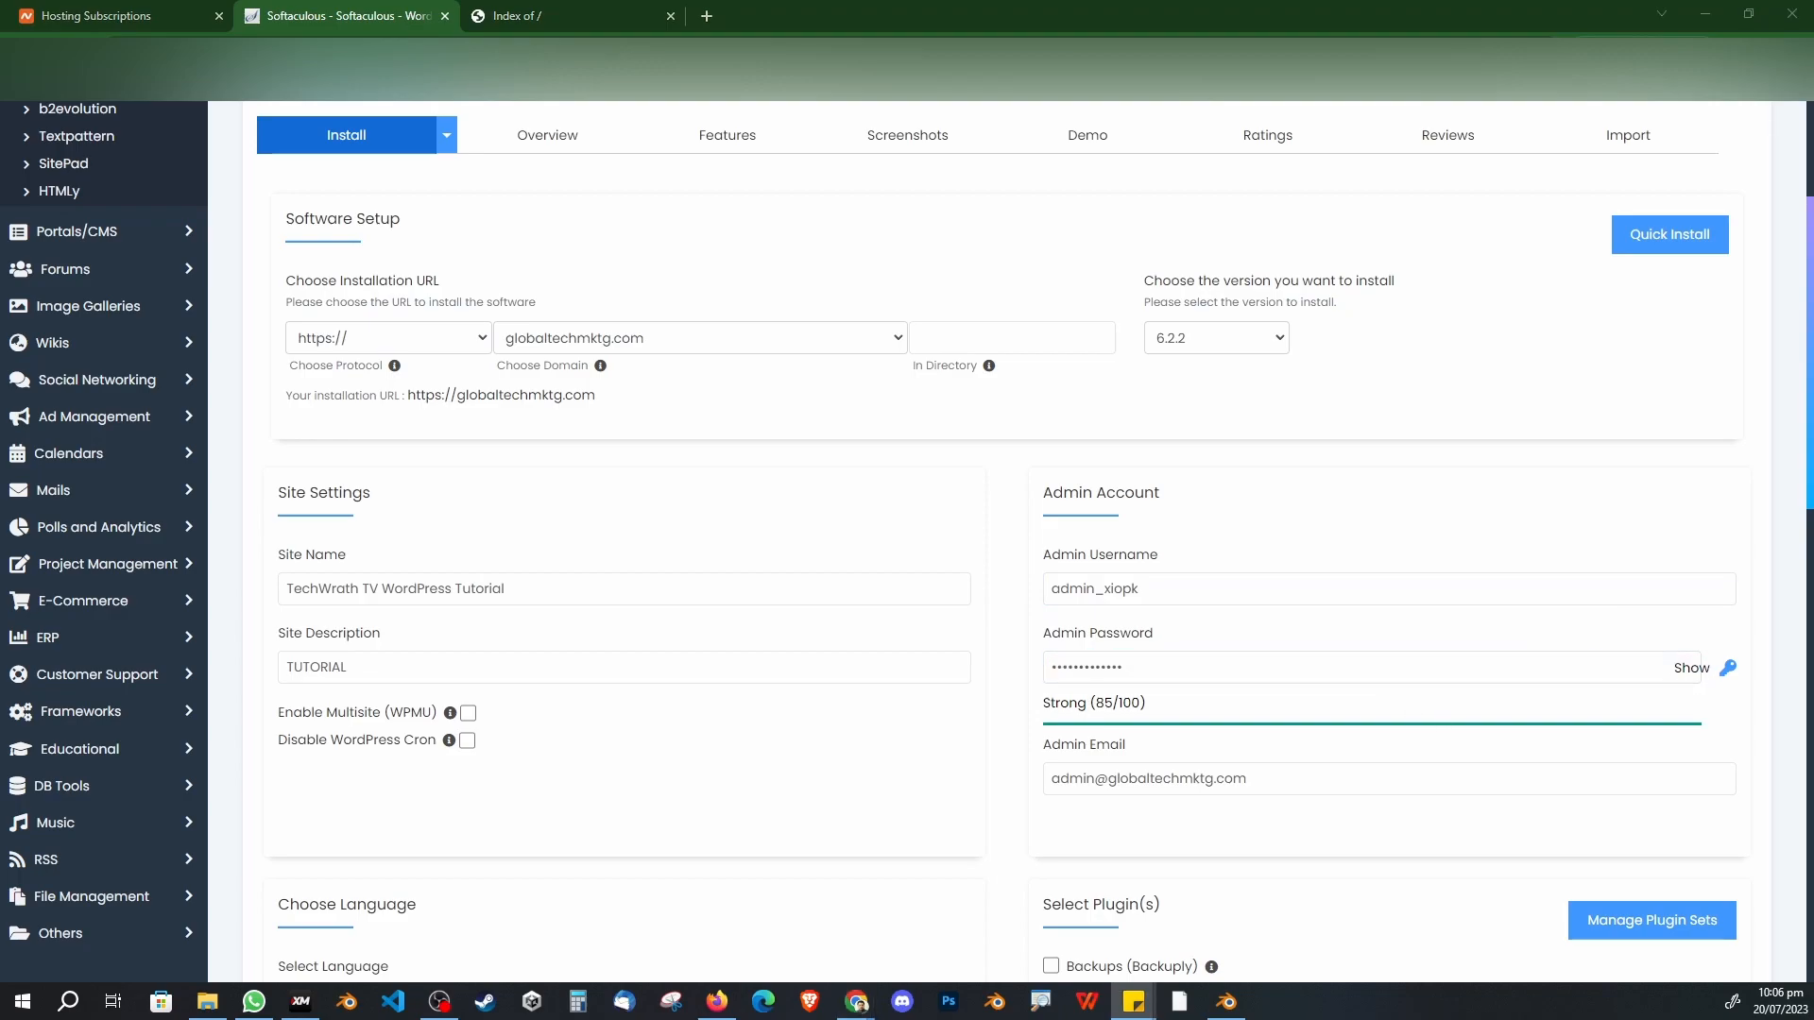
click(1168, 665)
key(ctrl+a)
key(ctrl+v)
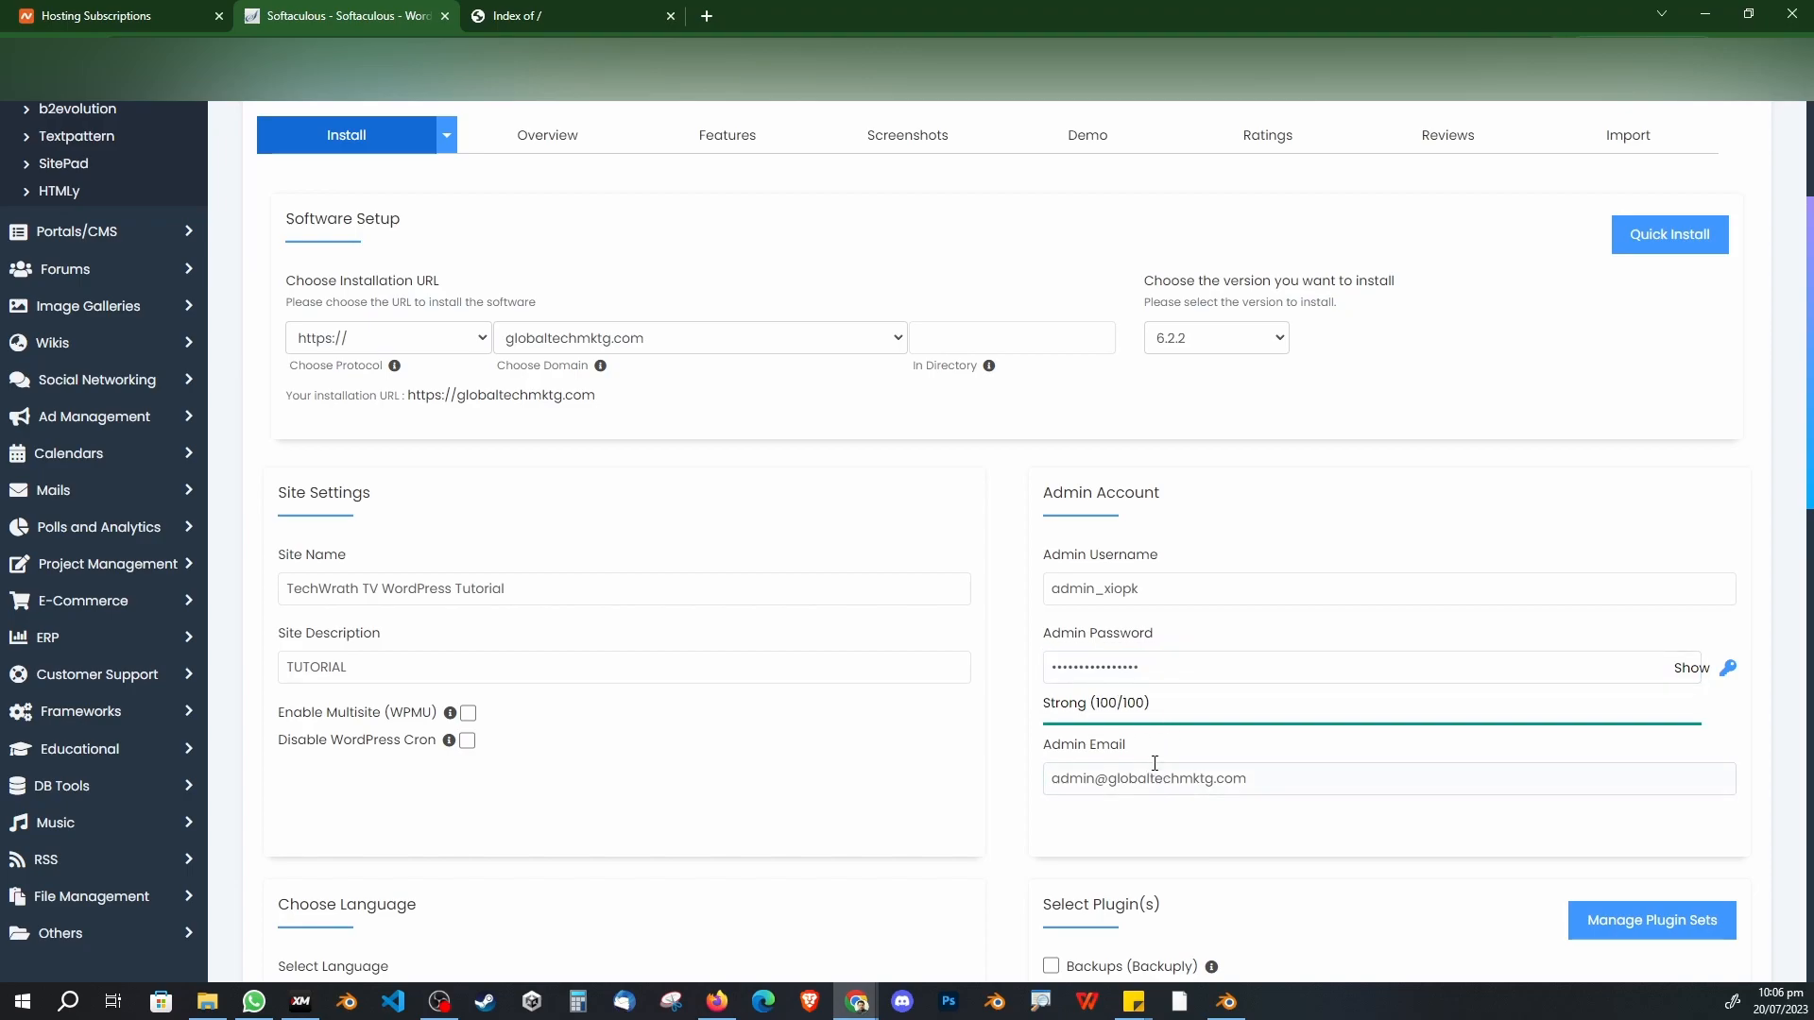
Step: Replace the Admin Email field with the new e-mail address
click(1159, 770)
key(ctrl+a)
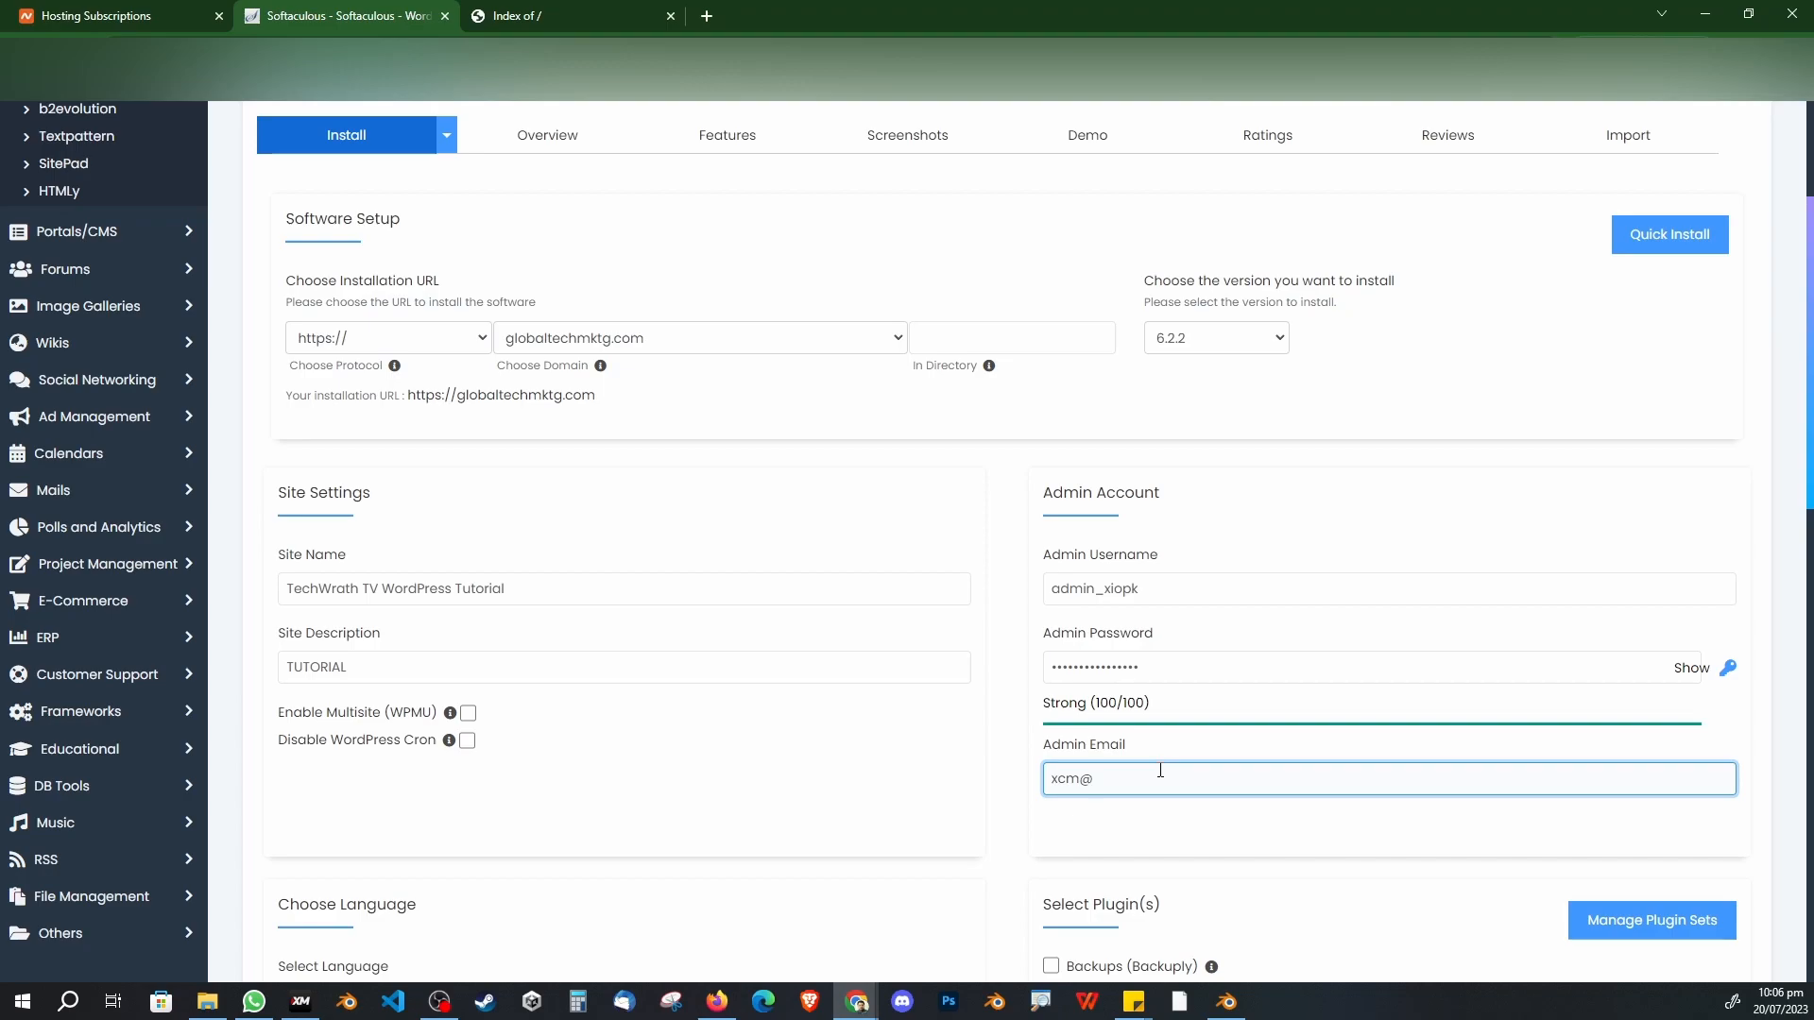
scroll(1189, 707, up, 2)
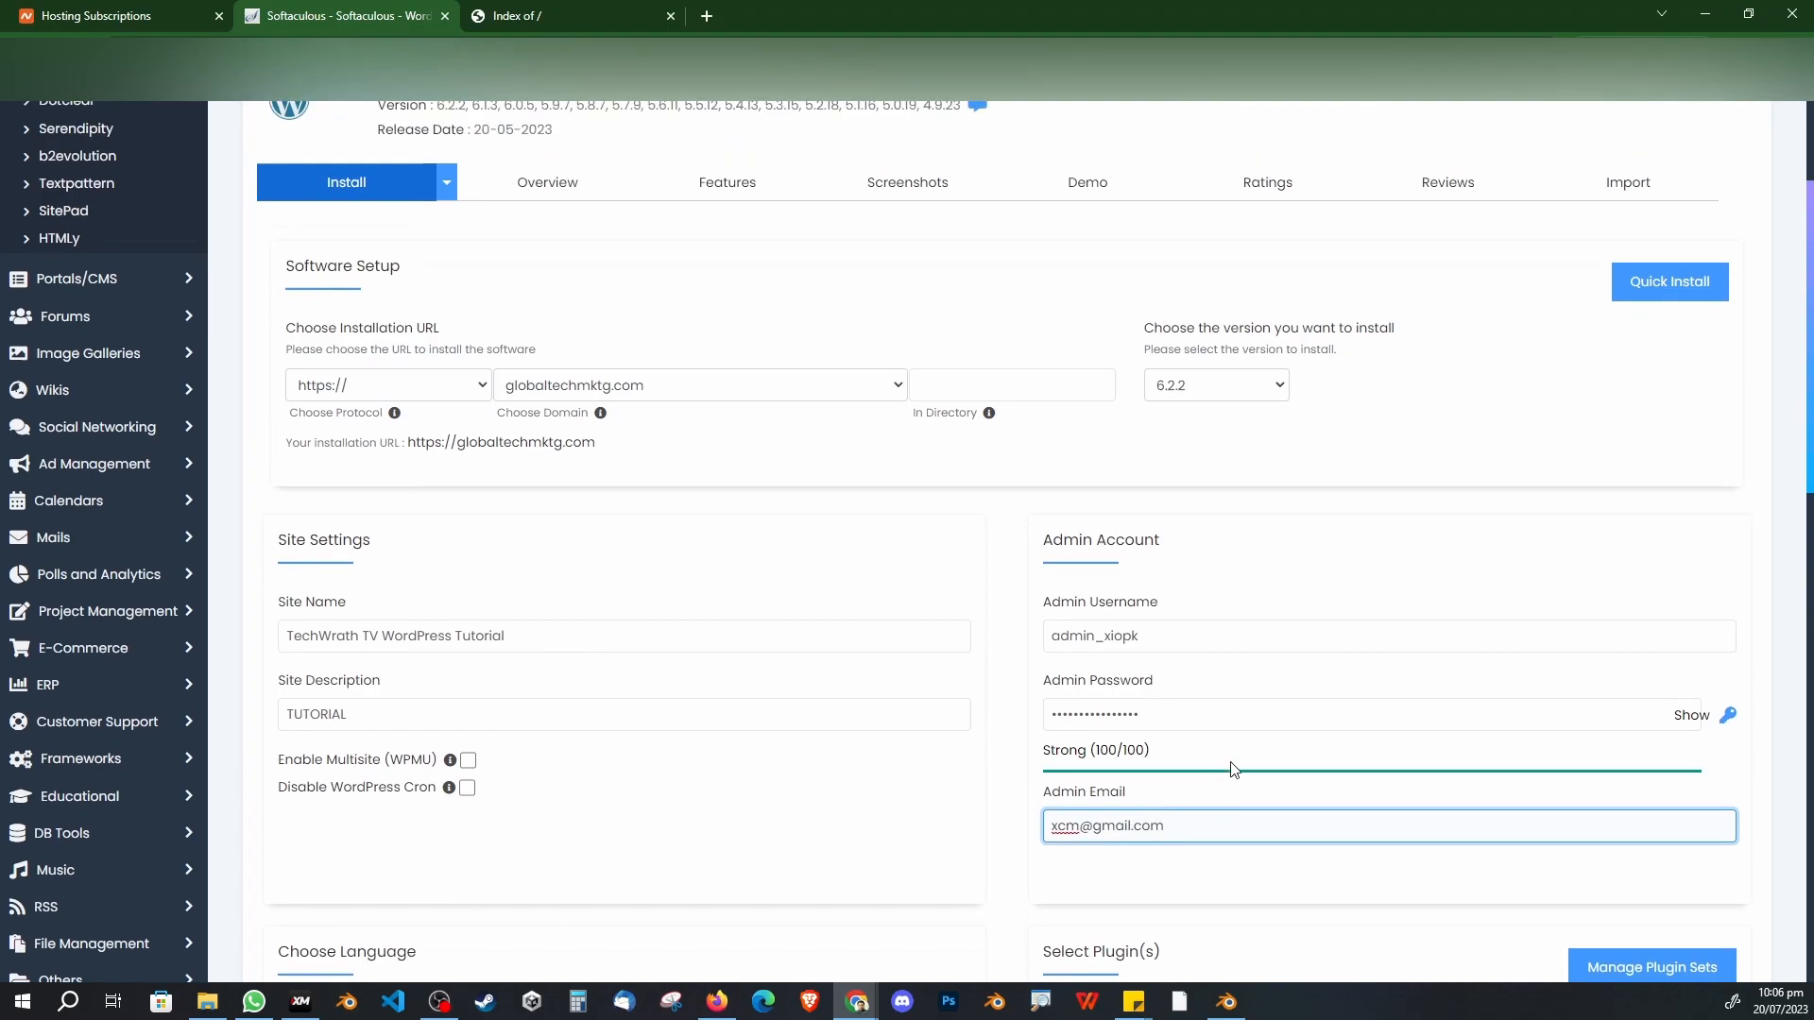
scroll(1190, 707, down, 3)
Step: Uncheck W3 Total Cache so only Limit Login Attempts (Loginizer) stays selected
click(1126, 746)
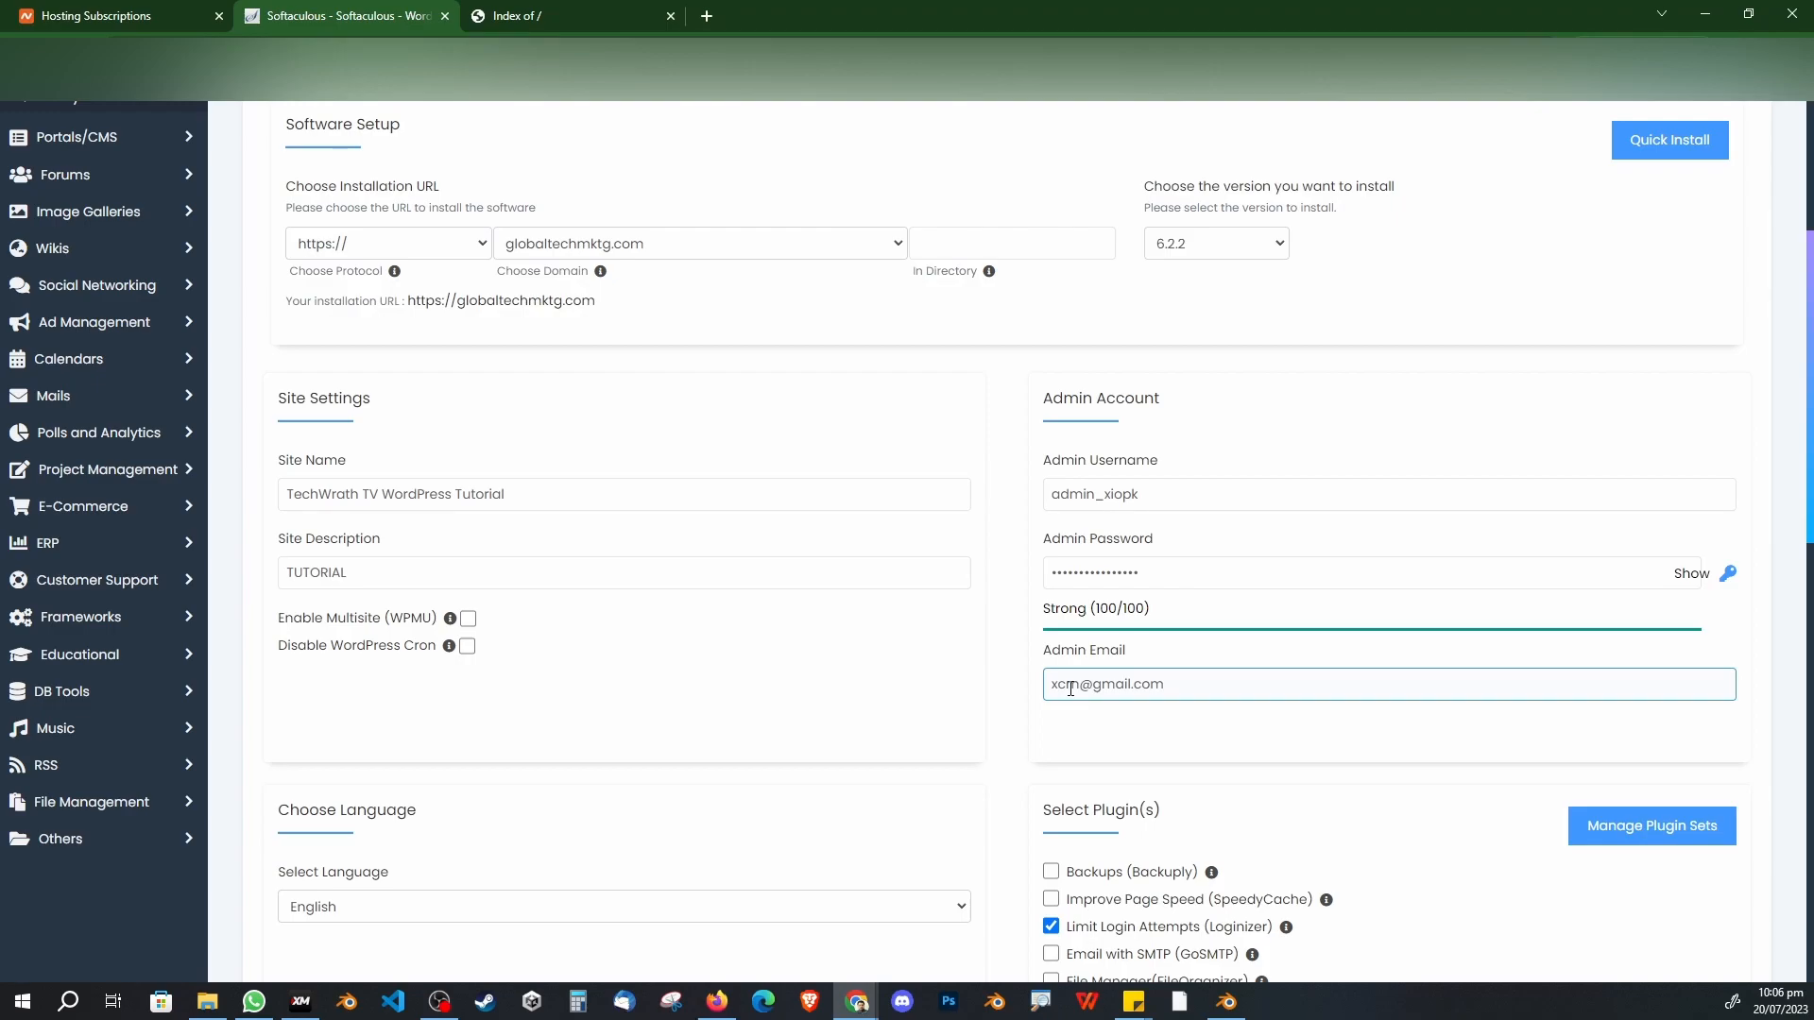
scroll(954, 655, up, 3)
scroll(954, 635, down, 5)
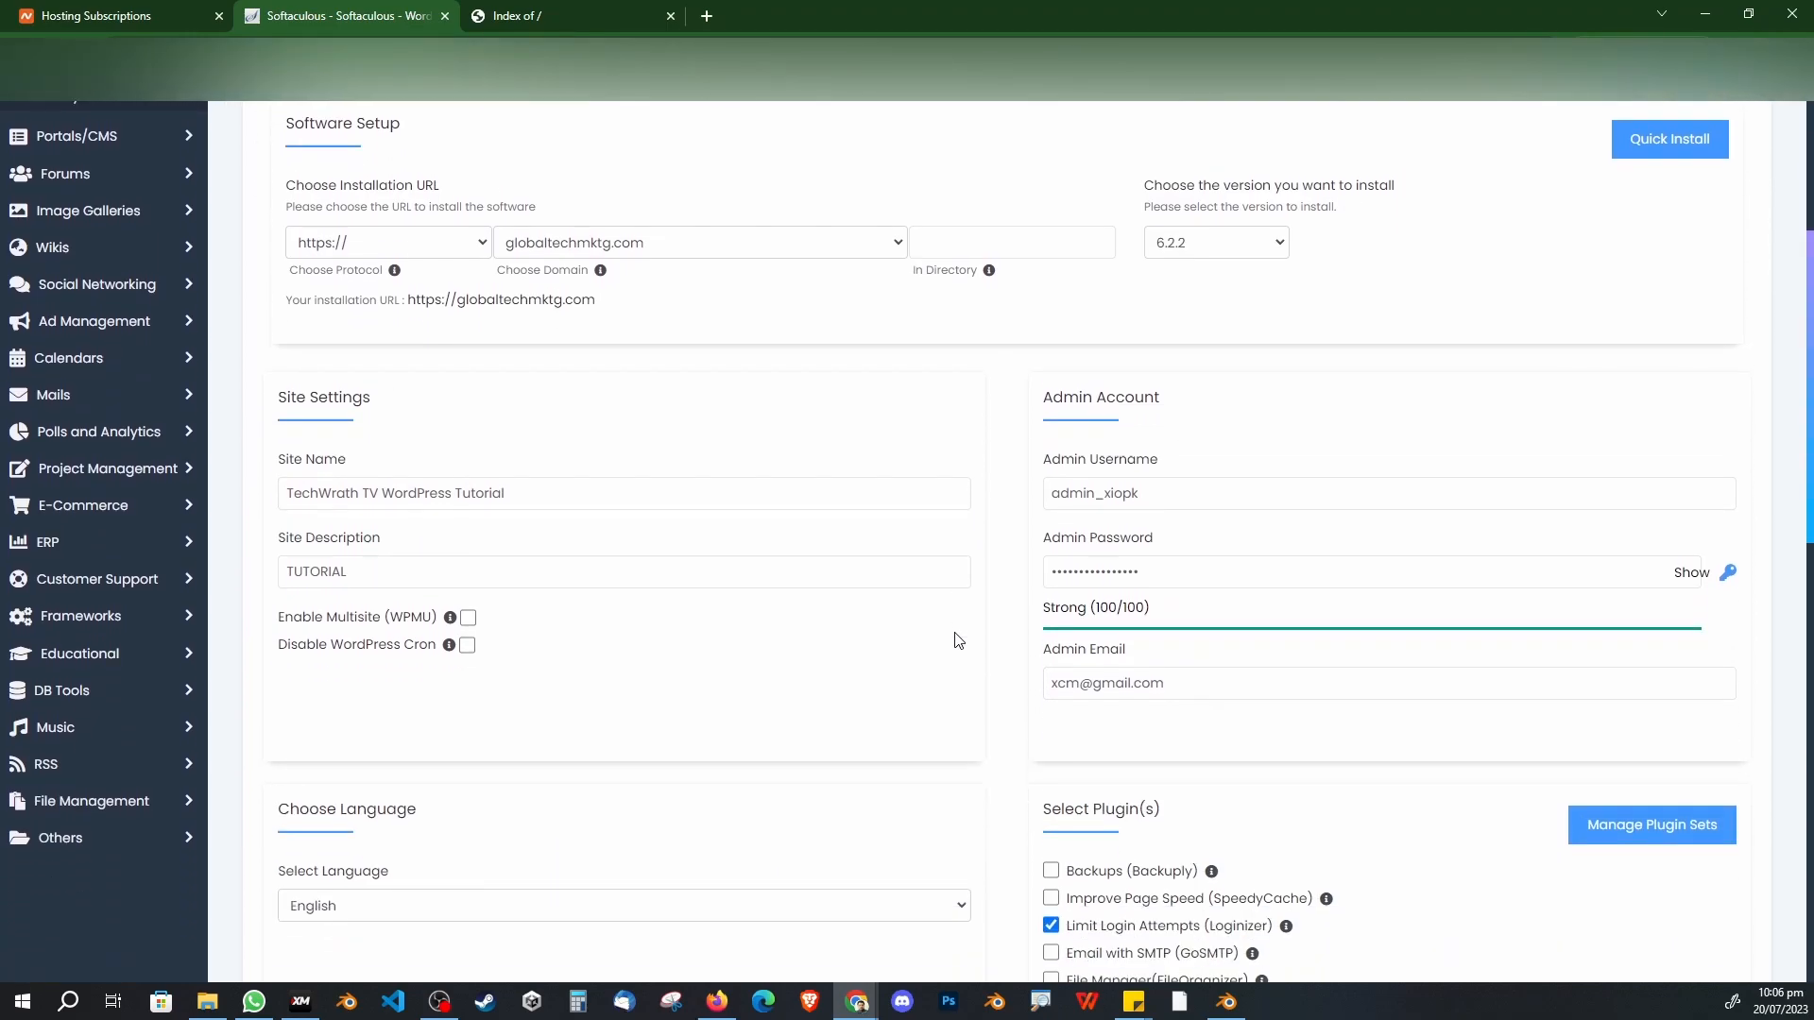
click(1120, 854)
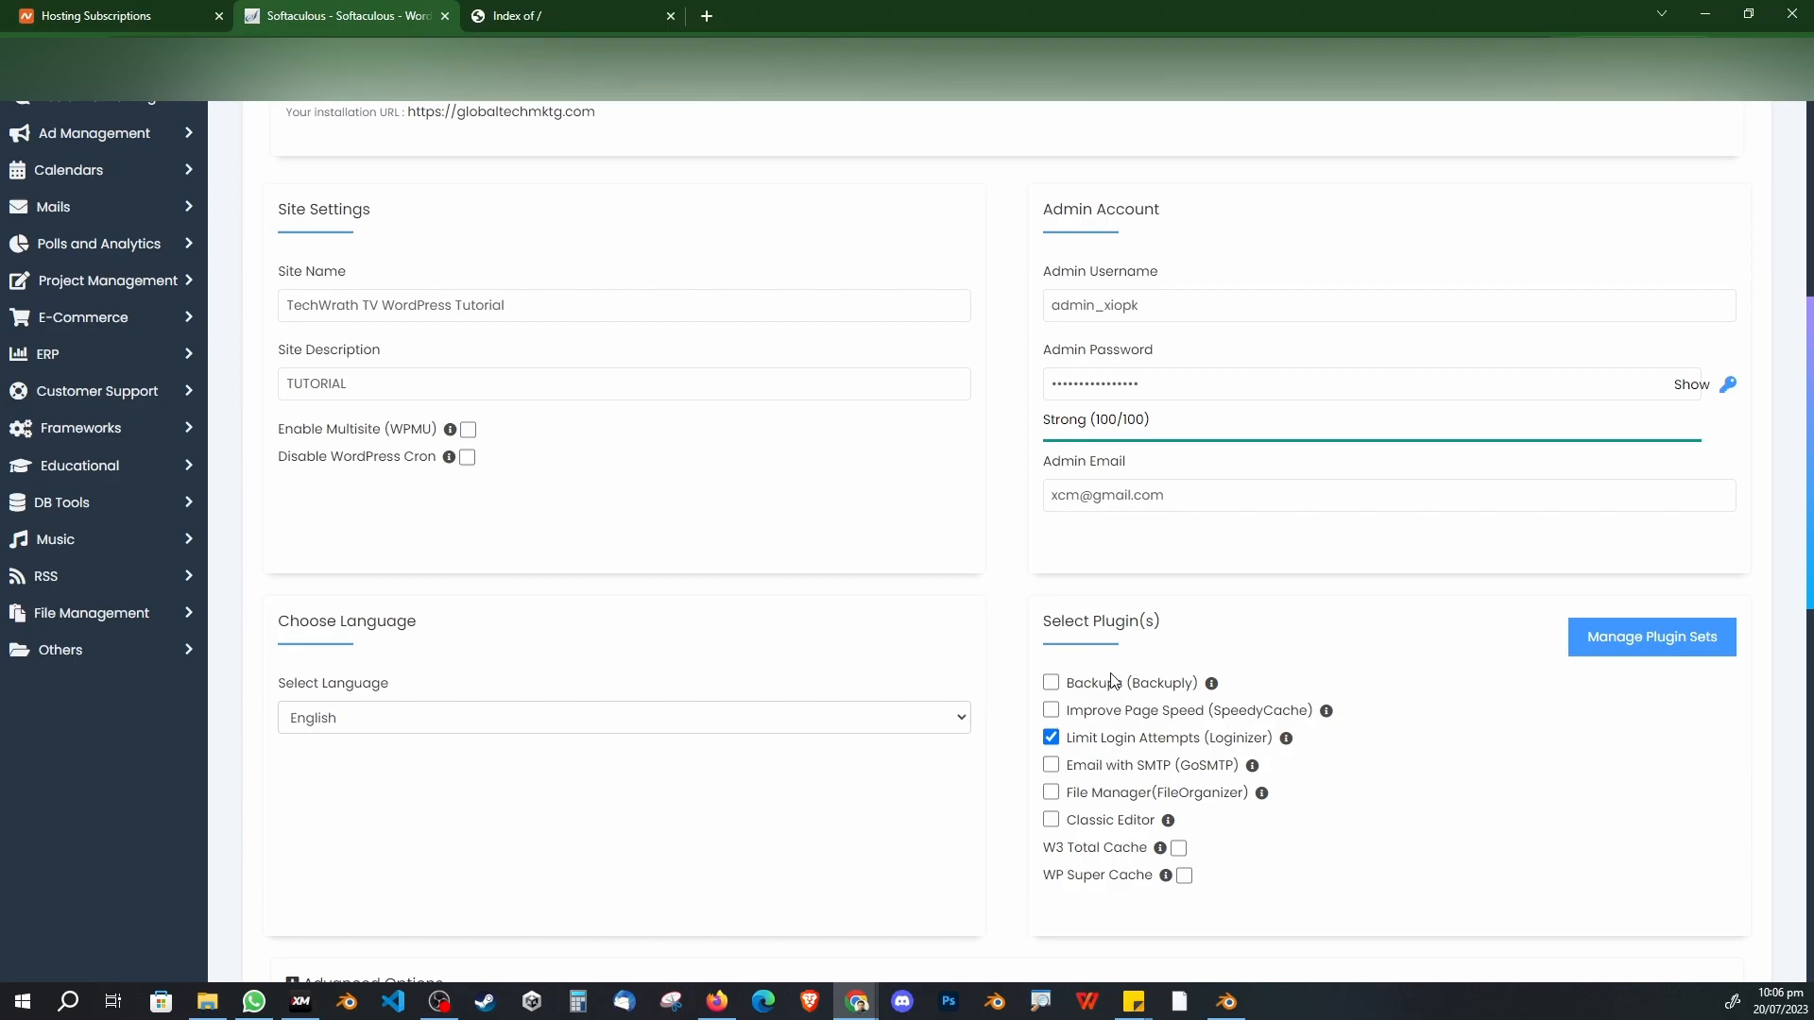
scroll(1118, 680, up, 6)
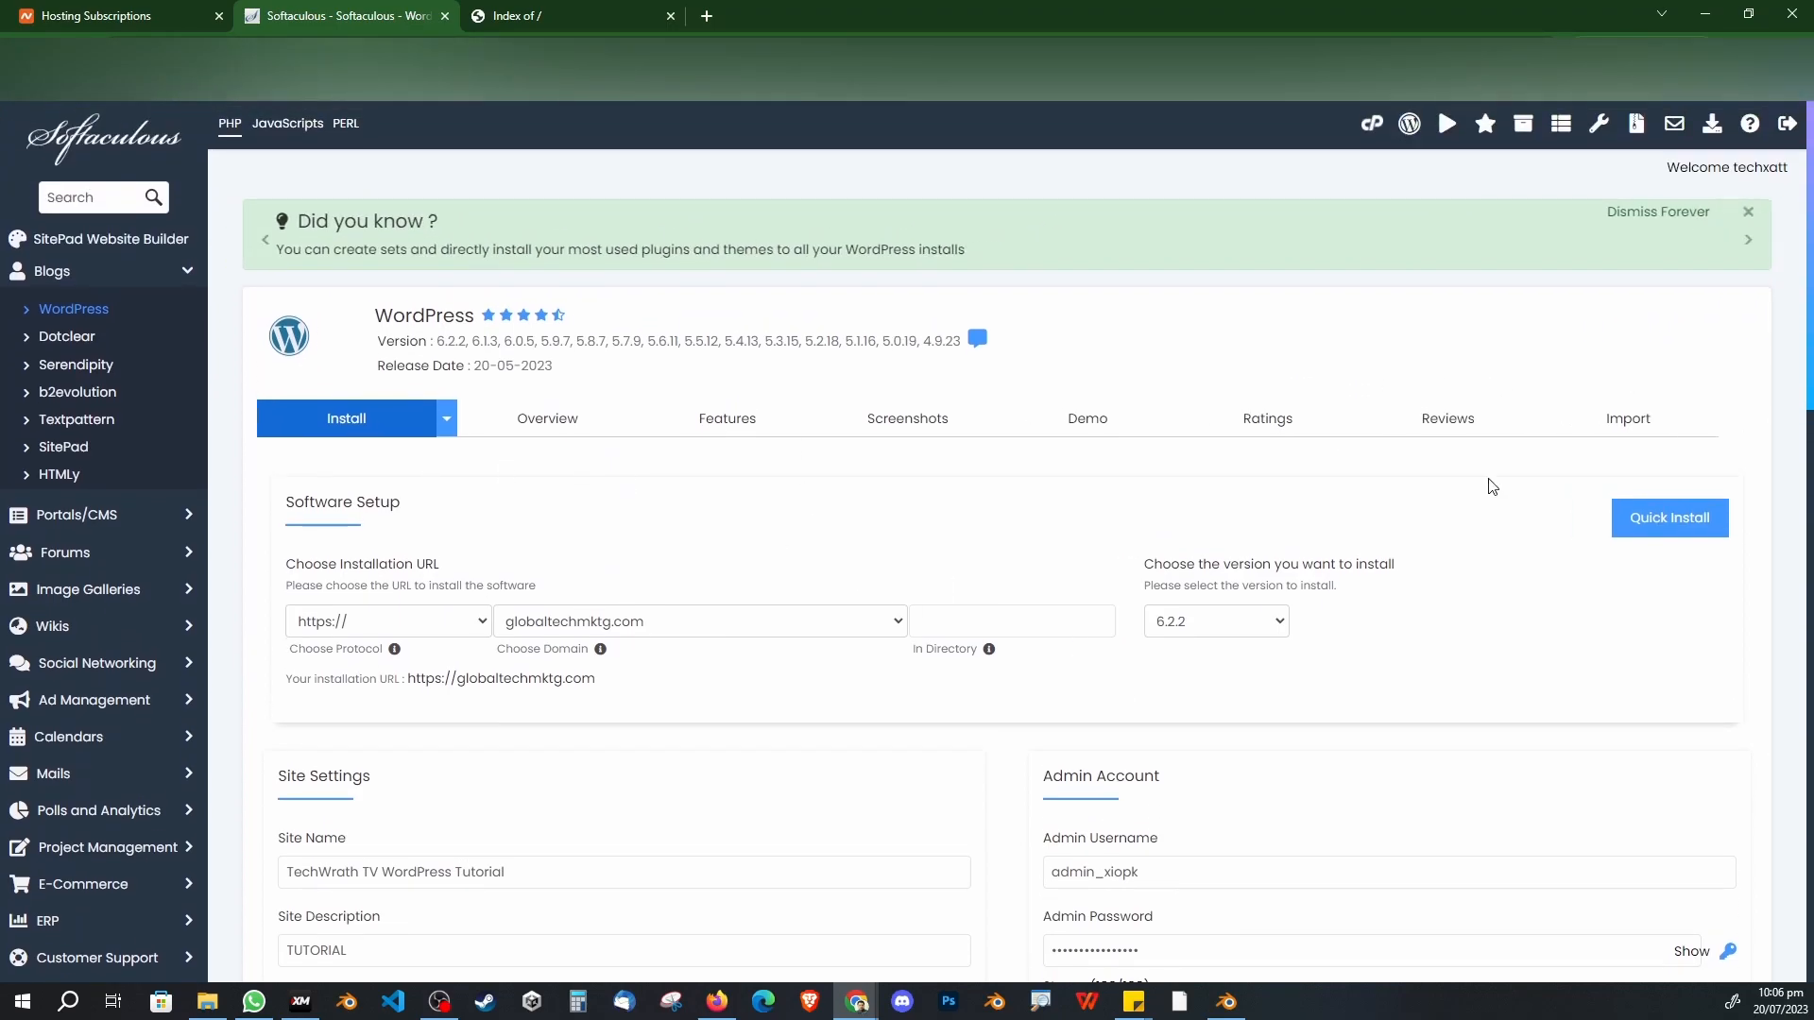
Step: Switch to Quick Install and preview the Twenty Twenty-Three theme under Select Theme
click(1665, 531)
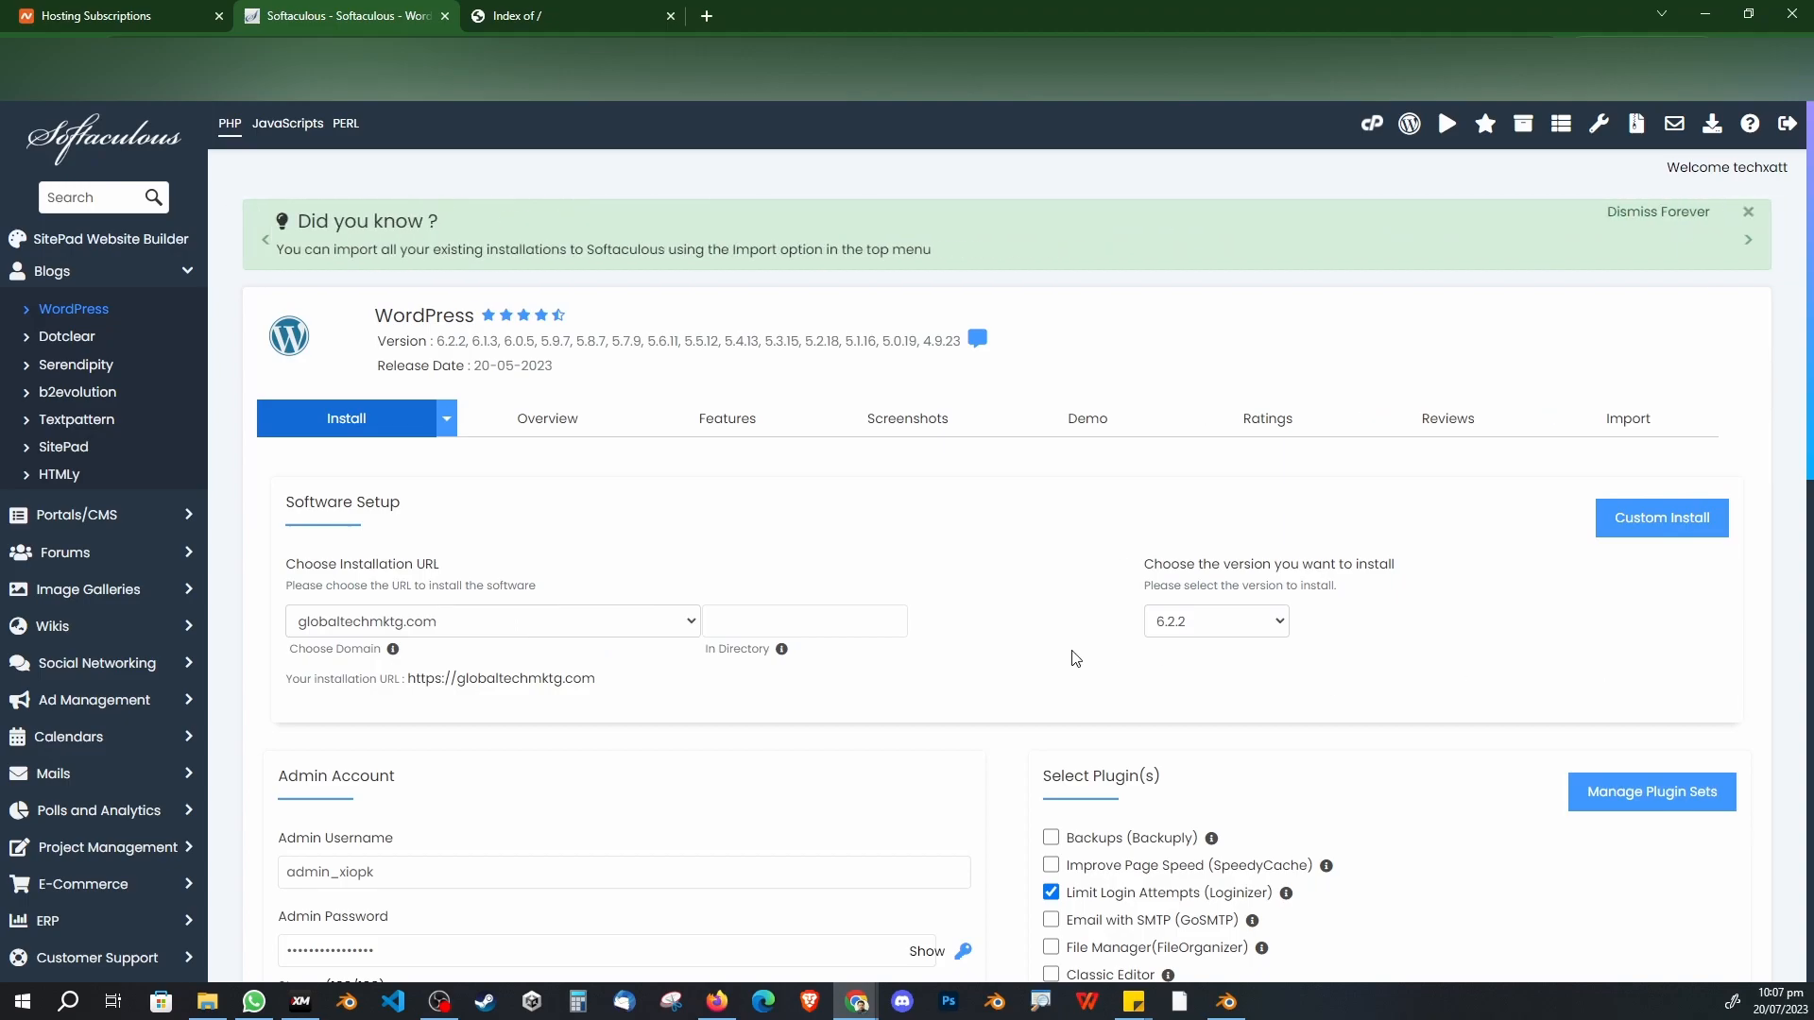
scroll(914, 696, down, 2)
scroll(914, 697, down, 3)
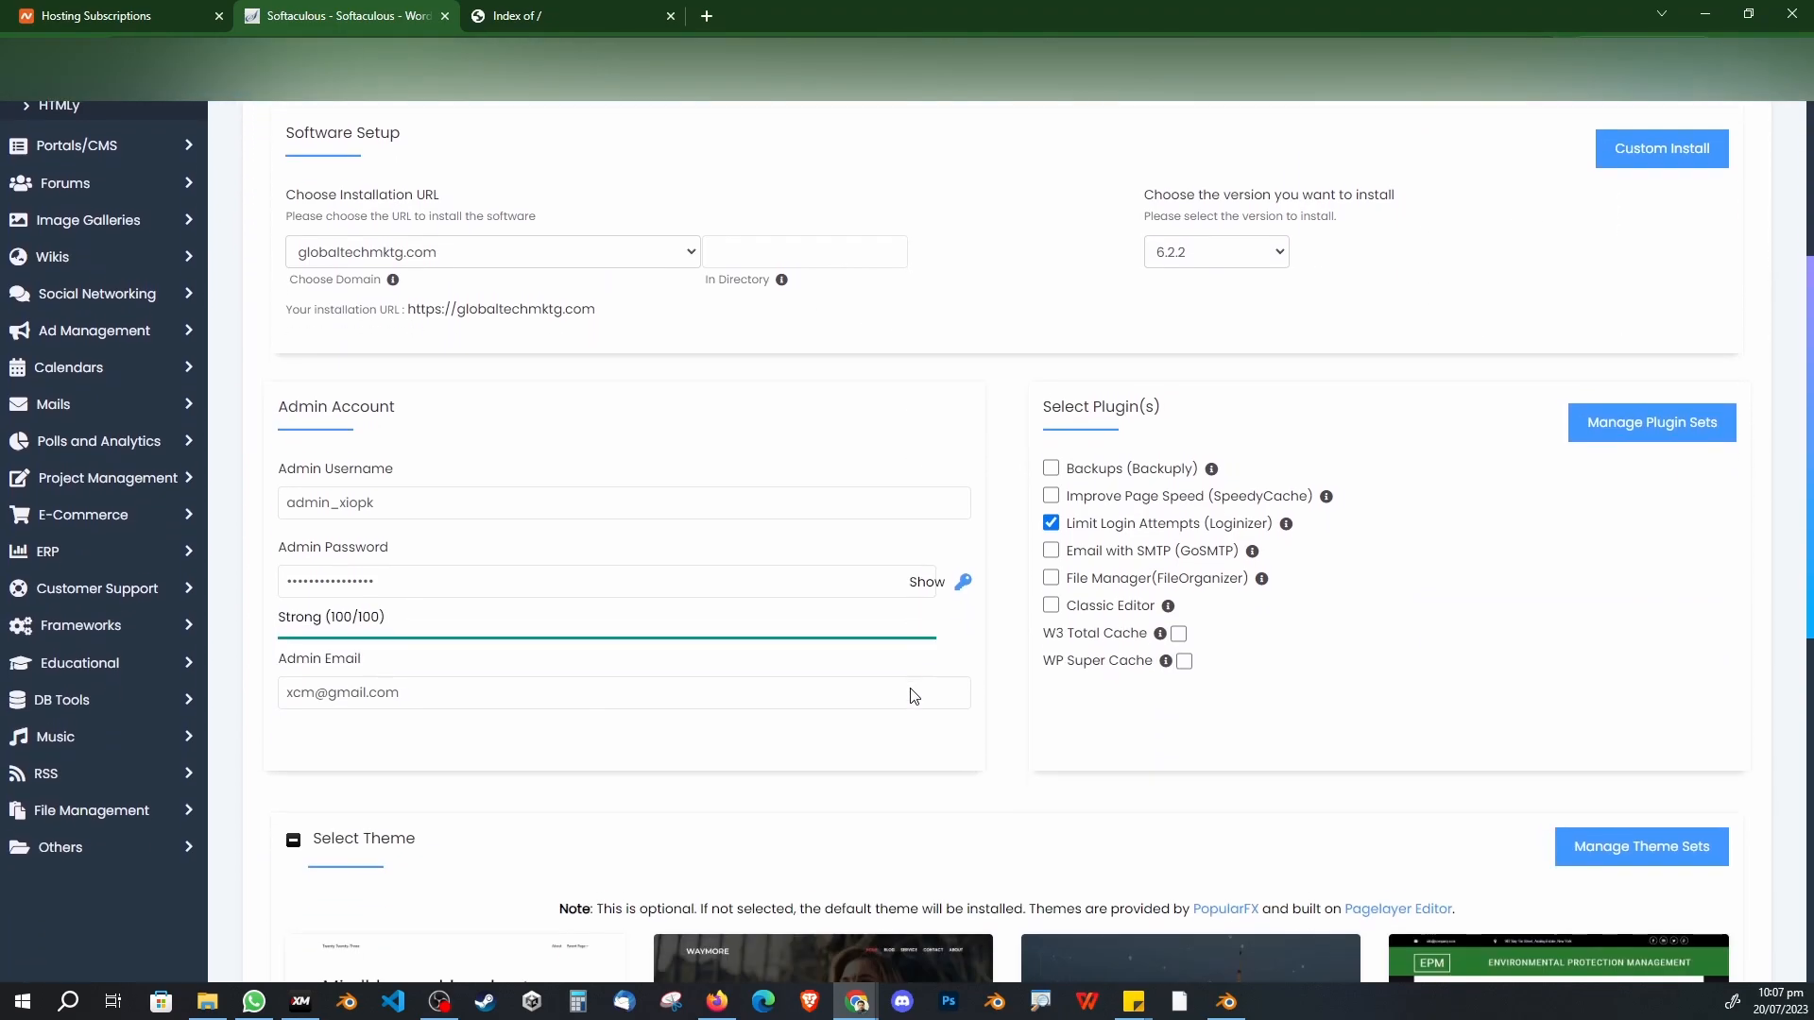
scroll(915, 696, up, 3)
scroll(888, 704, down, 5)
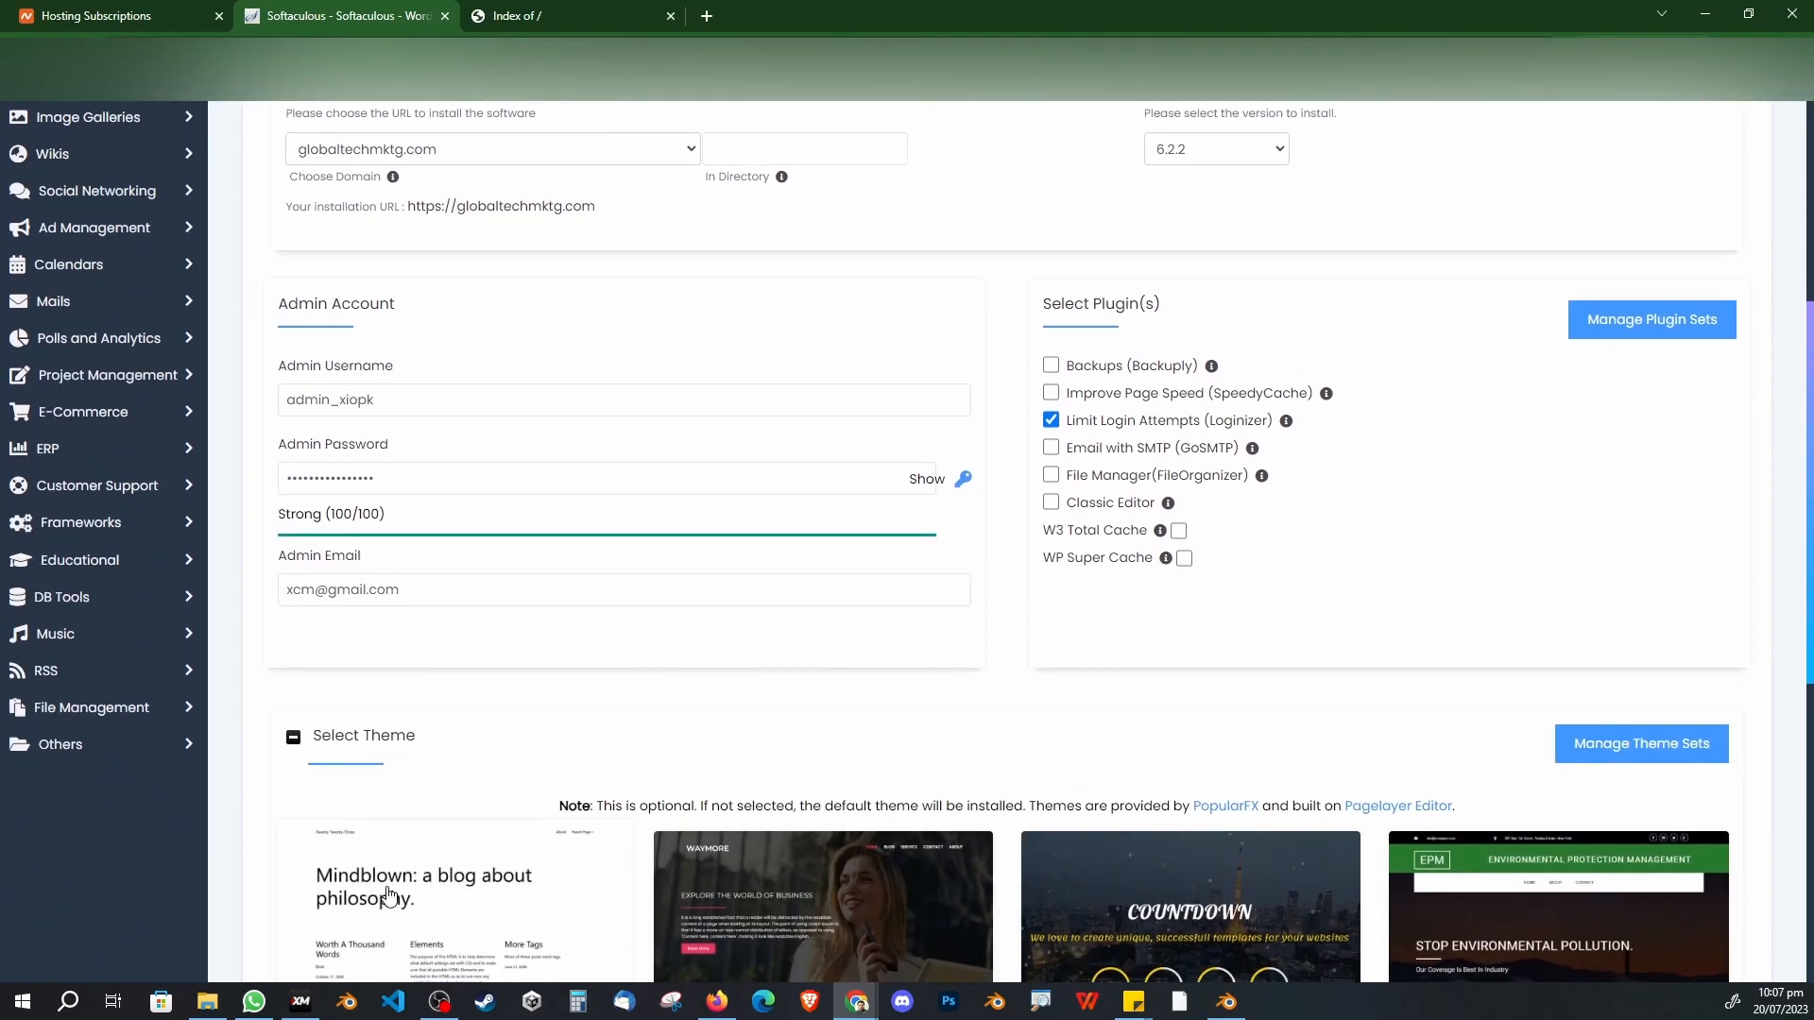
click(389, 895)
Step: Select Twenty Twenty-Three, accept its demo images, and run the installation
click(1638, 927)
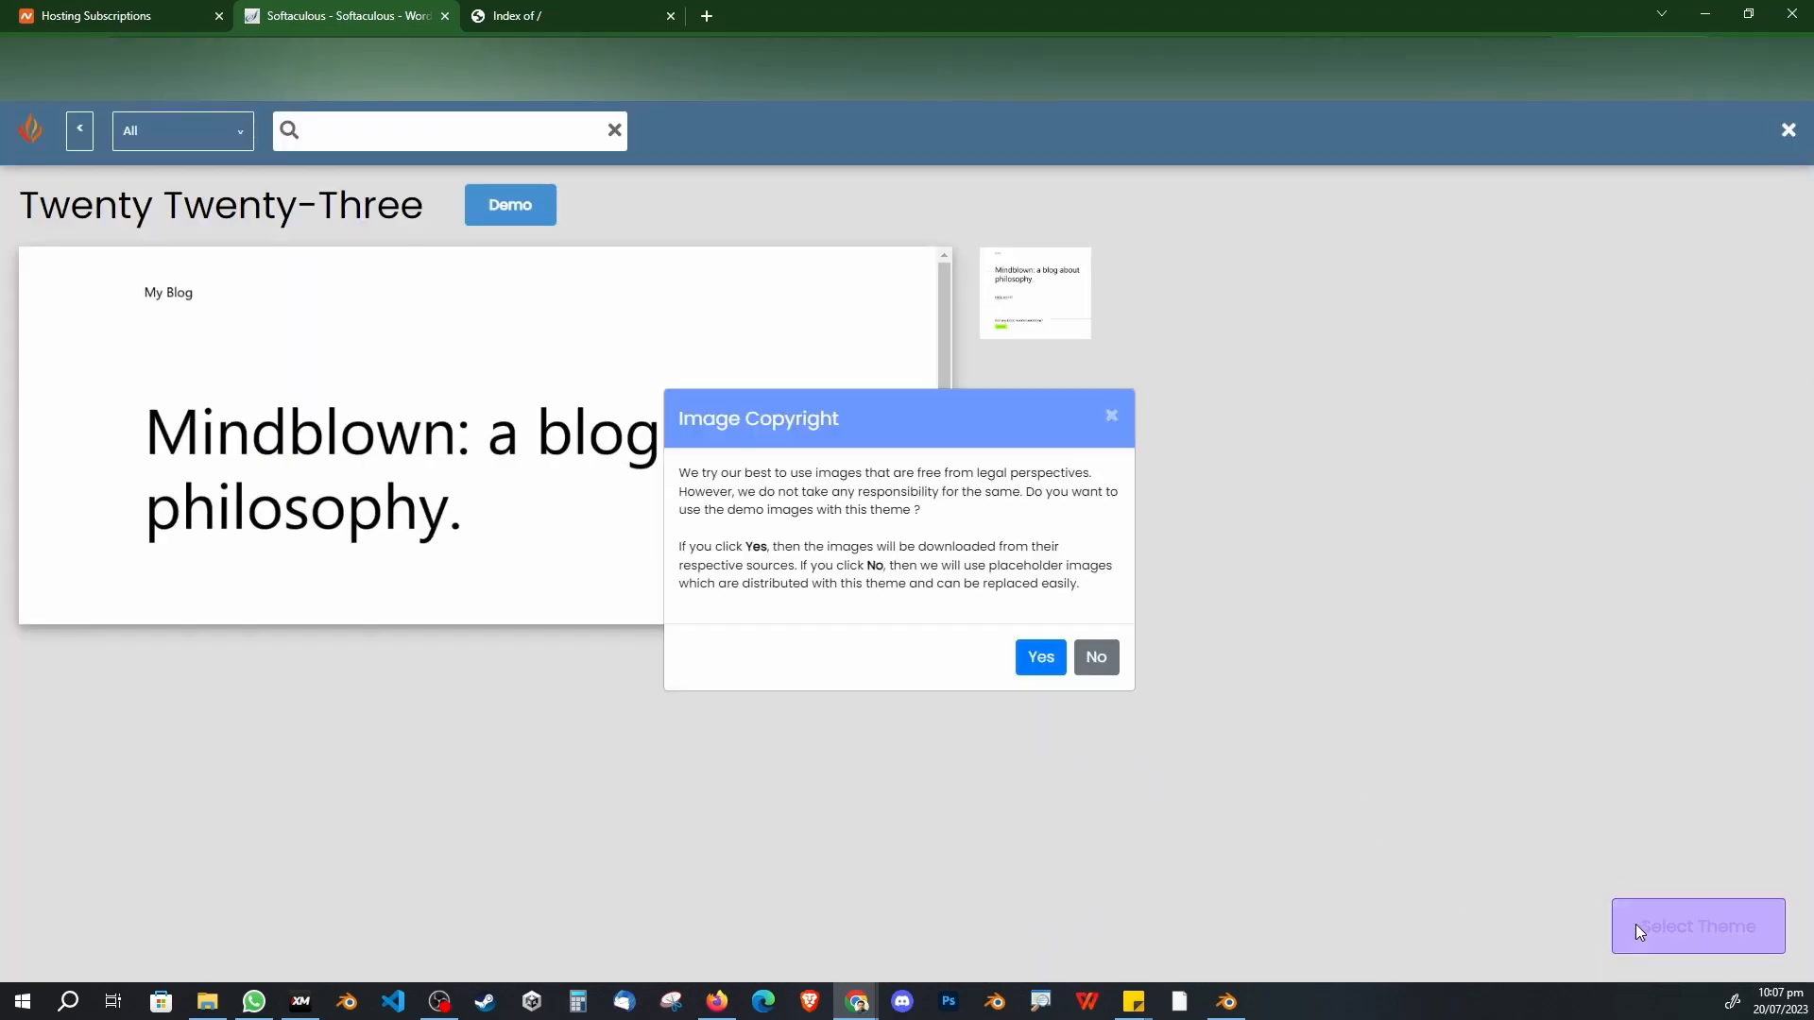
click(1043, 669)
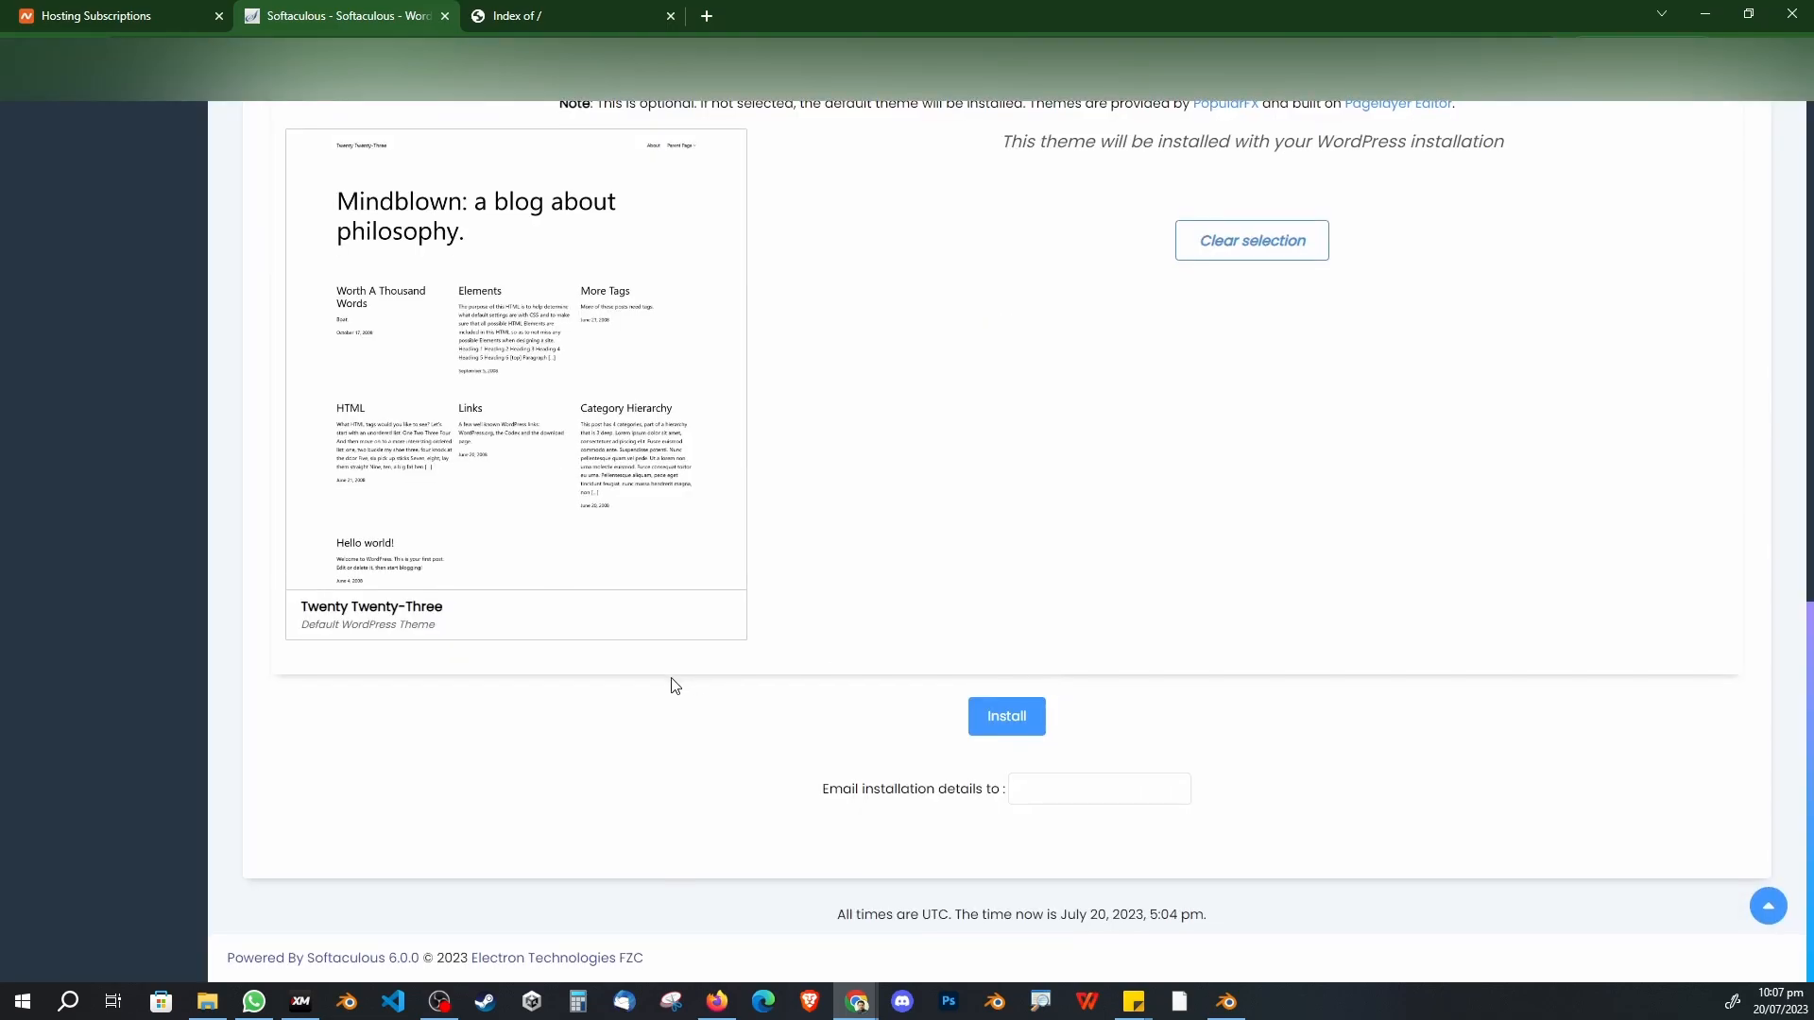
scroll(753, 674, up, 4)
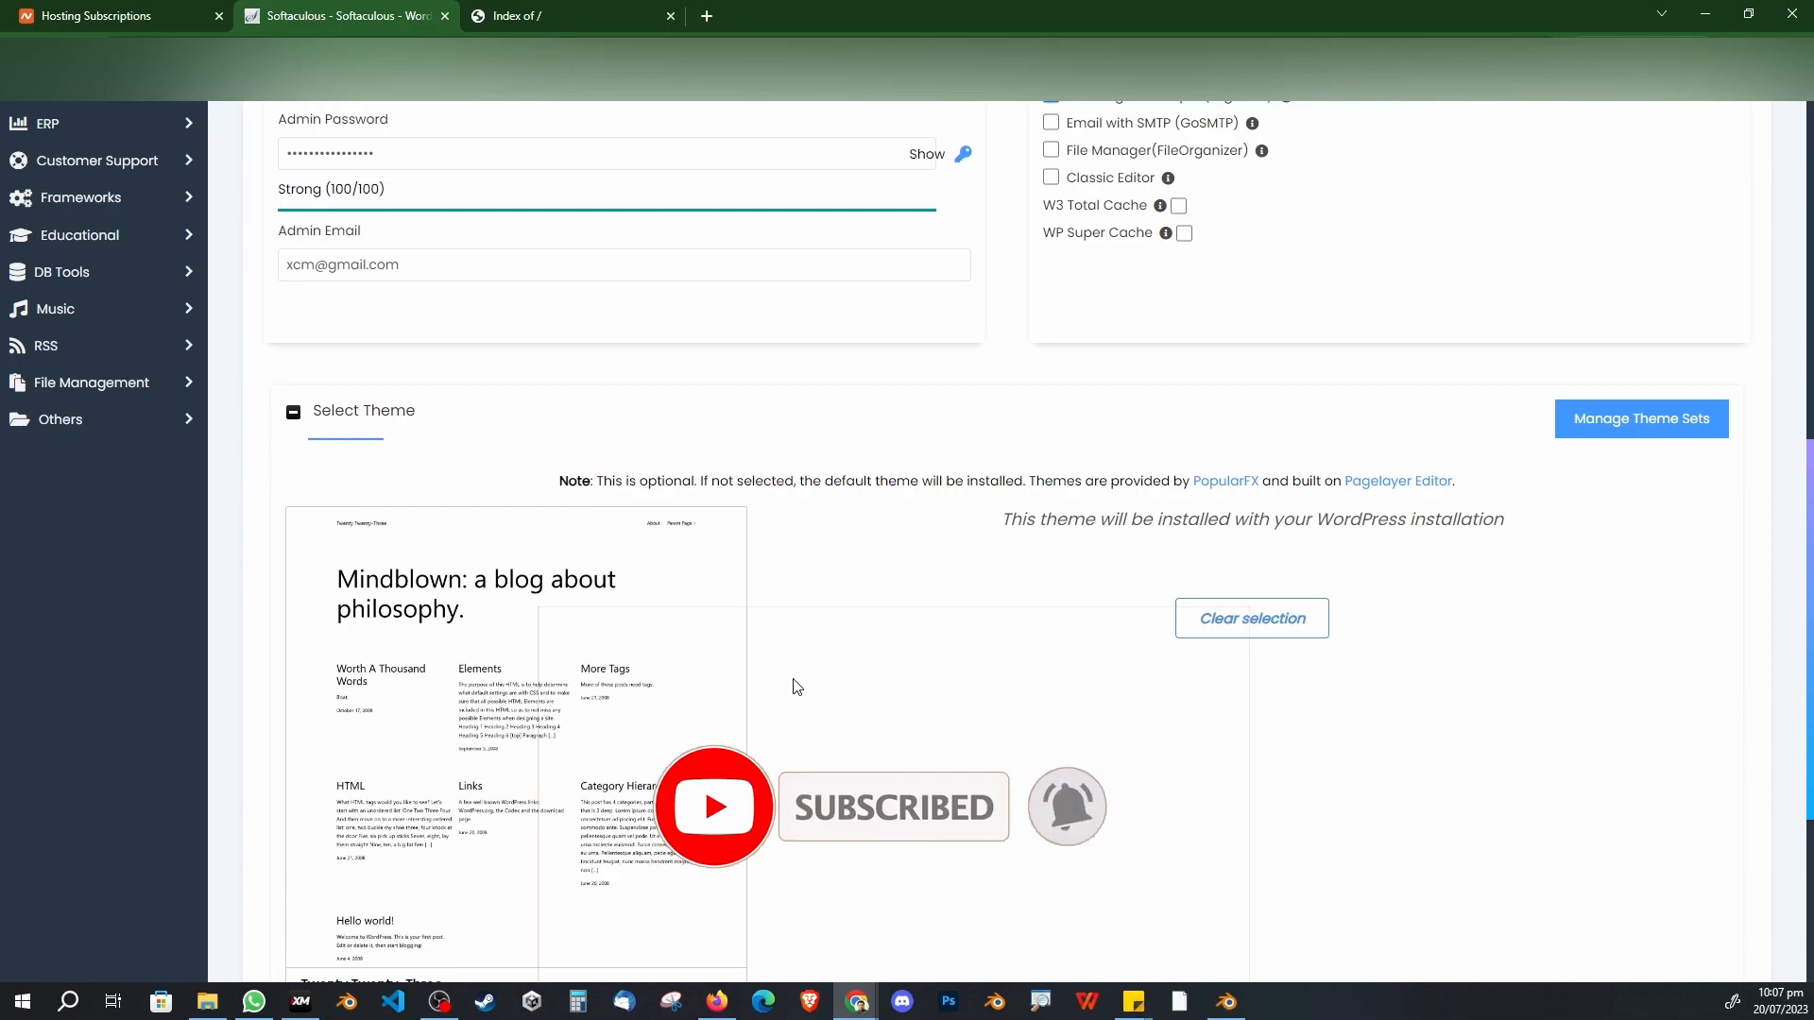
scroll(793, 684, down, 3)
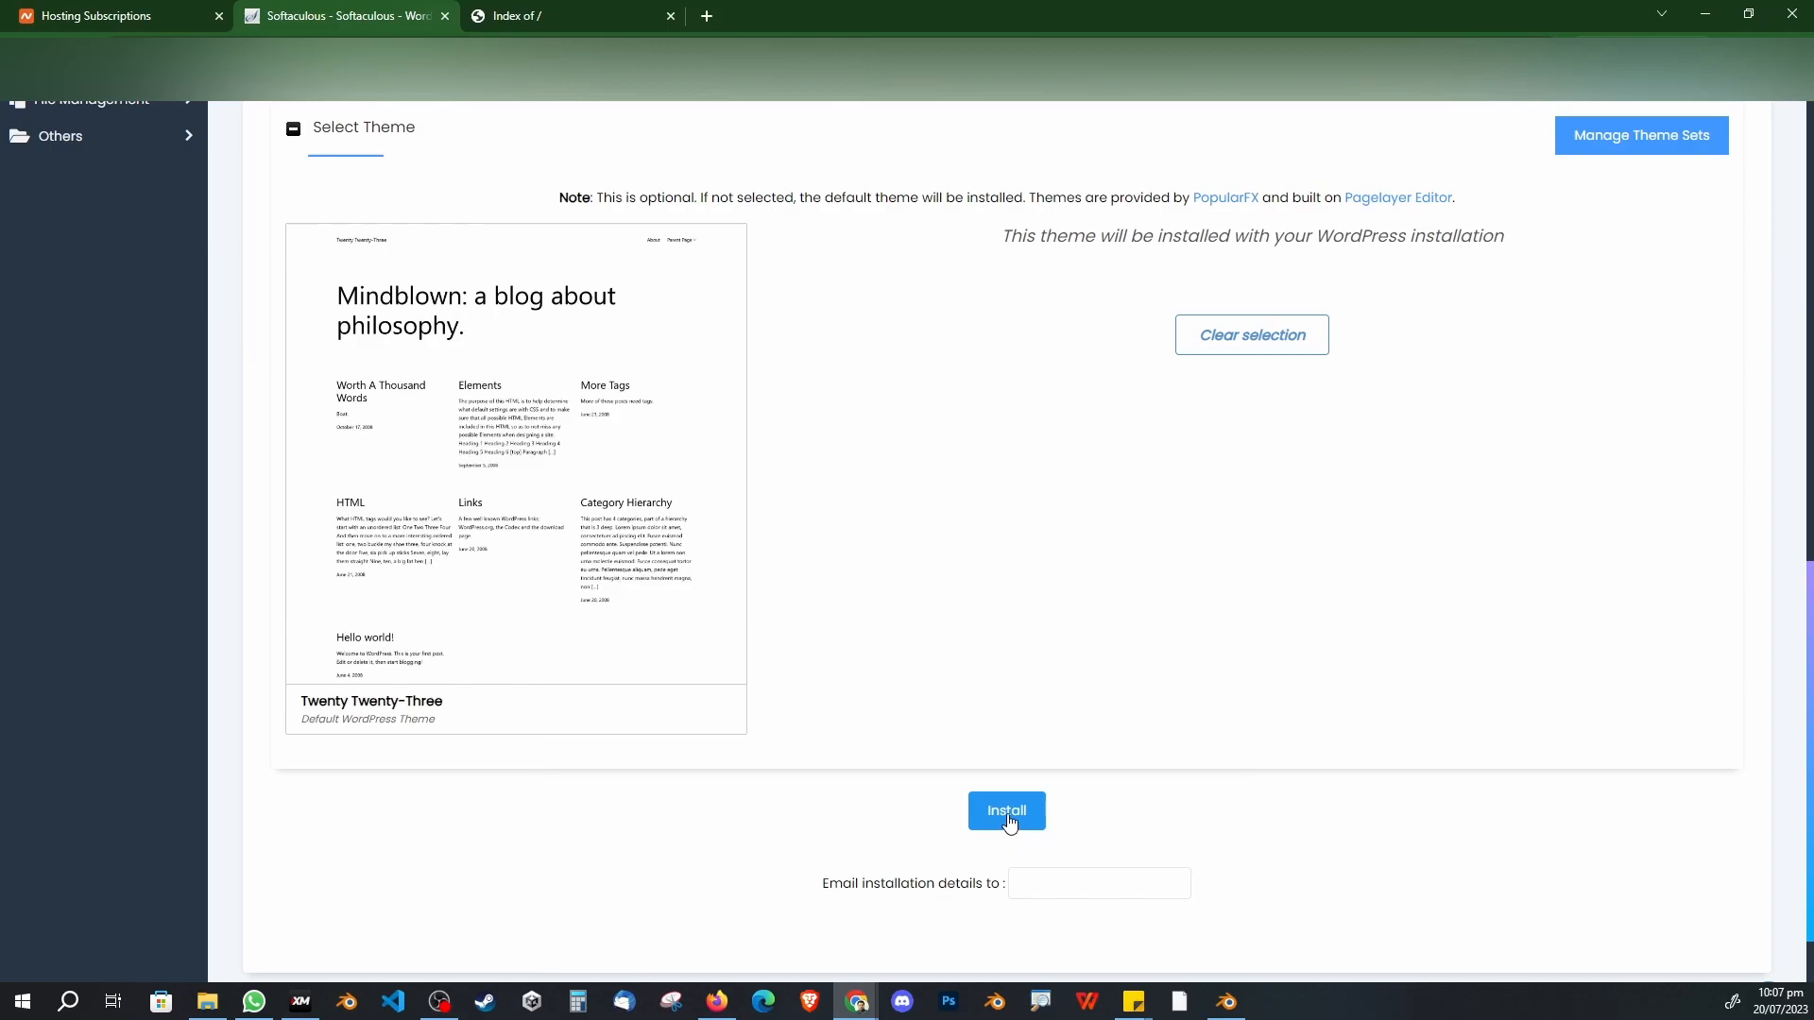
click(1009, 822)
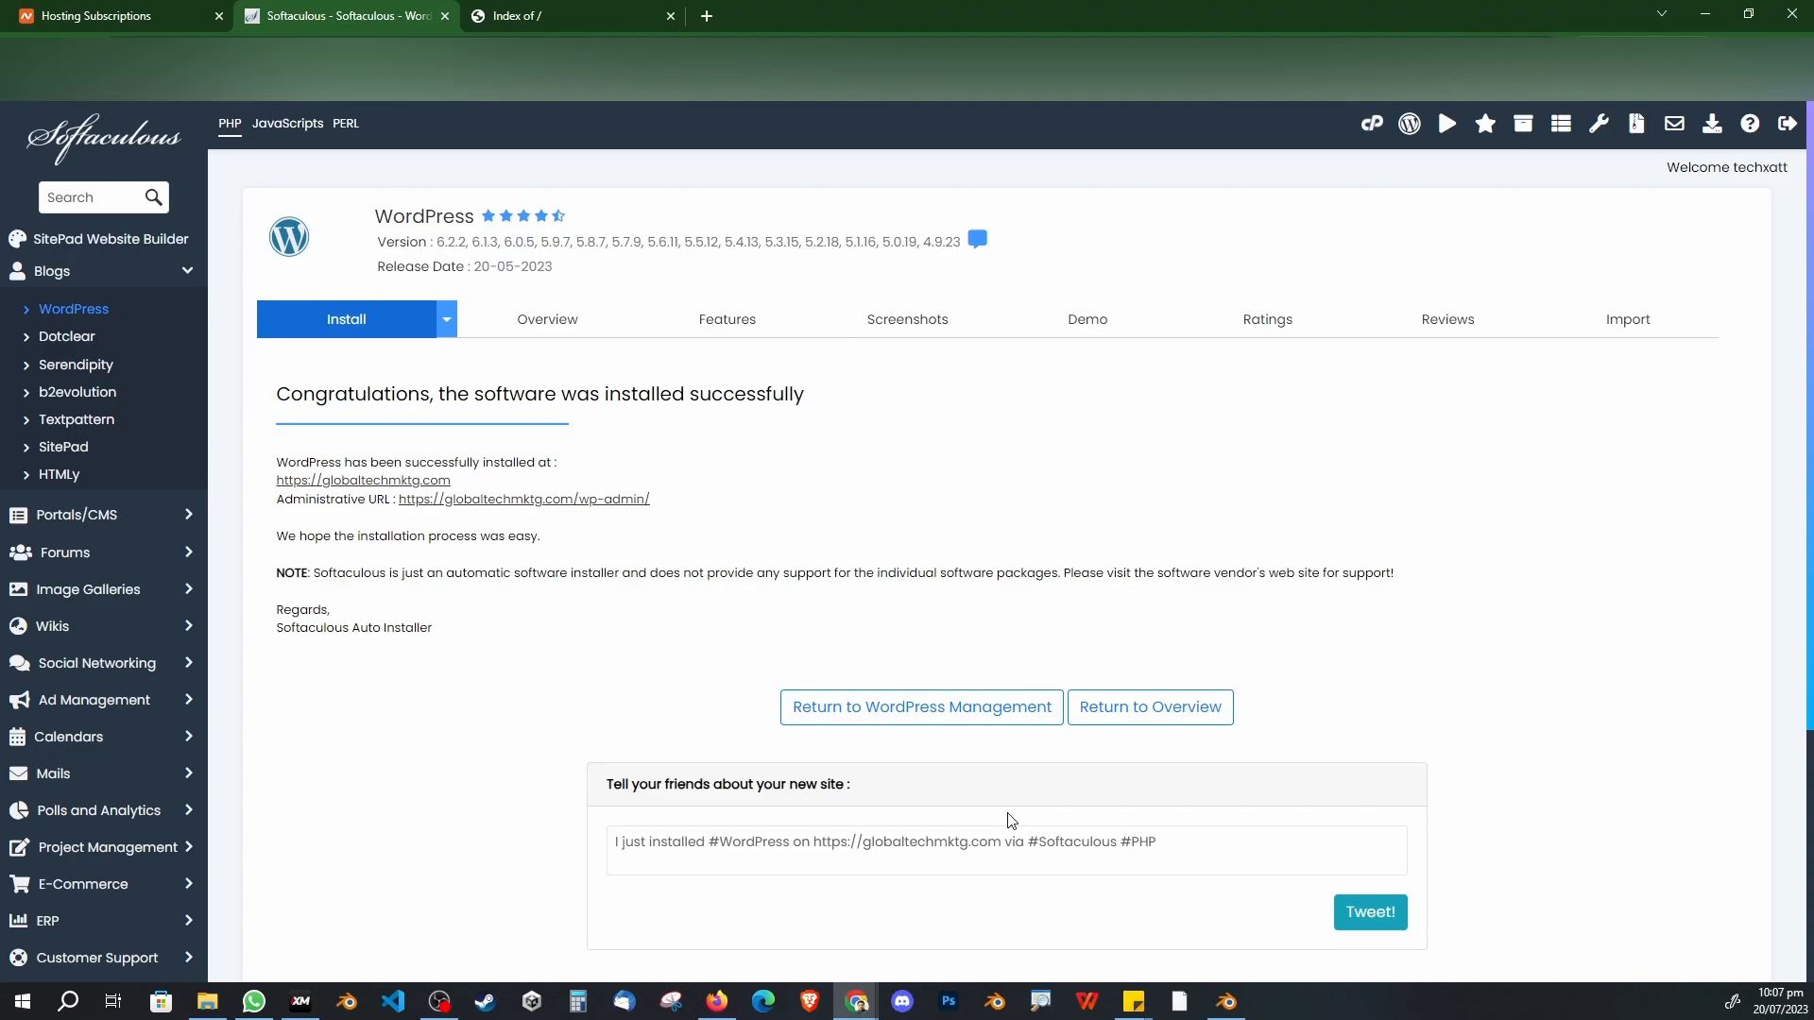
Step: Reload the live site, then load its wp-admin login page in a new tab
click(515, 15)
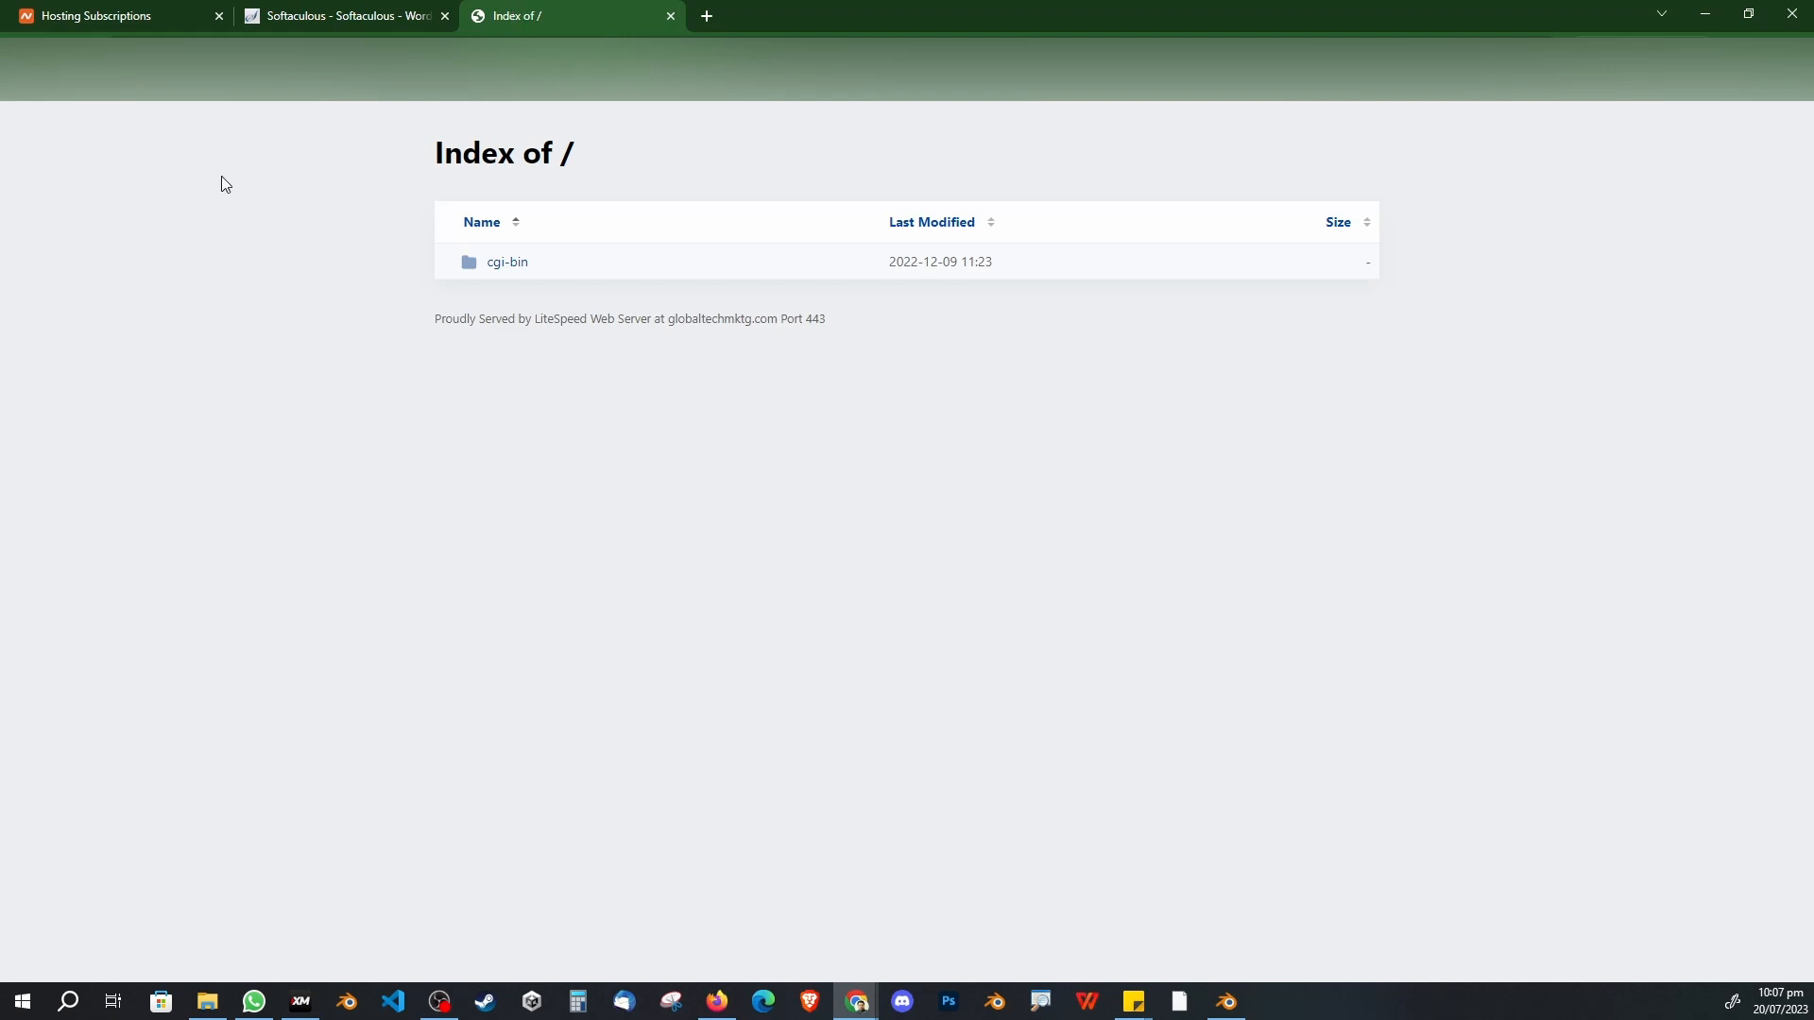
click(83, 51)
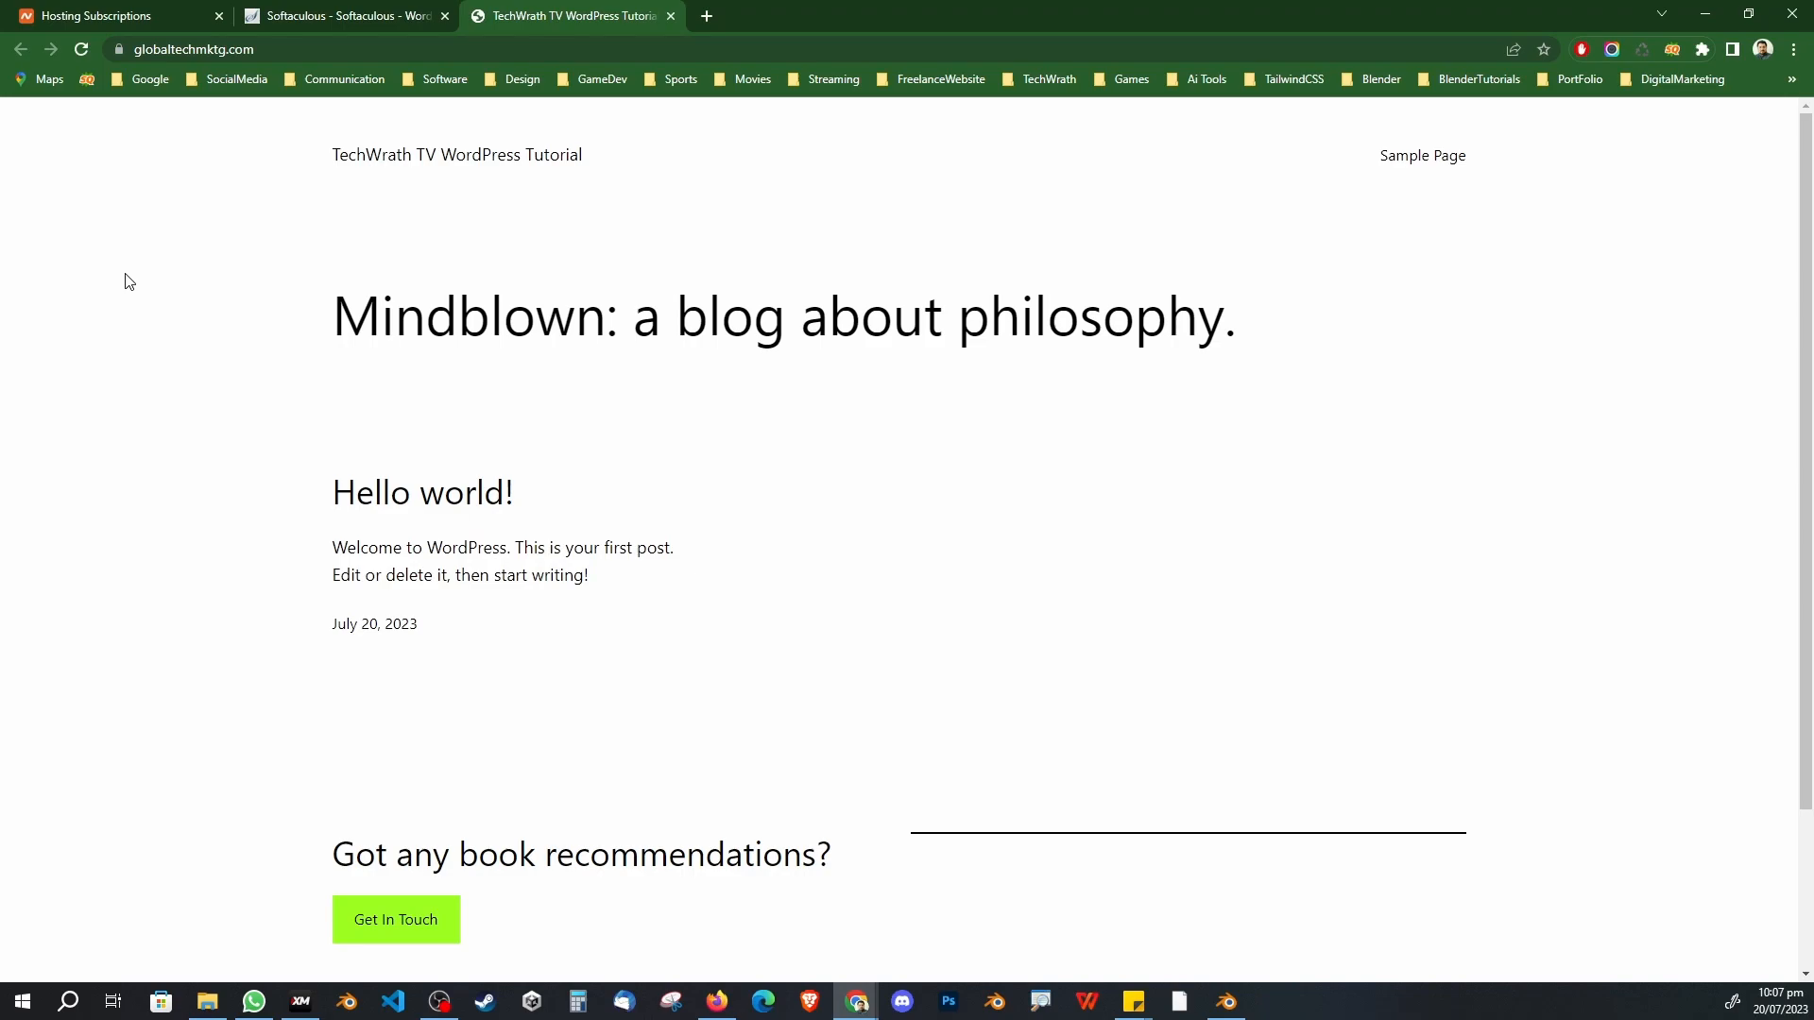
click(320, 48)
key(ctrl+c)
click(720, 17)
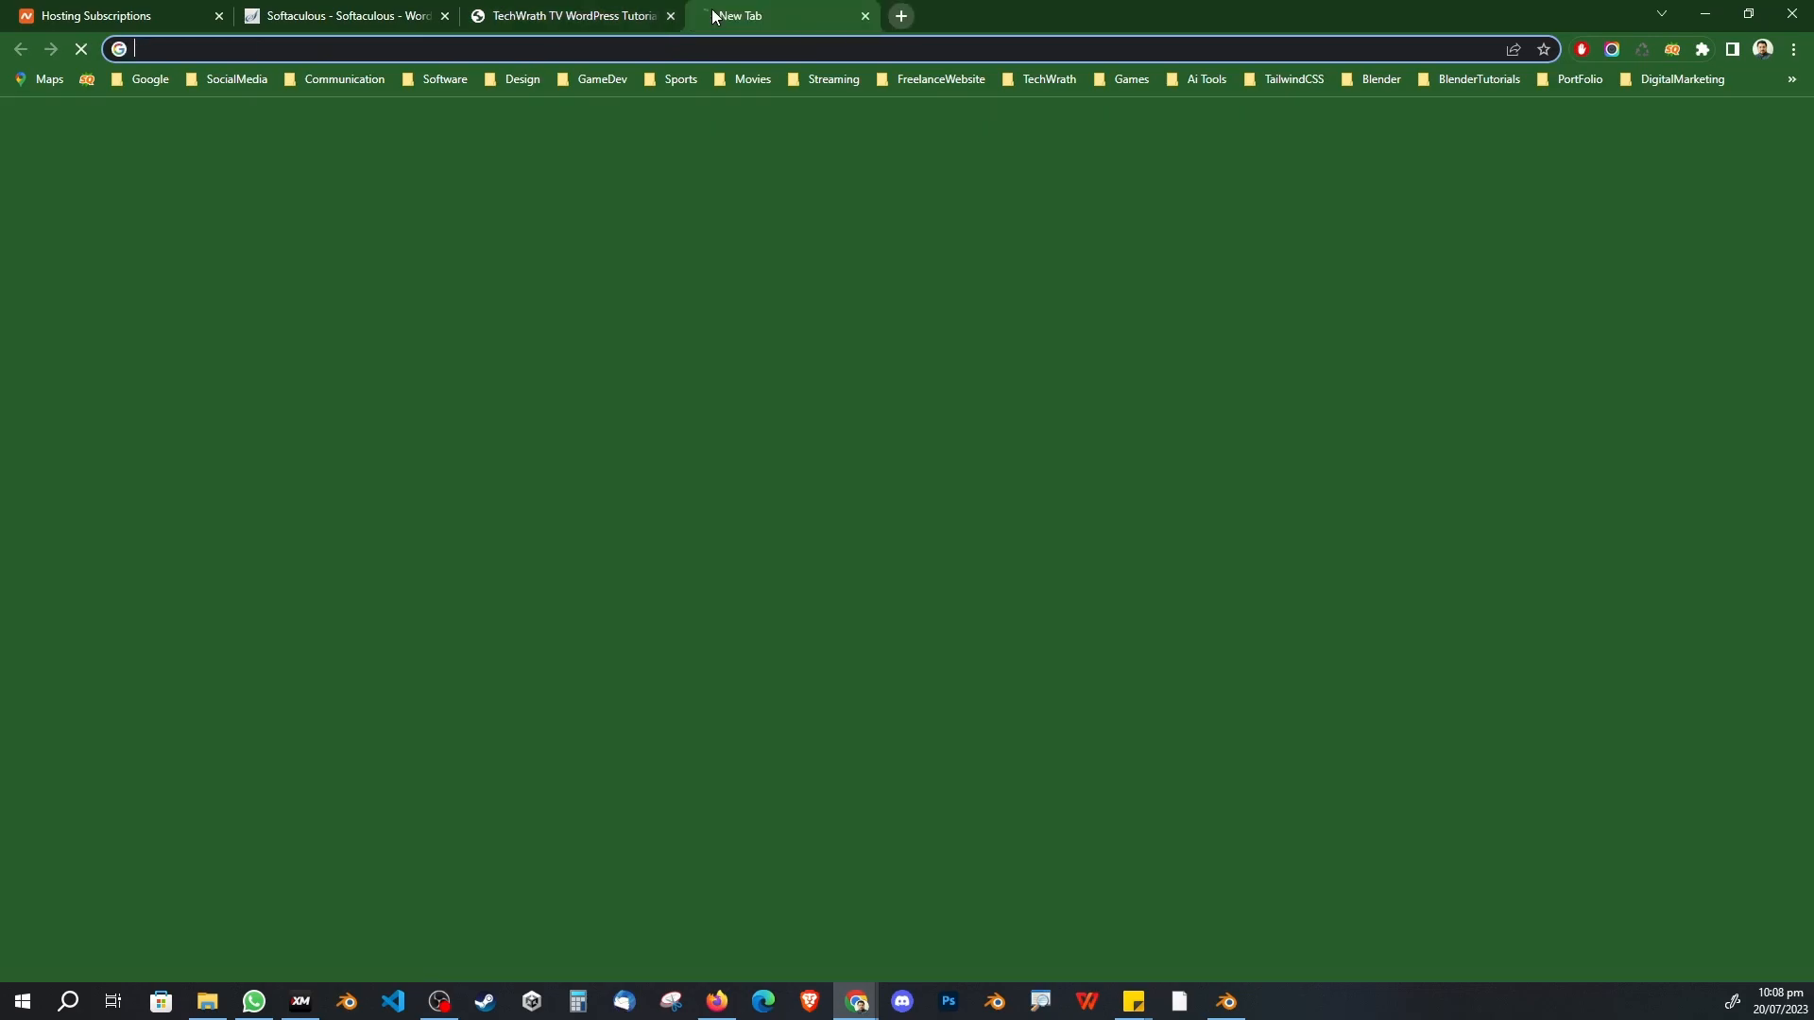
key(ctrl+v)
text(wp-admin)
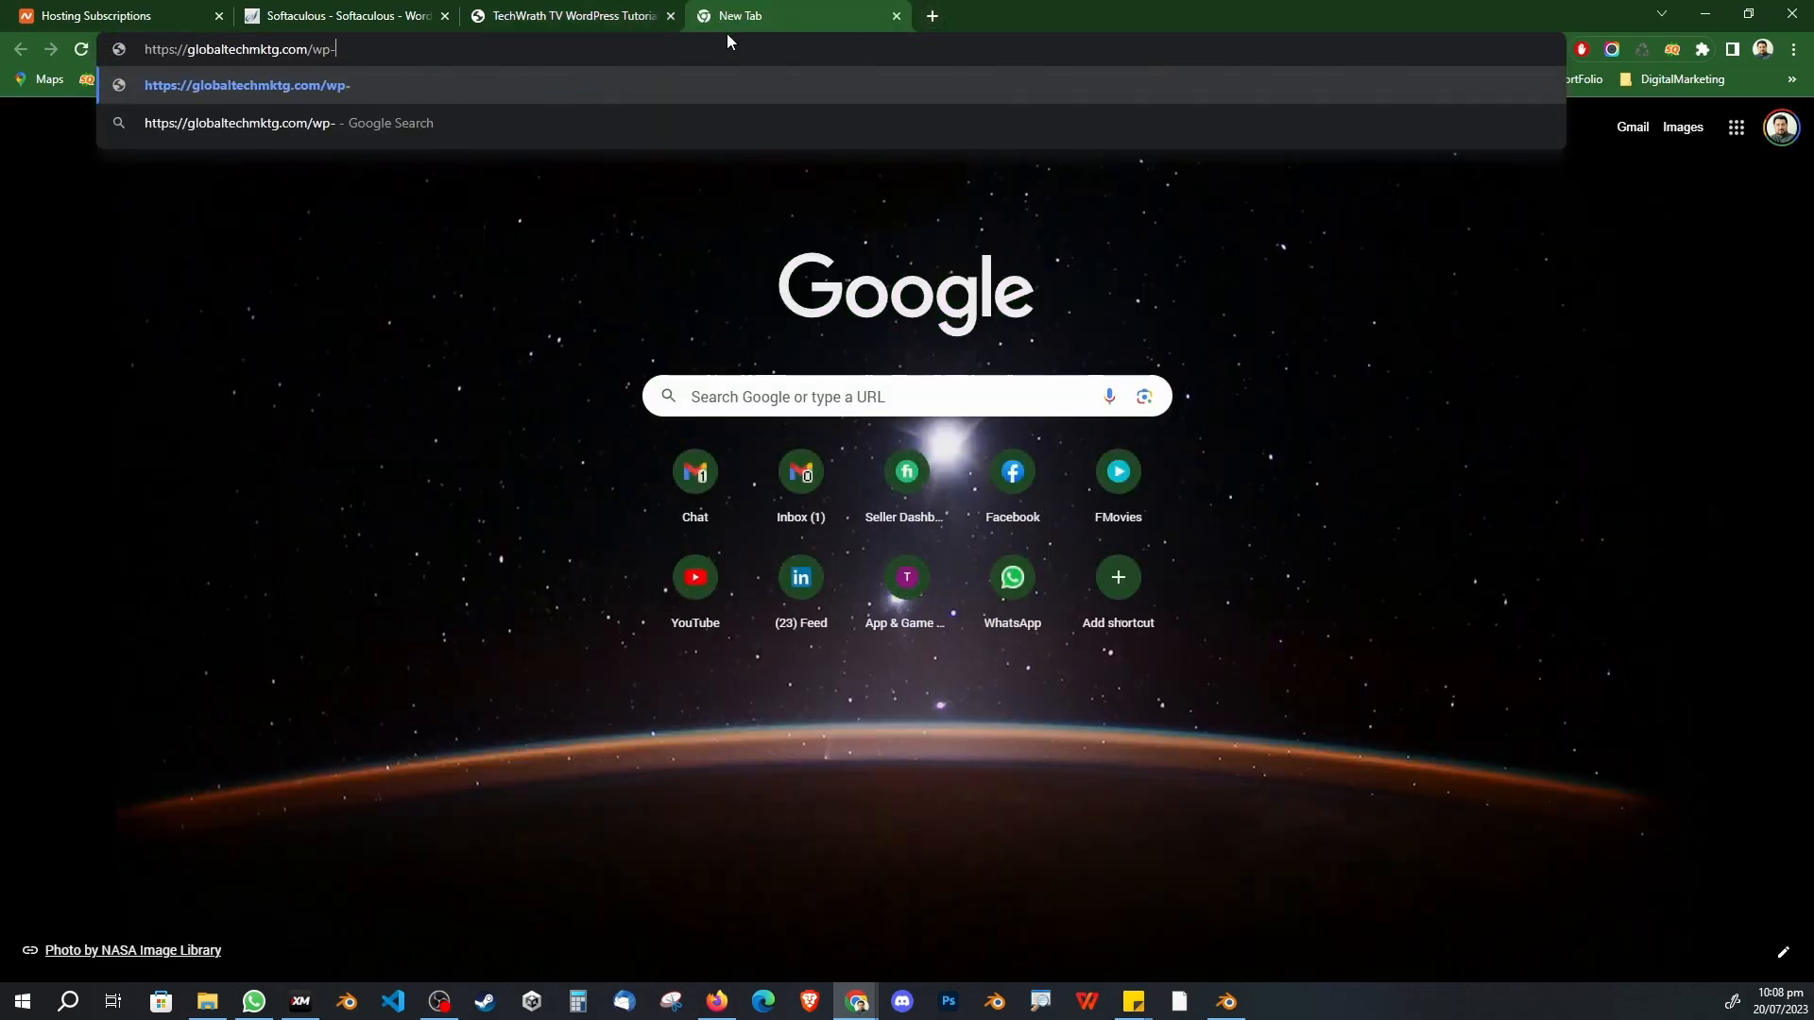
key(Return)
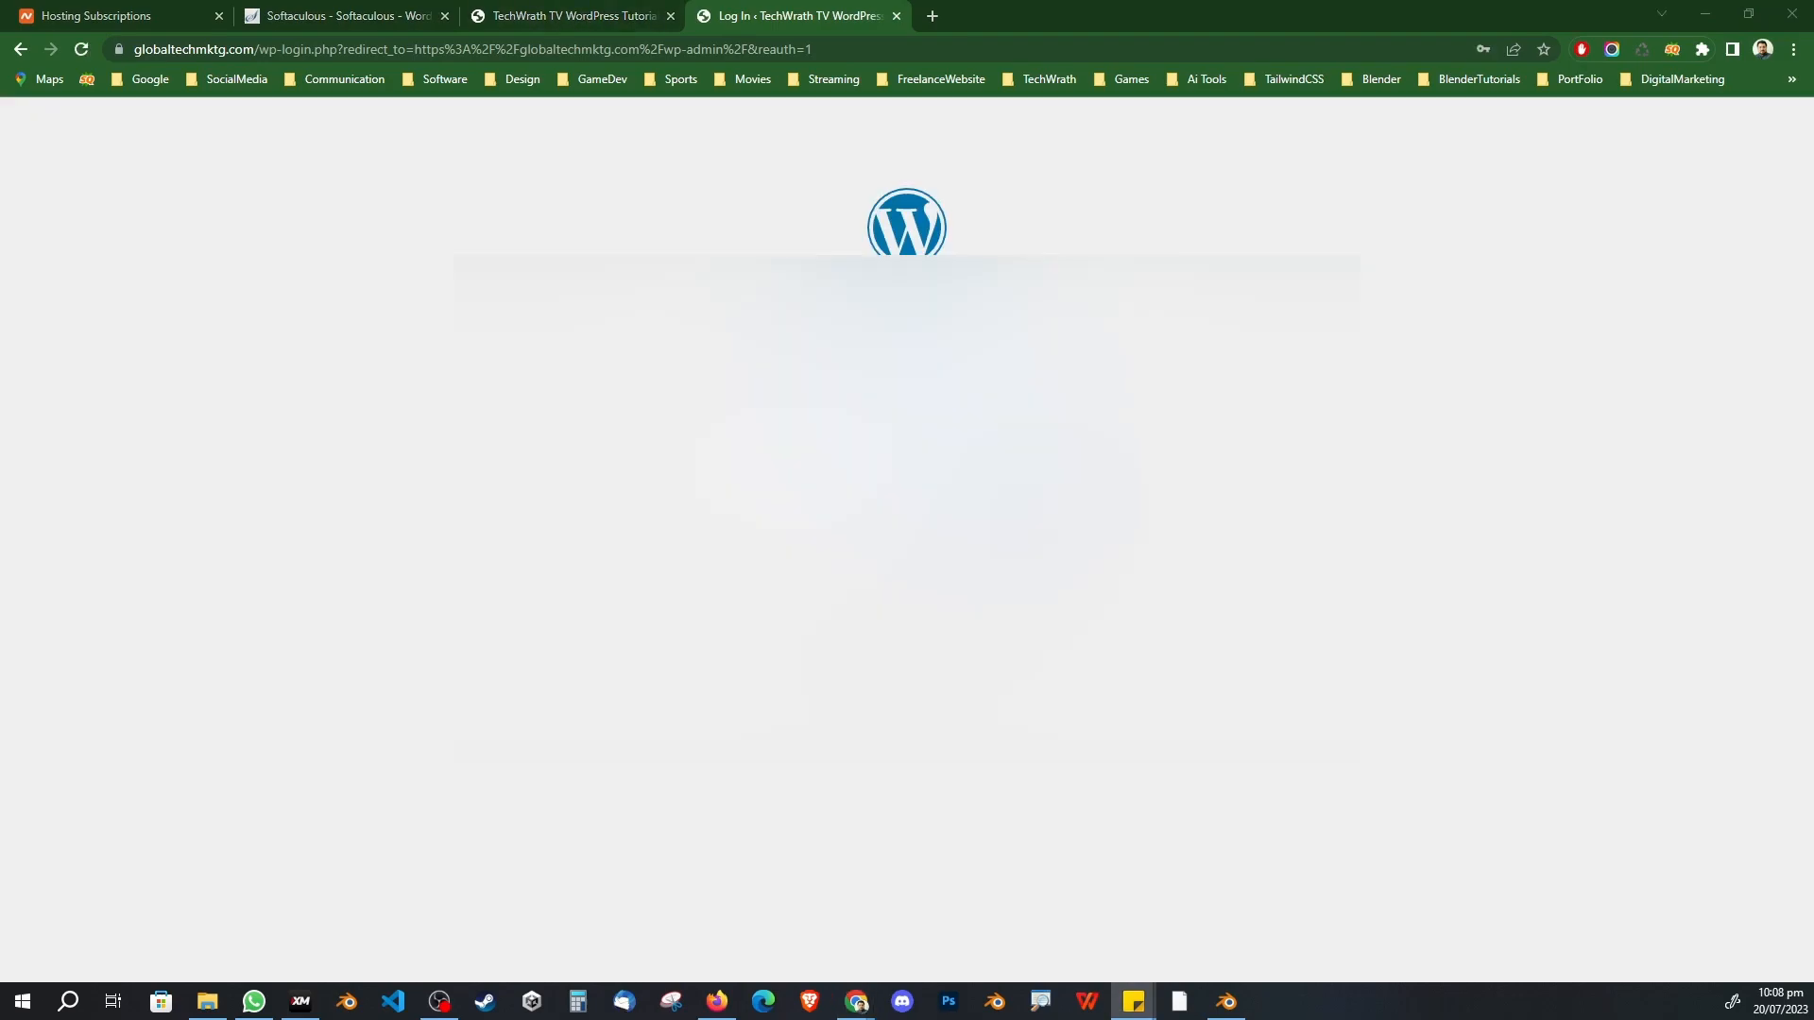
Step: Sign in as admin with the pasted password and Remember Me ticked
click(907, 357)
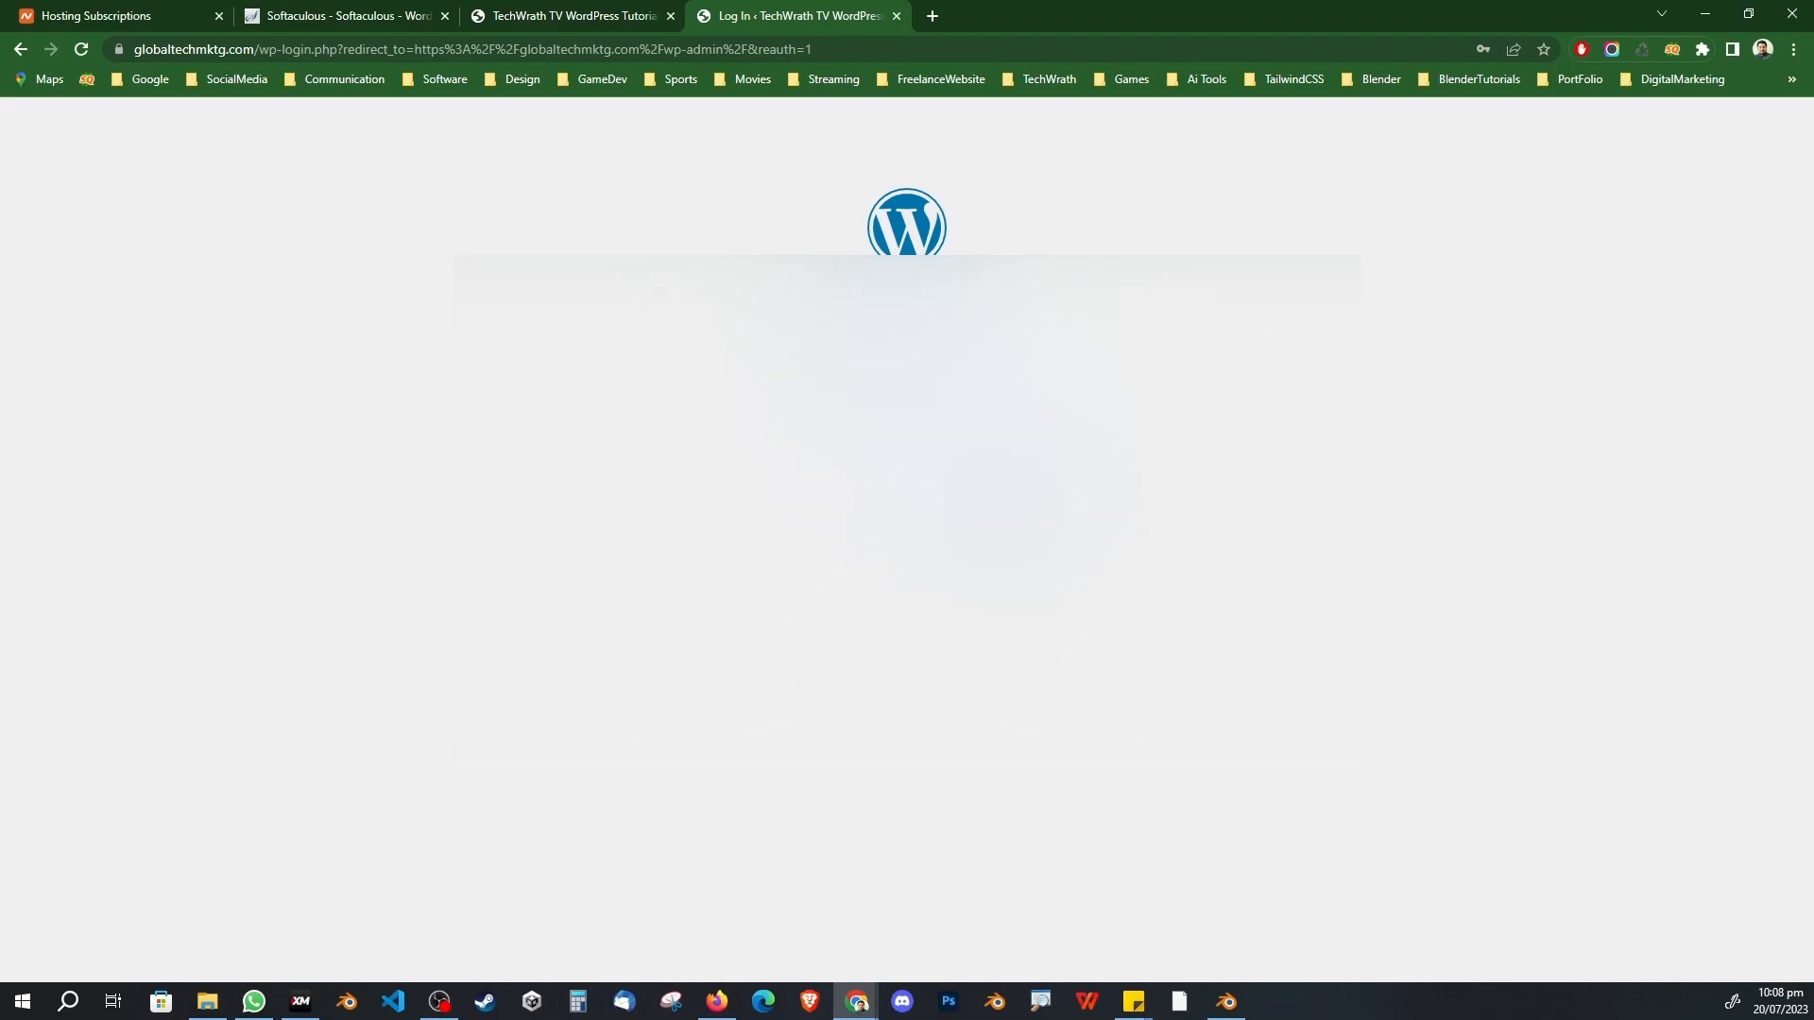
key(alt+Tab)
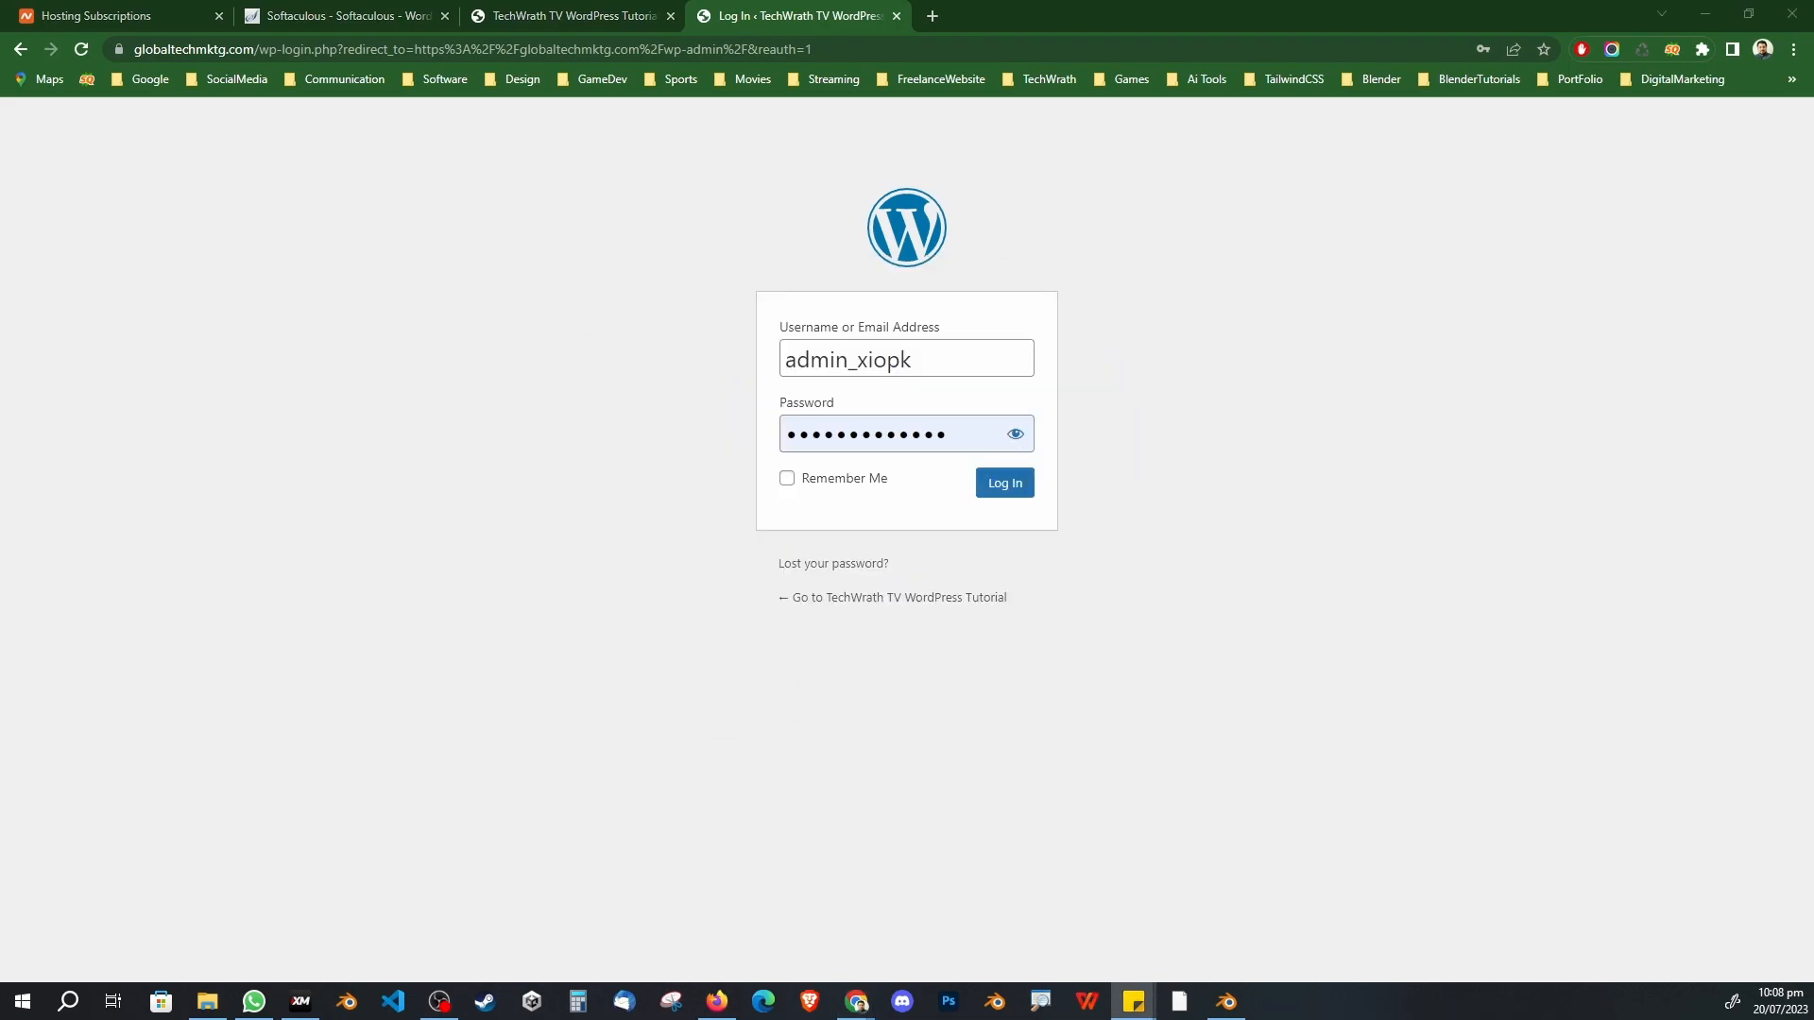
double_click(963, 444)
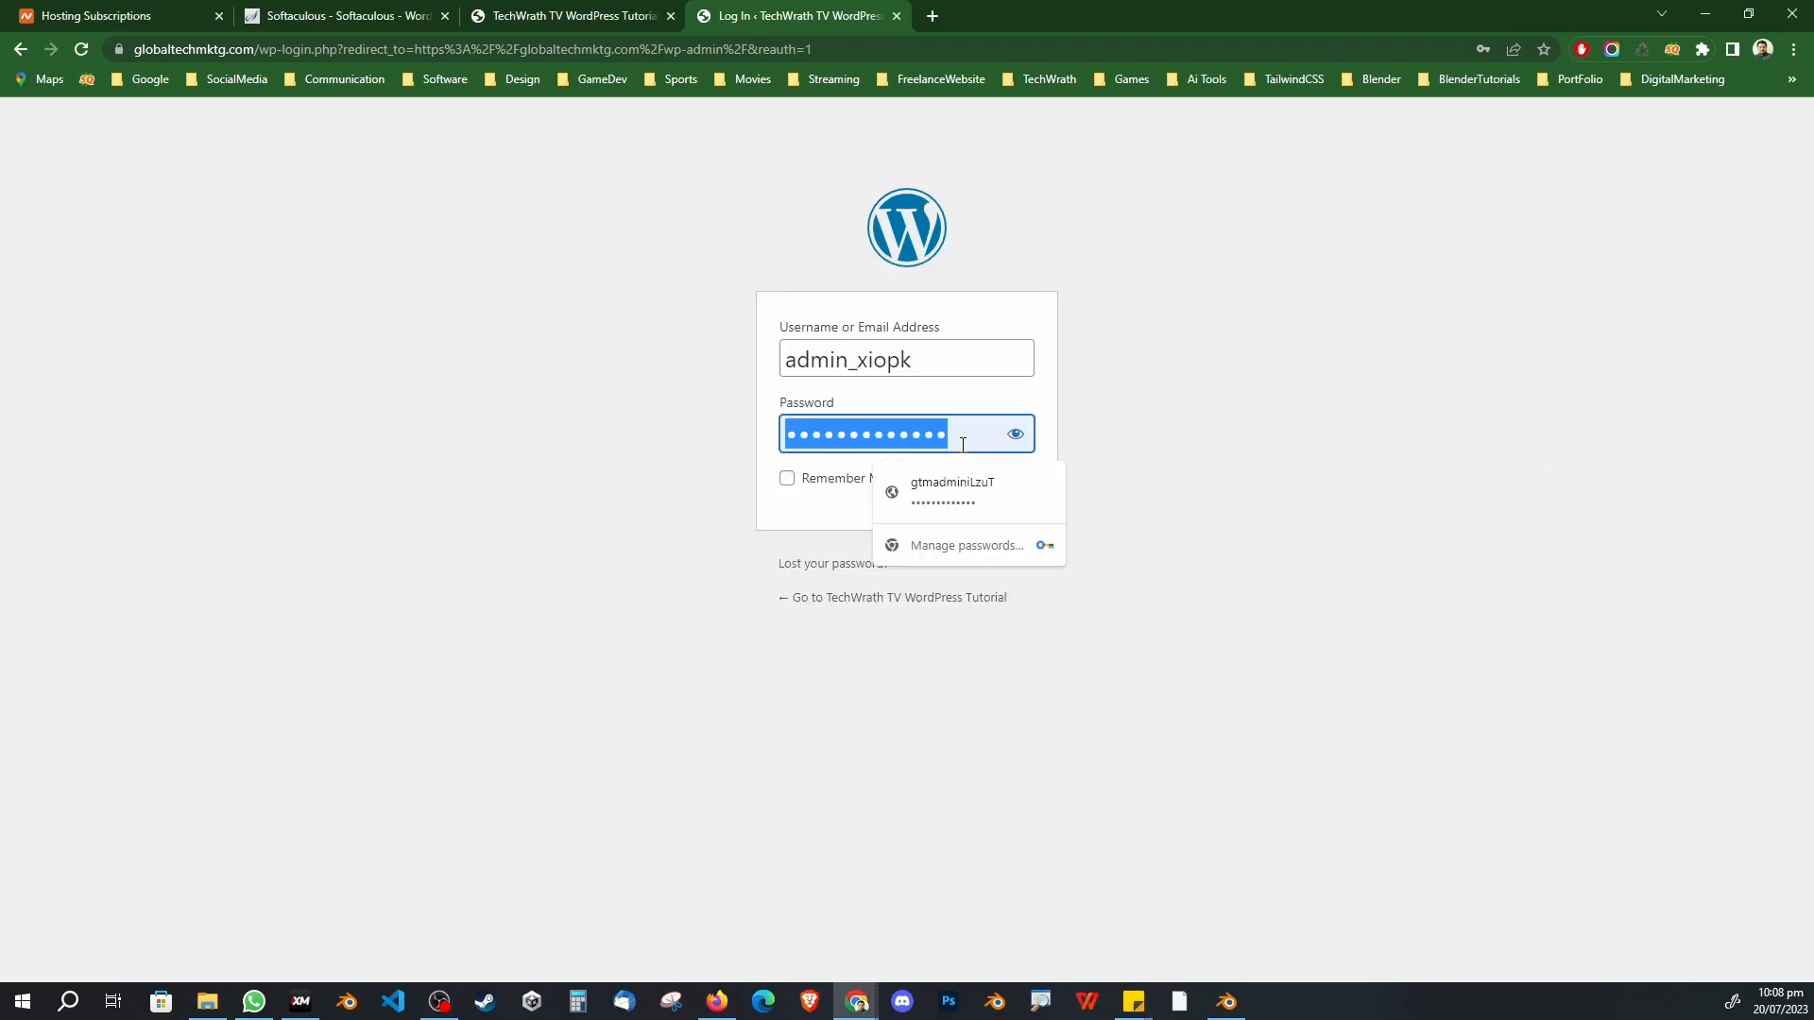
key(ctrl+v)
click(840, 480)
click(1009, 488)
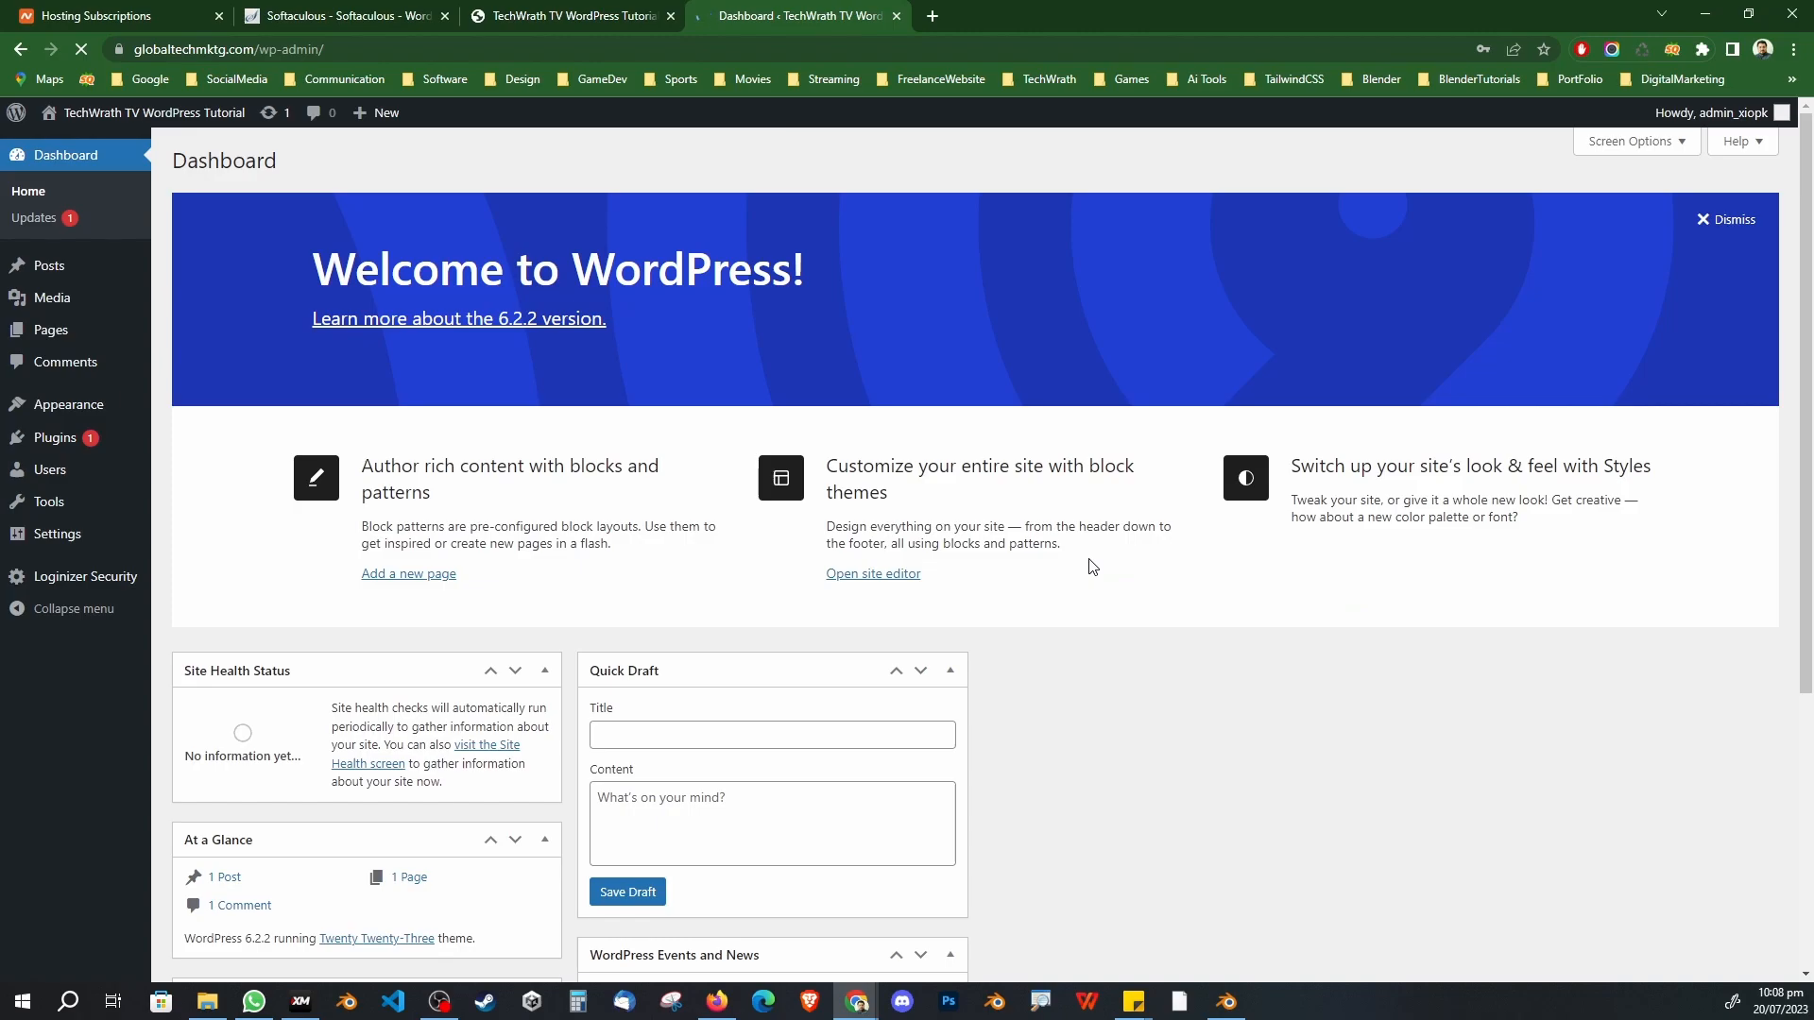
Step: Decline saving the password, dismiss the Welcome panel, collapse all five widgets, then open Installed Plugins
click(1522, 315)
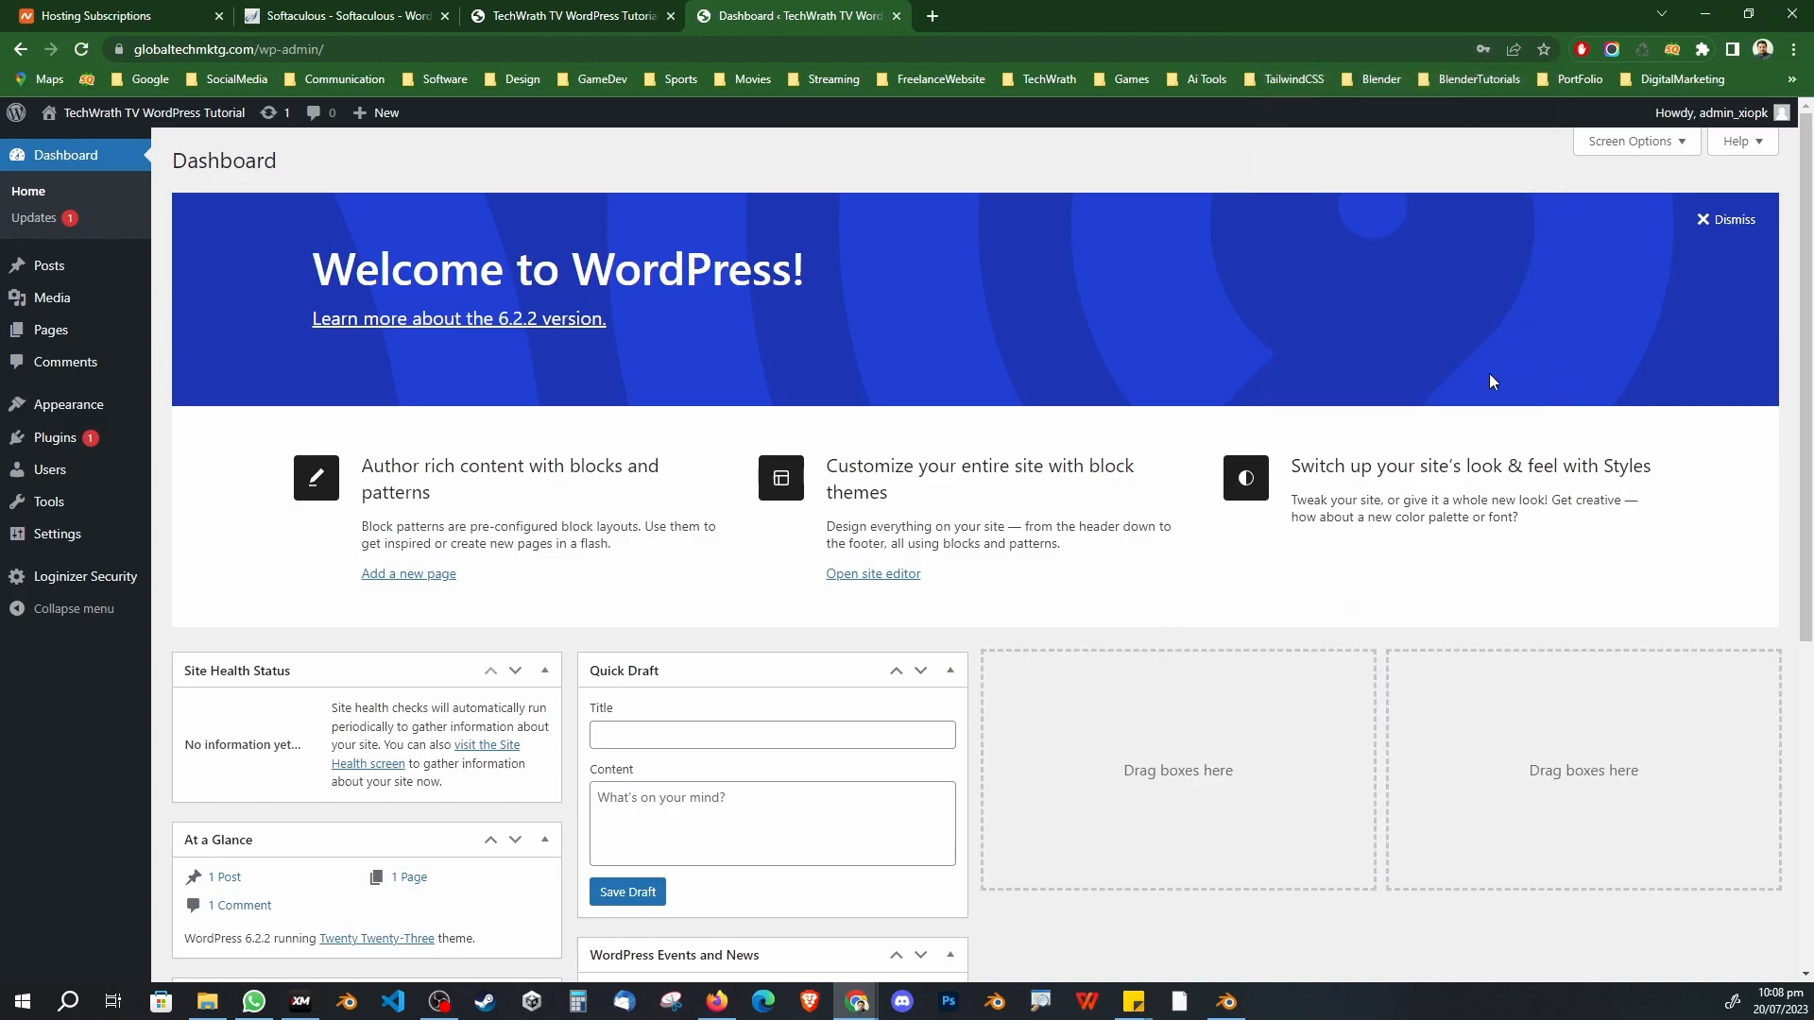
click(1754, 229)
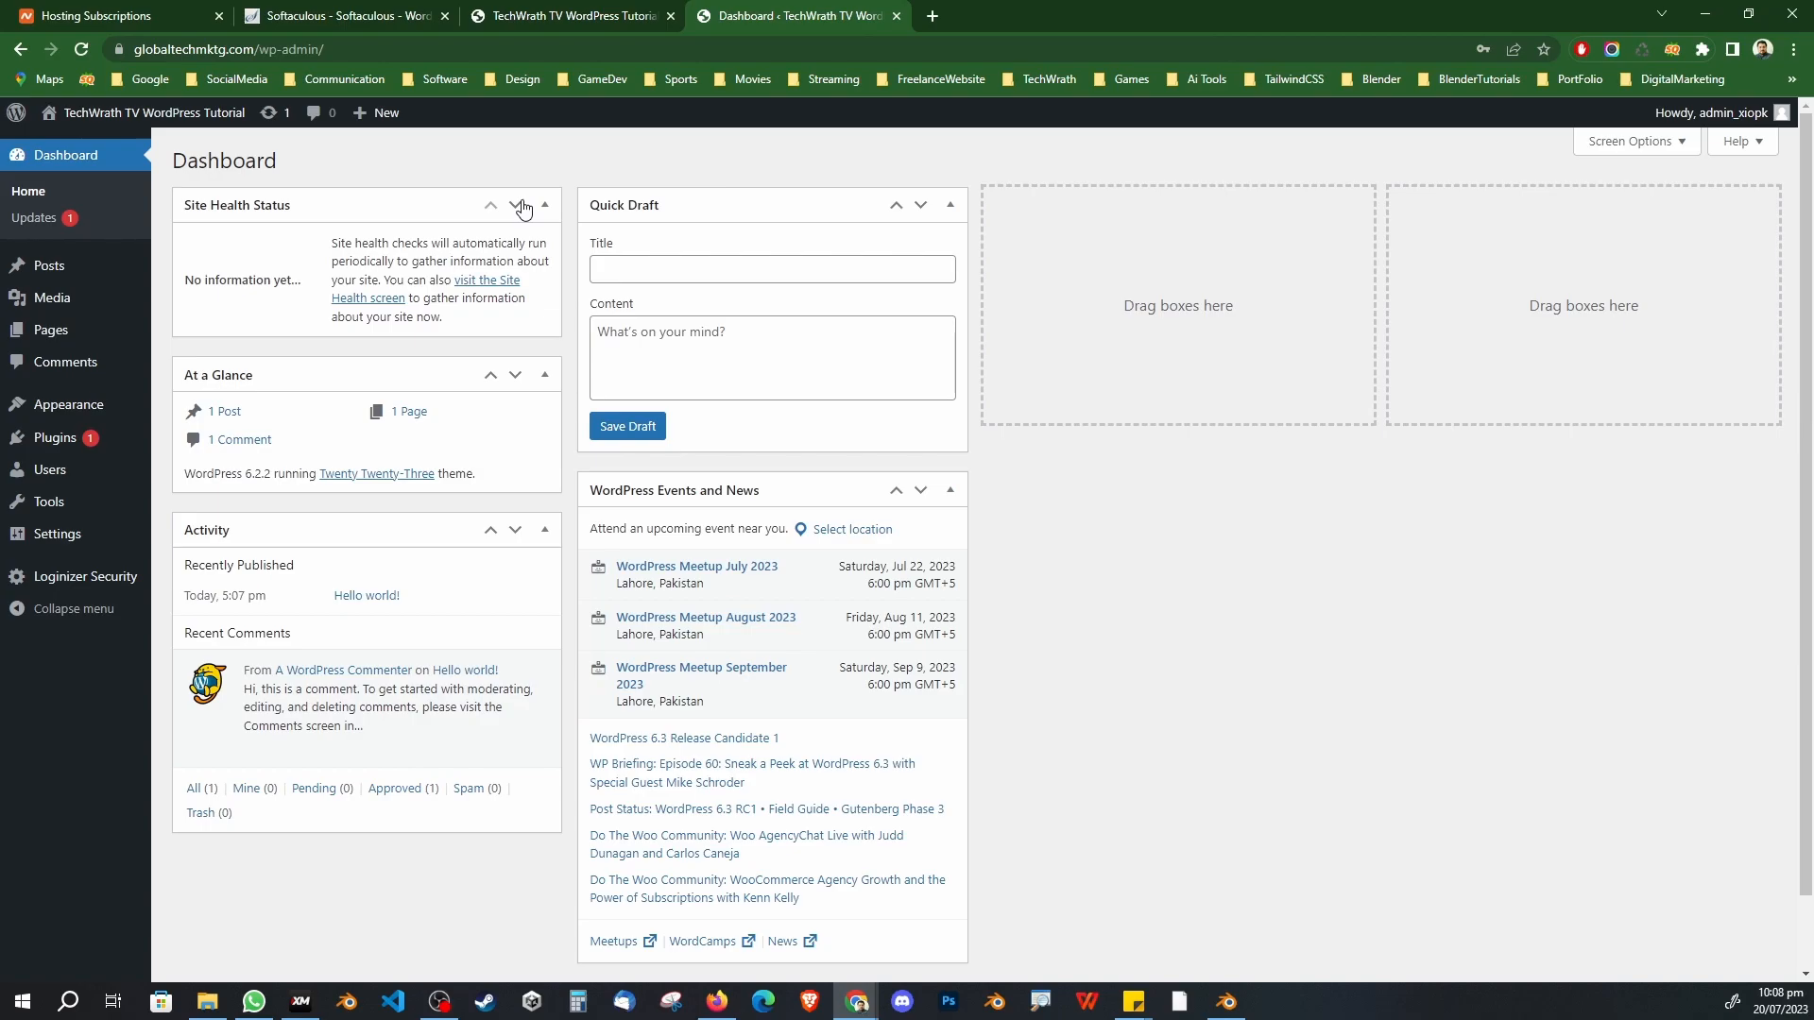
click(554, 525)
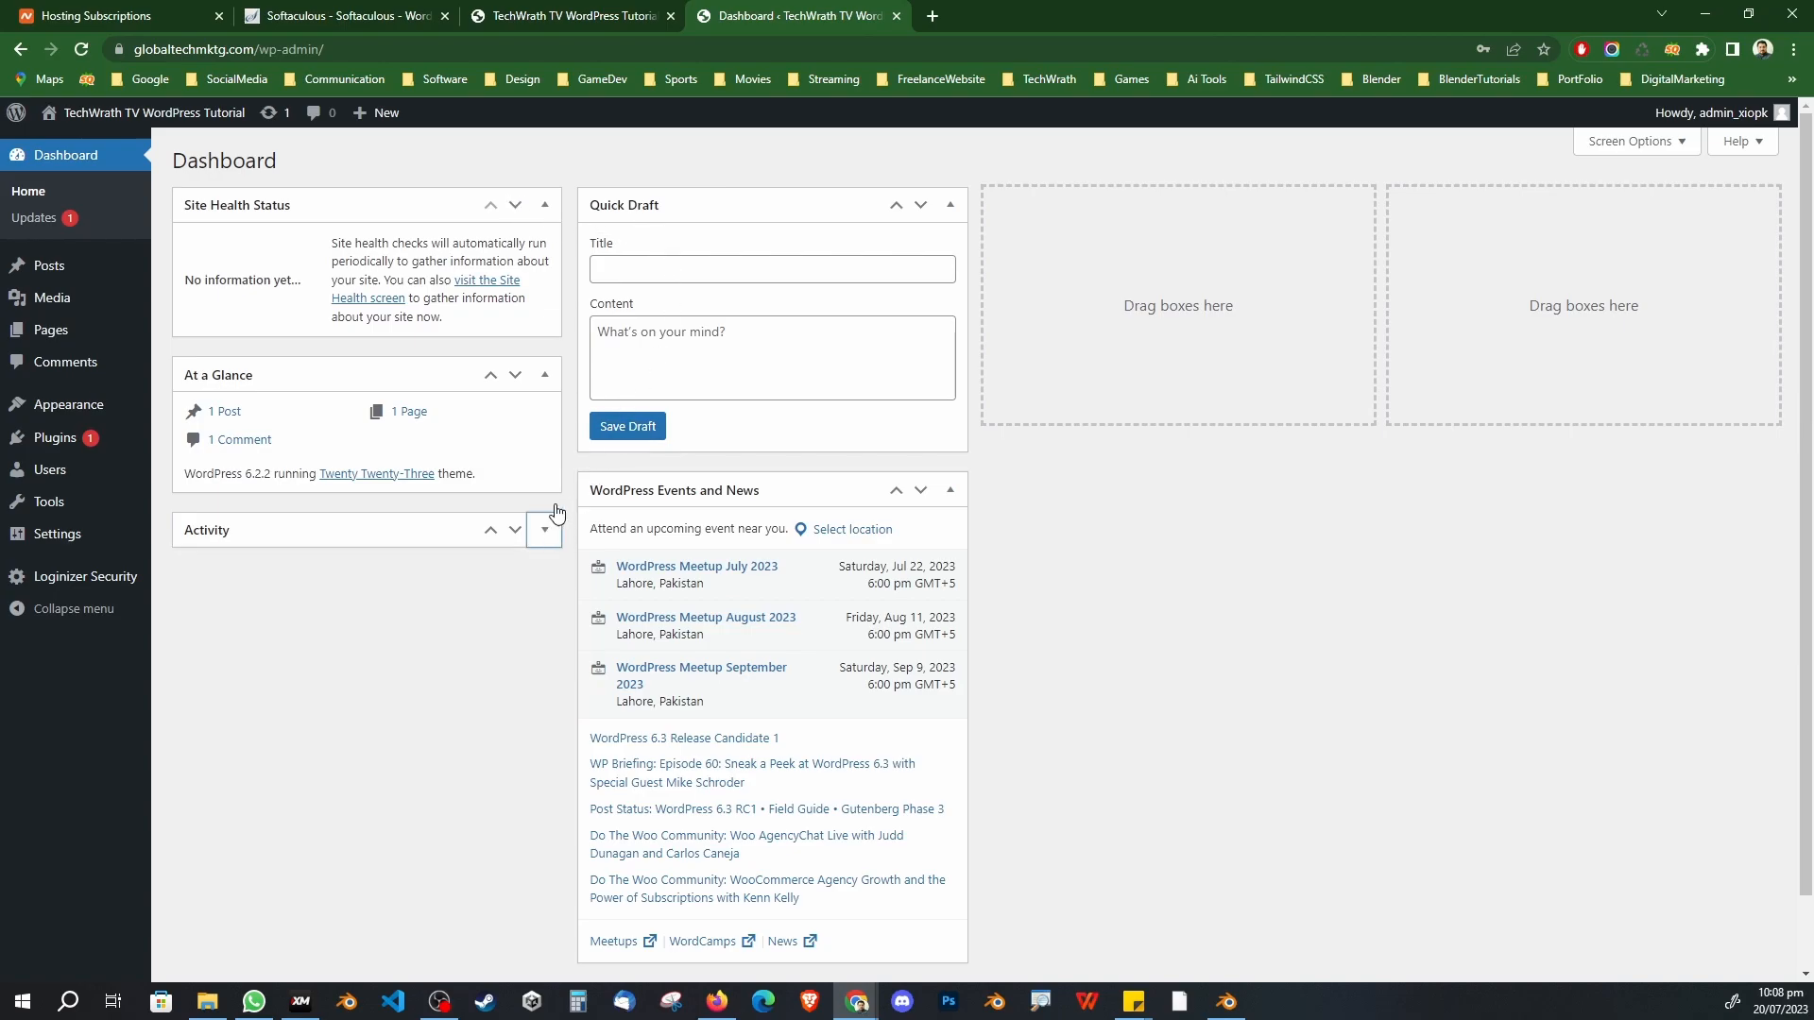
click(545, 375)
click(949, 489)
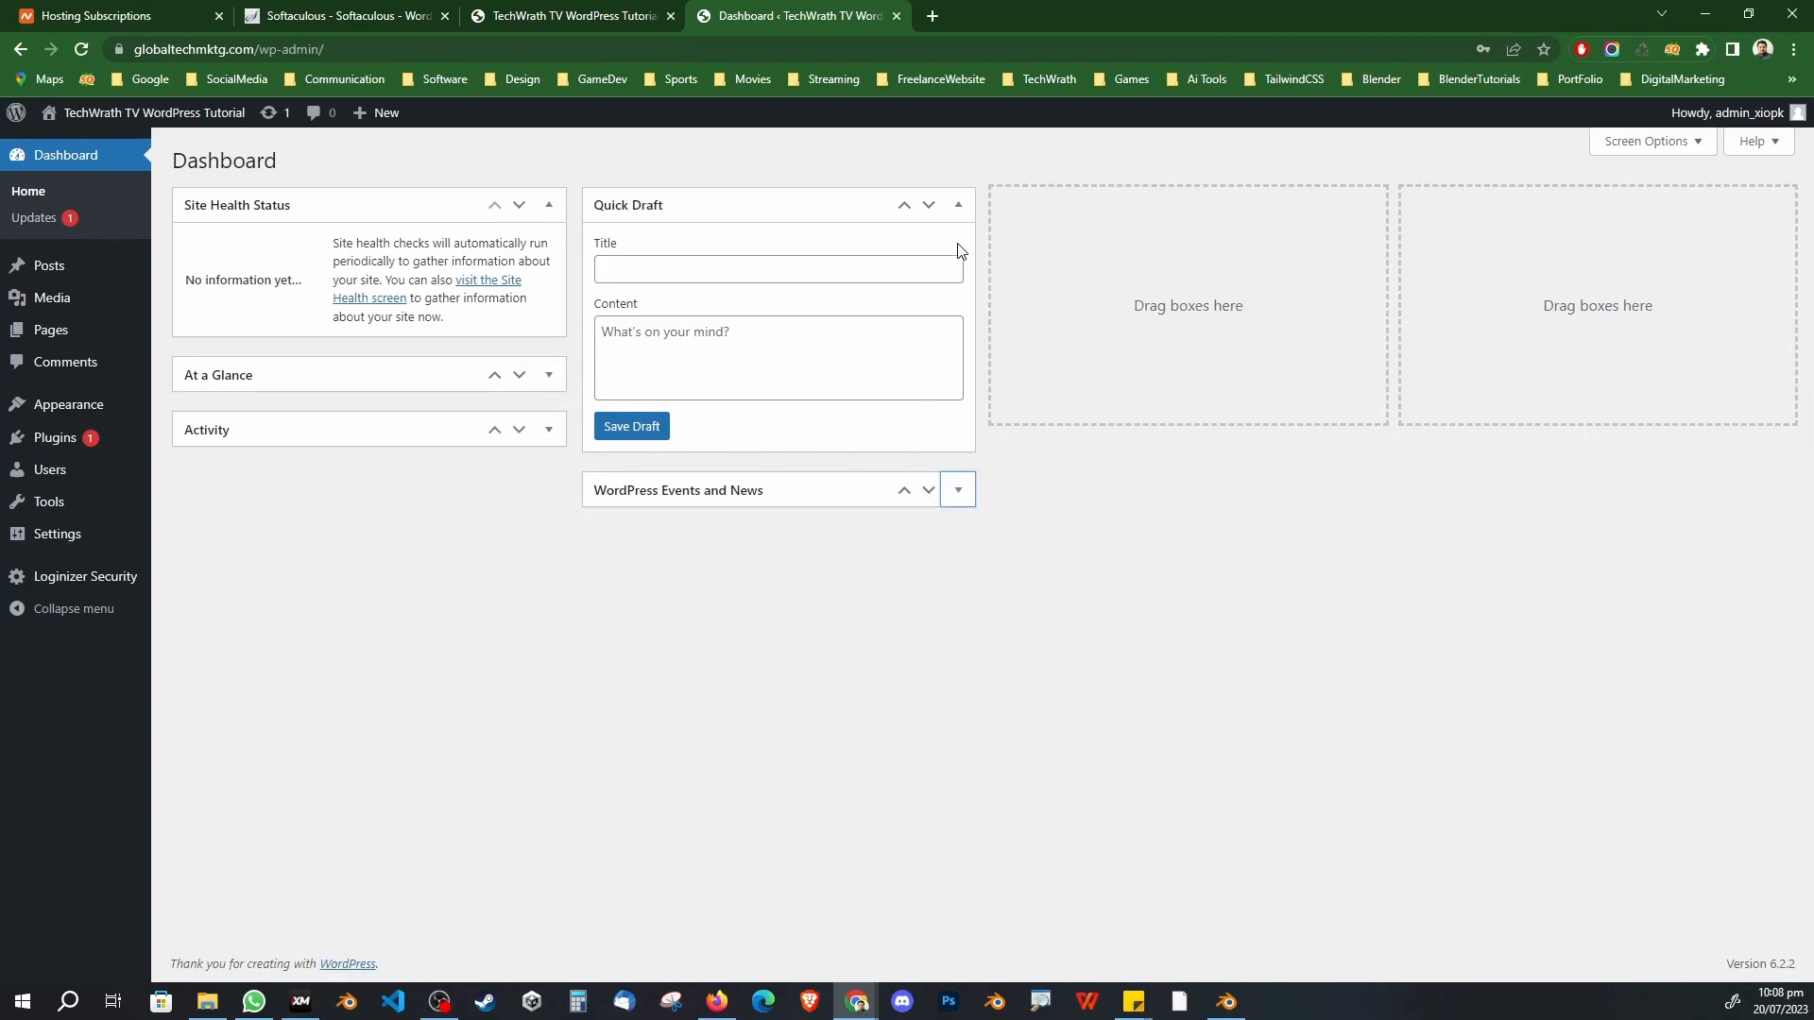
click(958, 205)
click(549, 205)
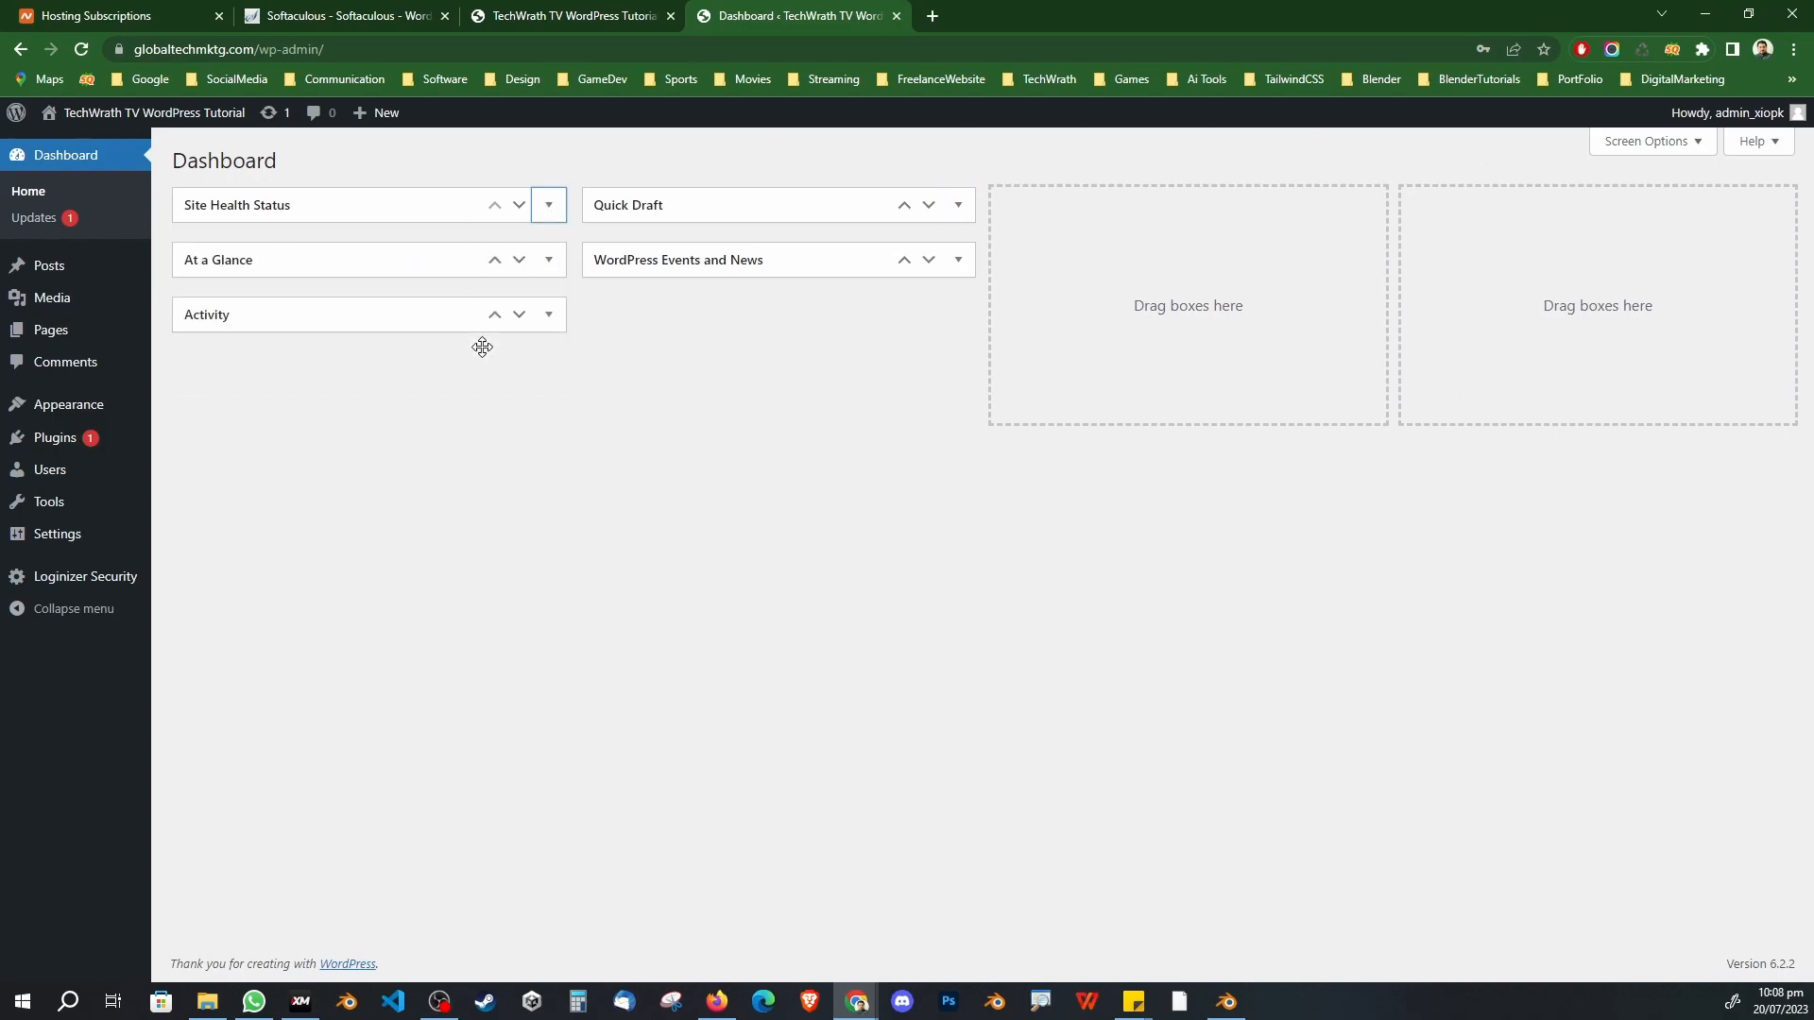
mouse_move(77, 440)
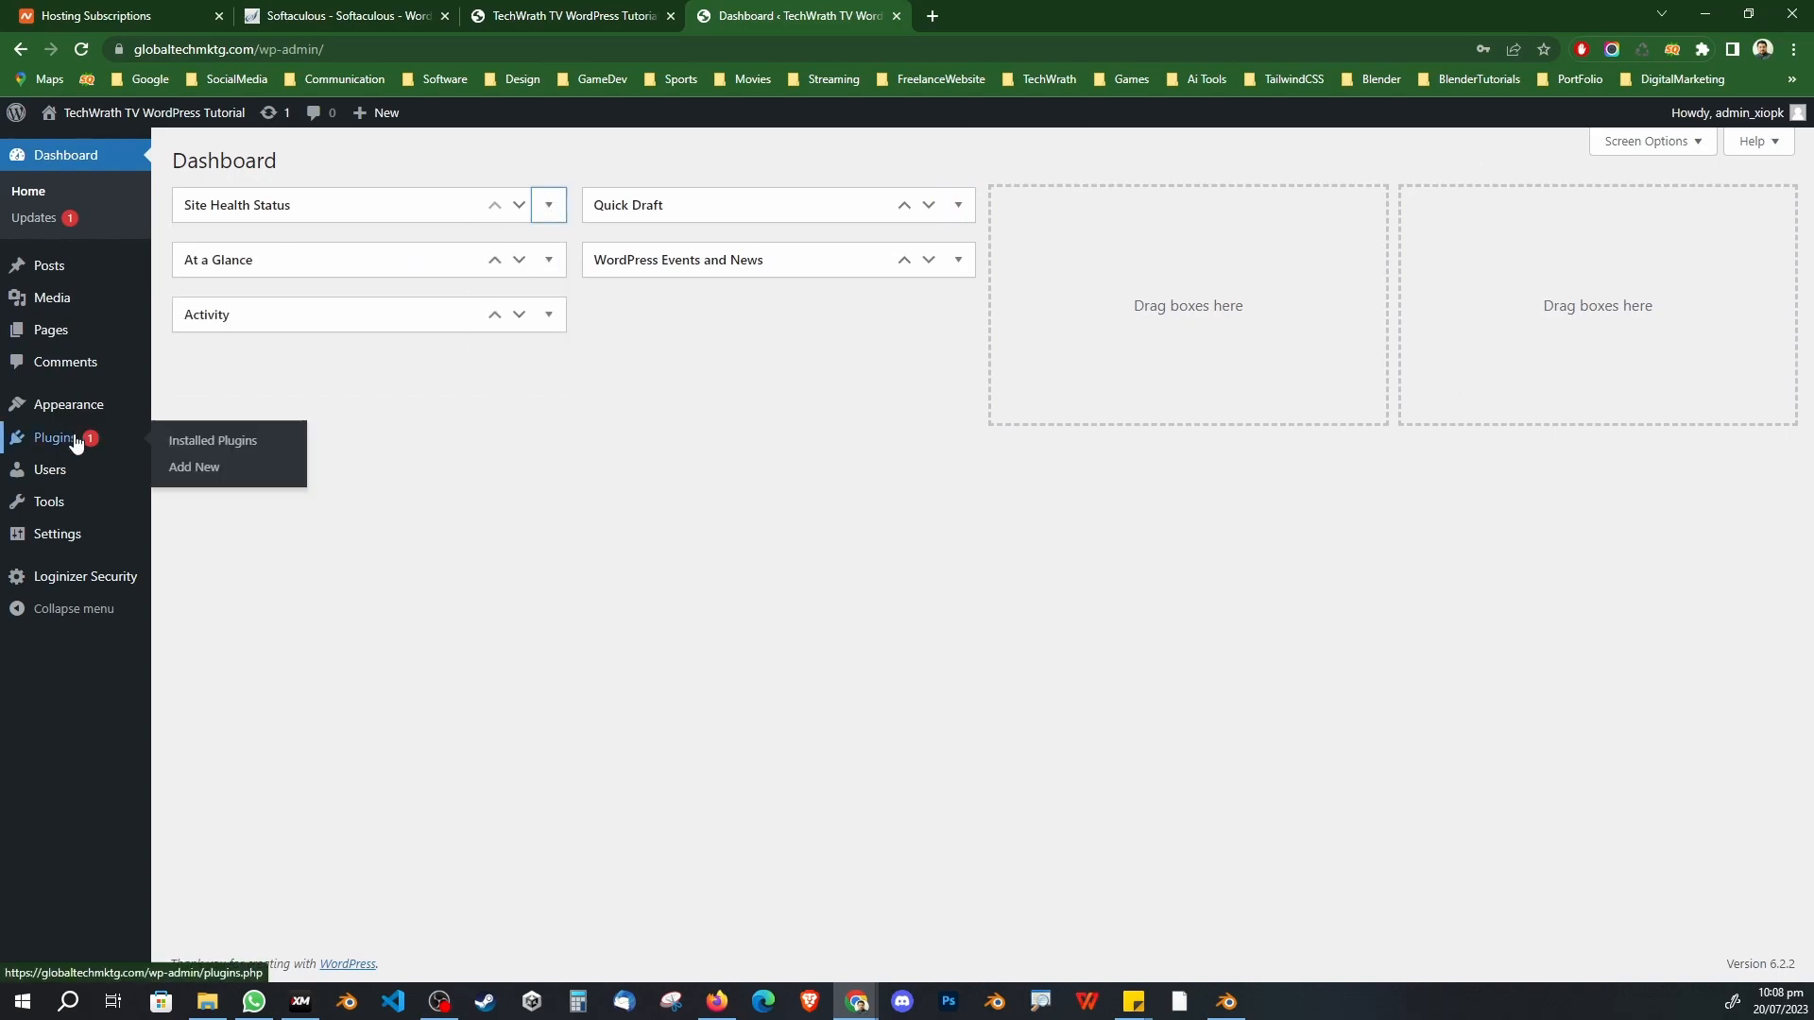
click(198, 442)
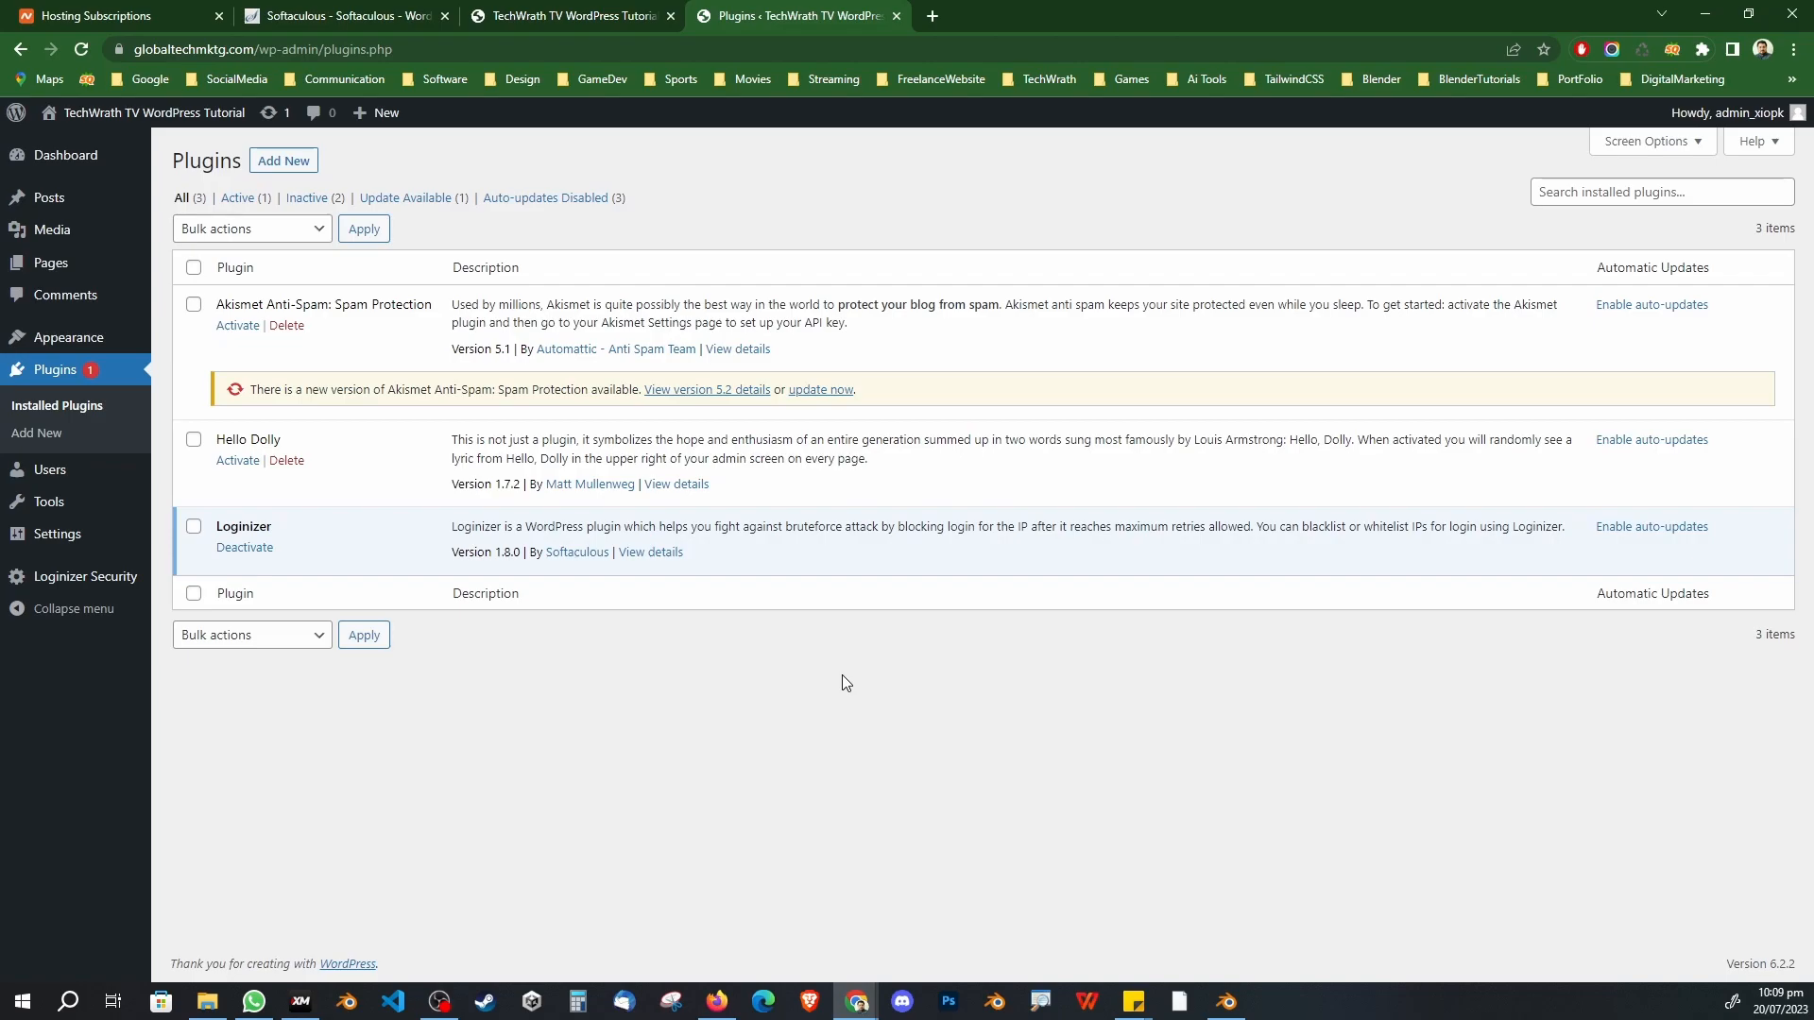
Step: Return to the 'TechWrath TV WordPress Tutorial' tab showing the live blog front page
click(538, 19)
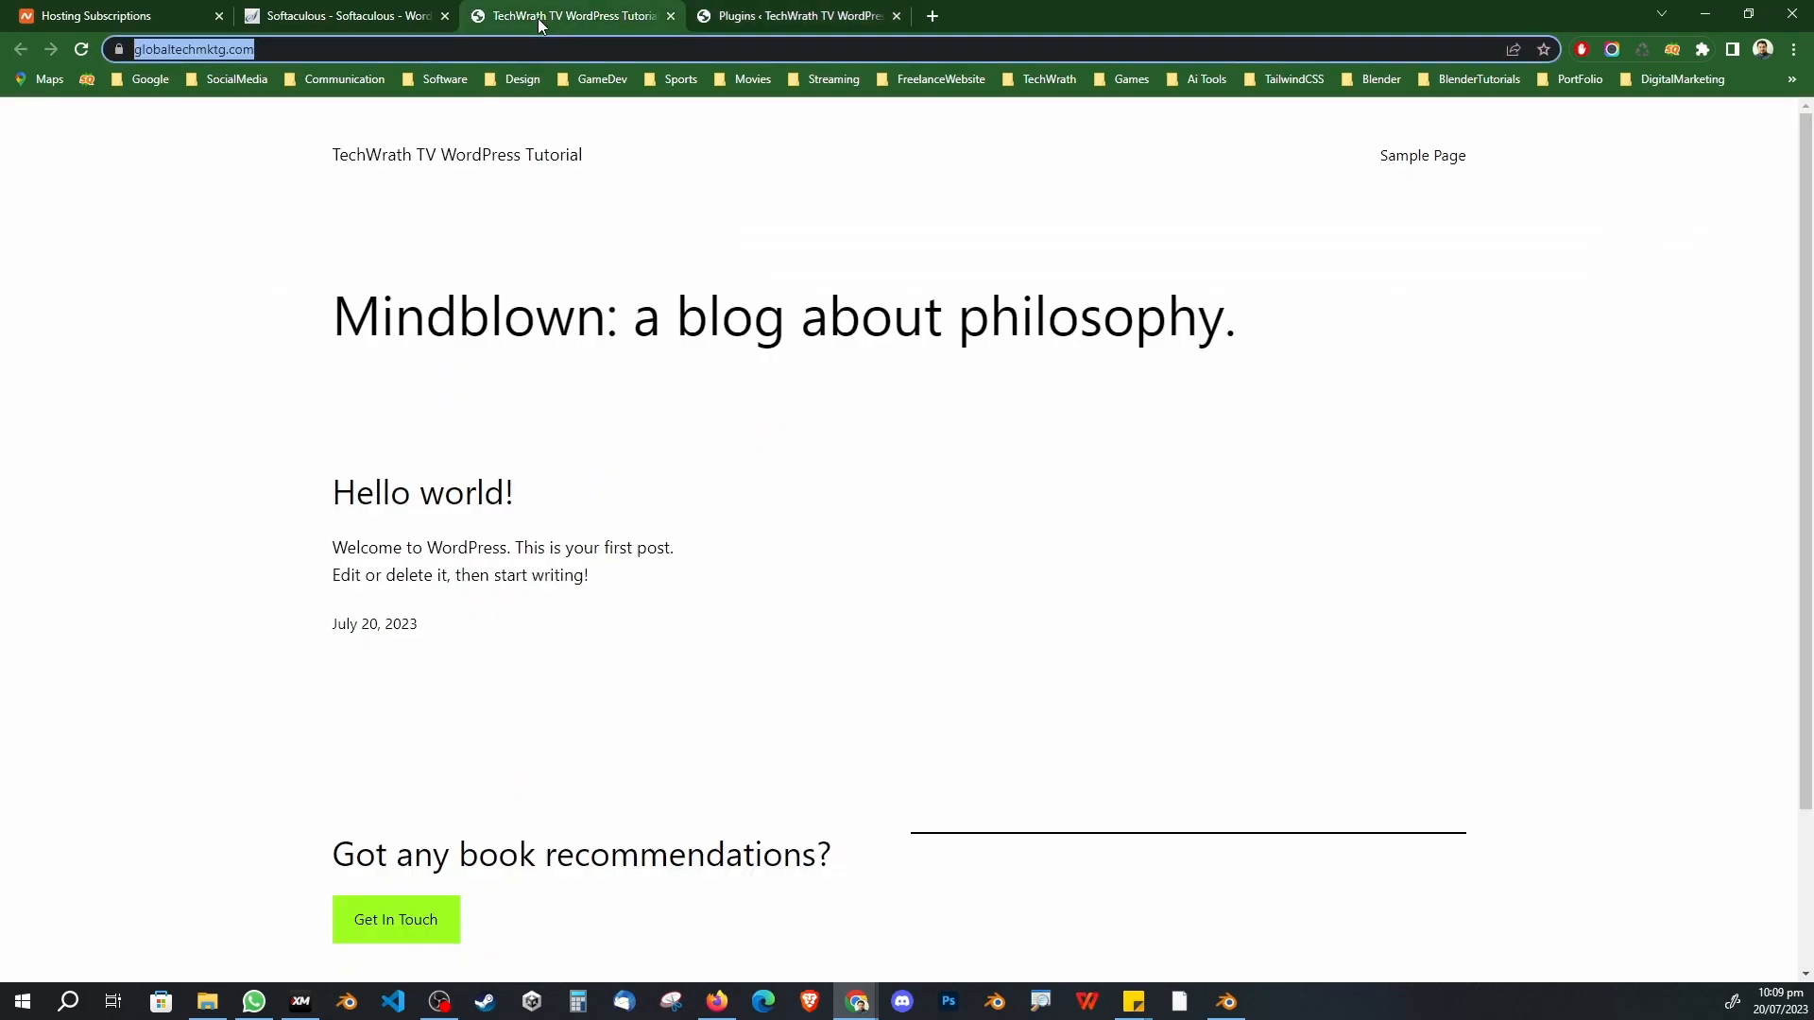
Step: Go from the Softaculous overview to Hosting Subscriptions and open the account's cPanel
click(389, 20)
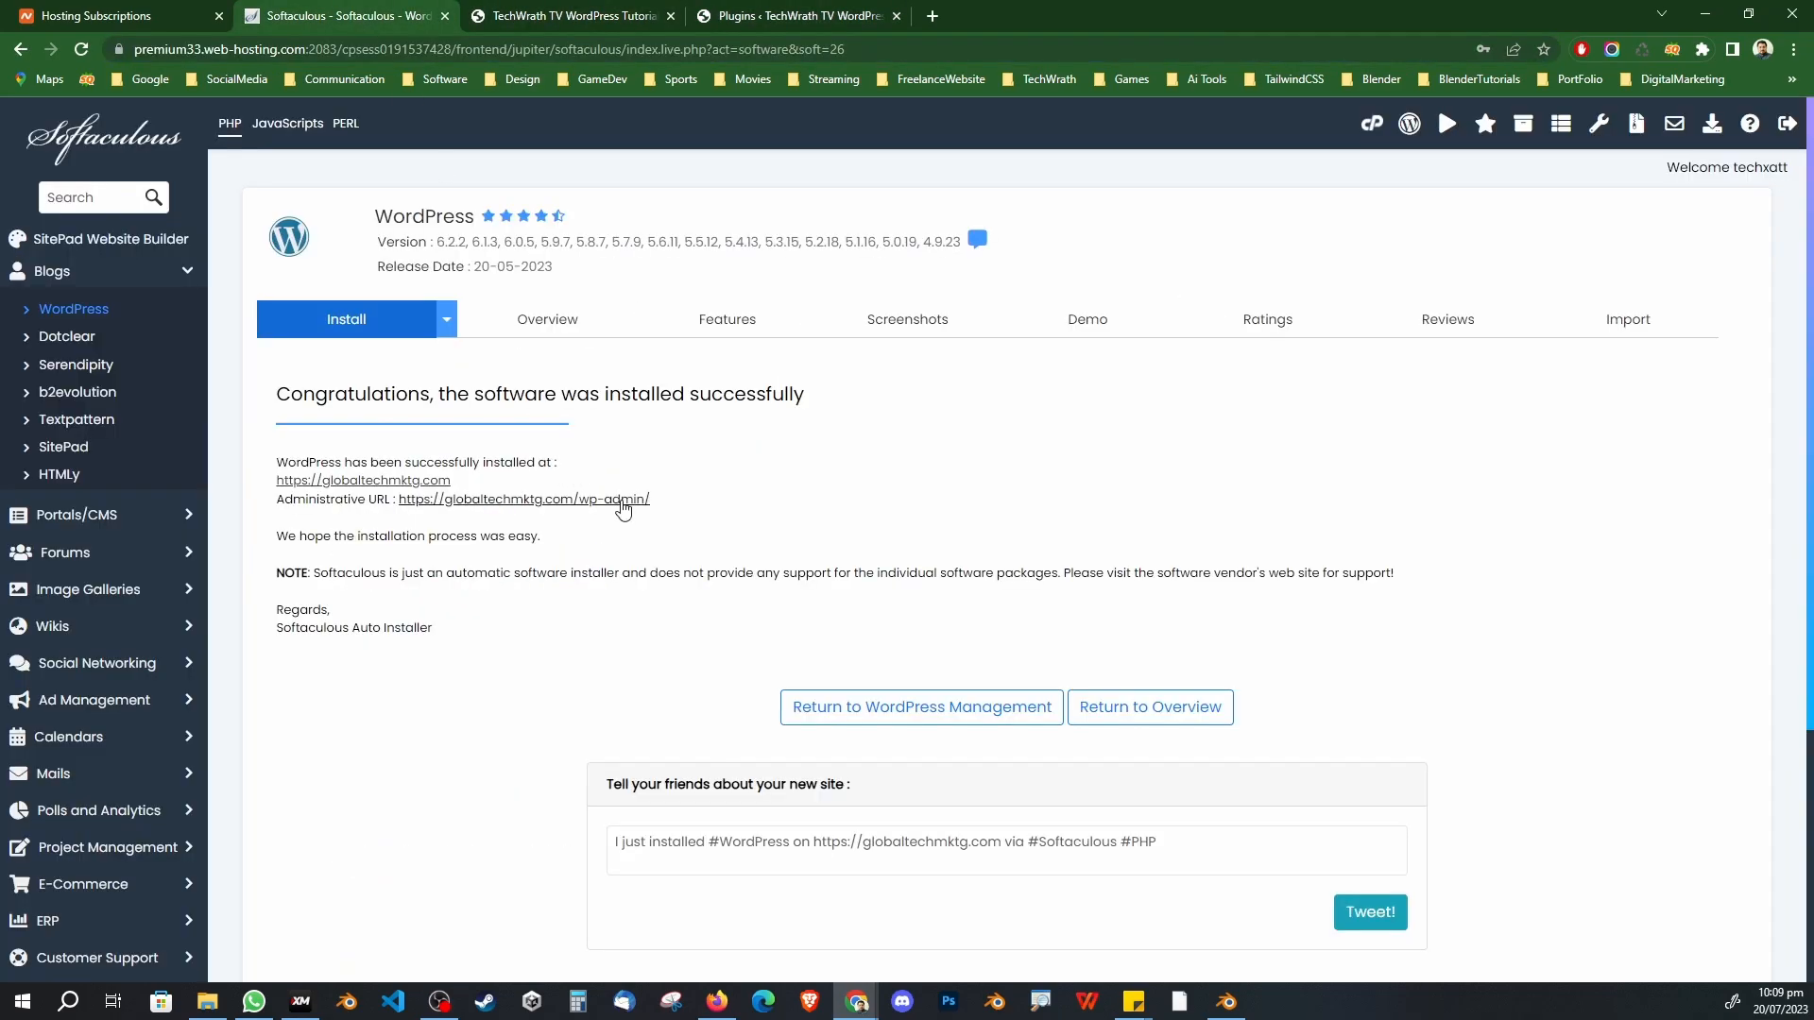
click(139, 244)
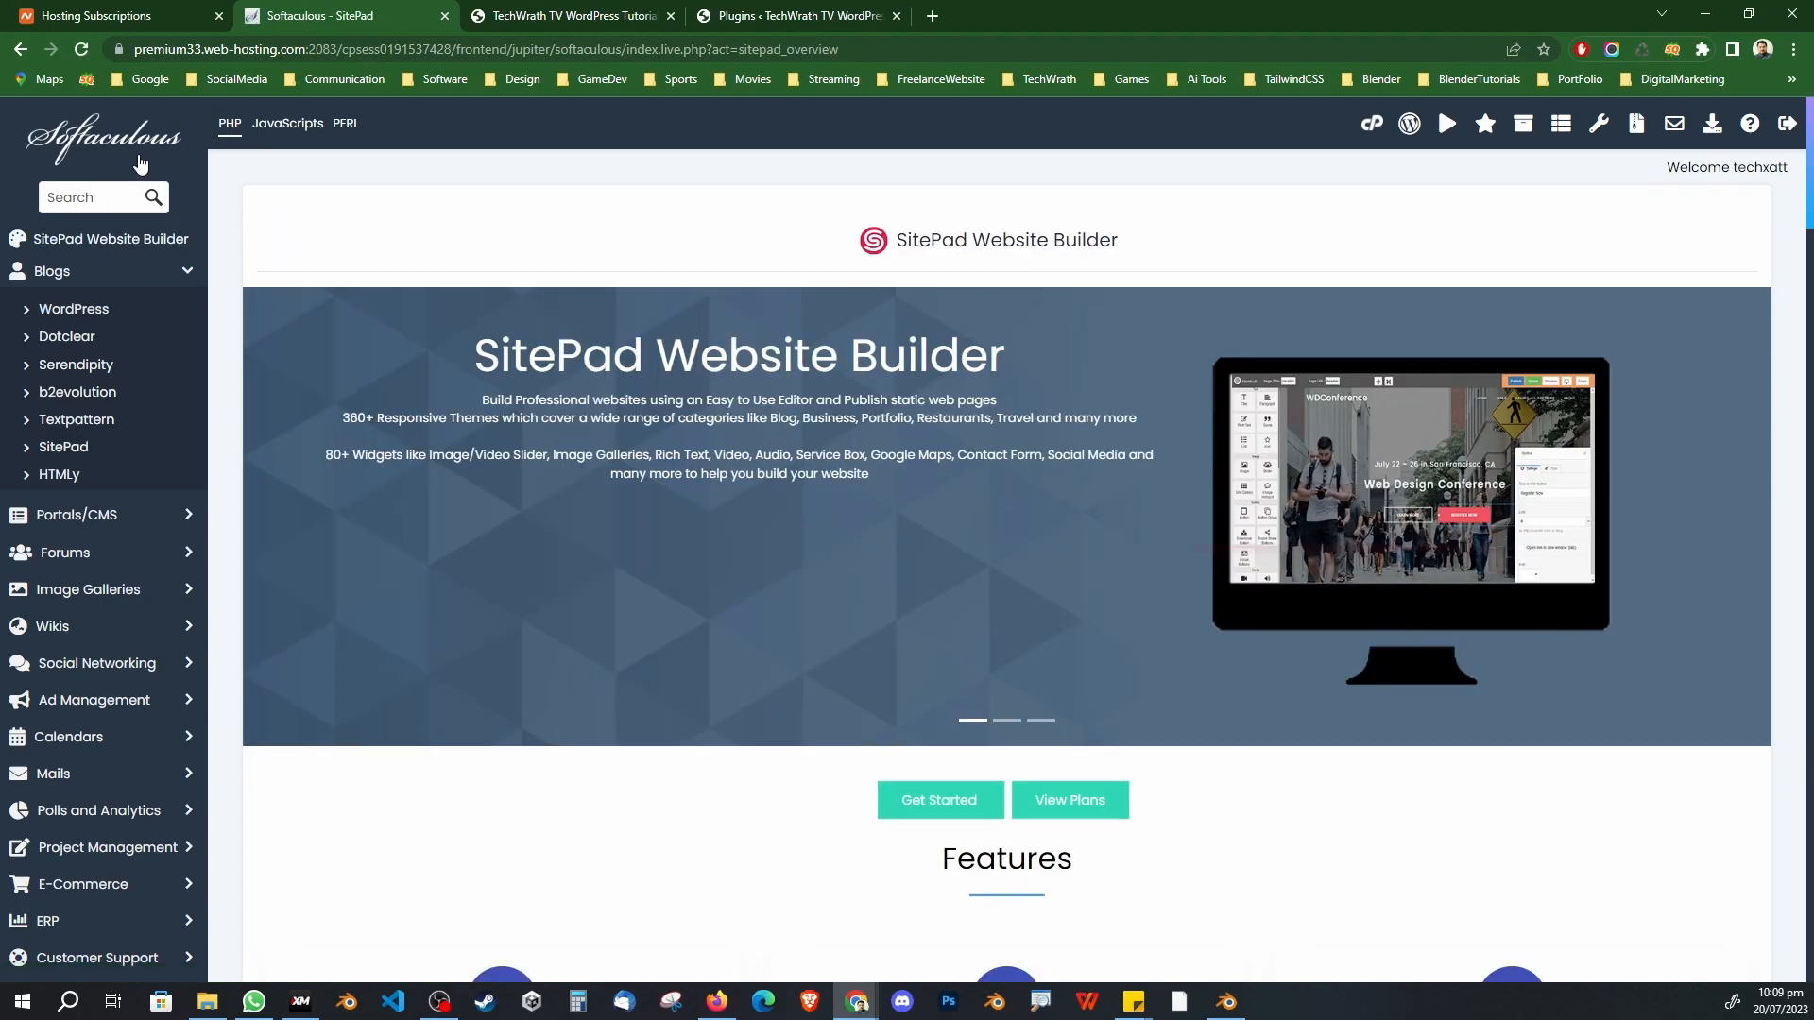
click(161, 16)
click(1499, 409)
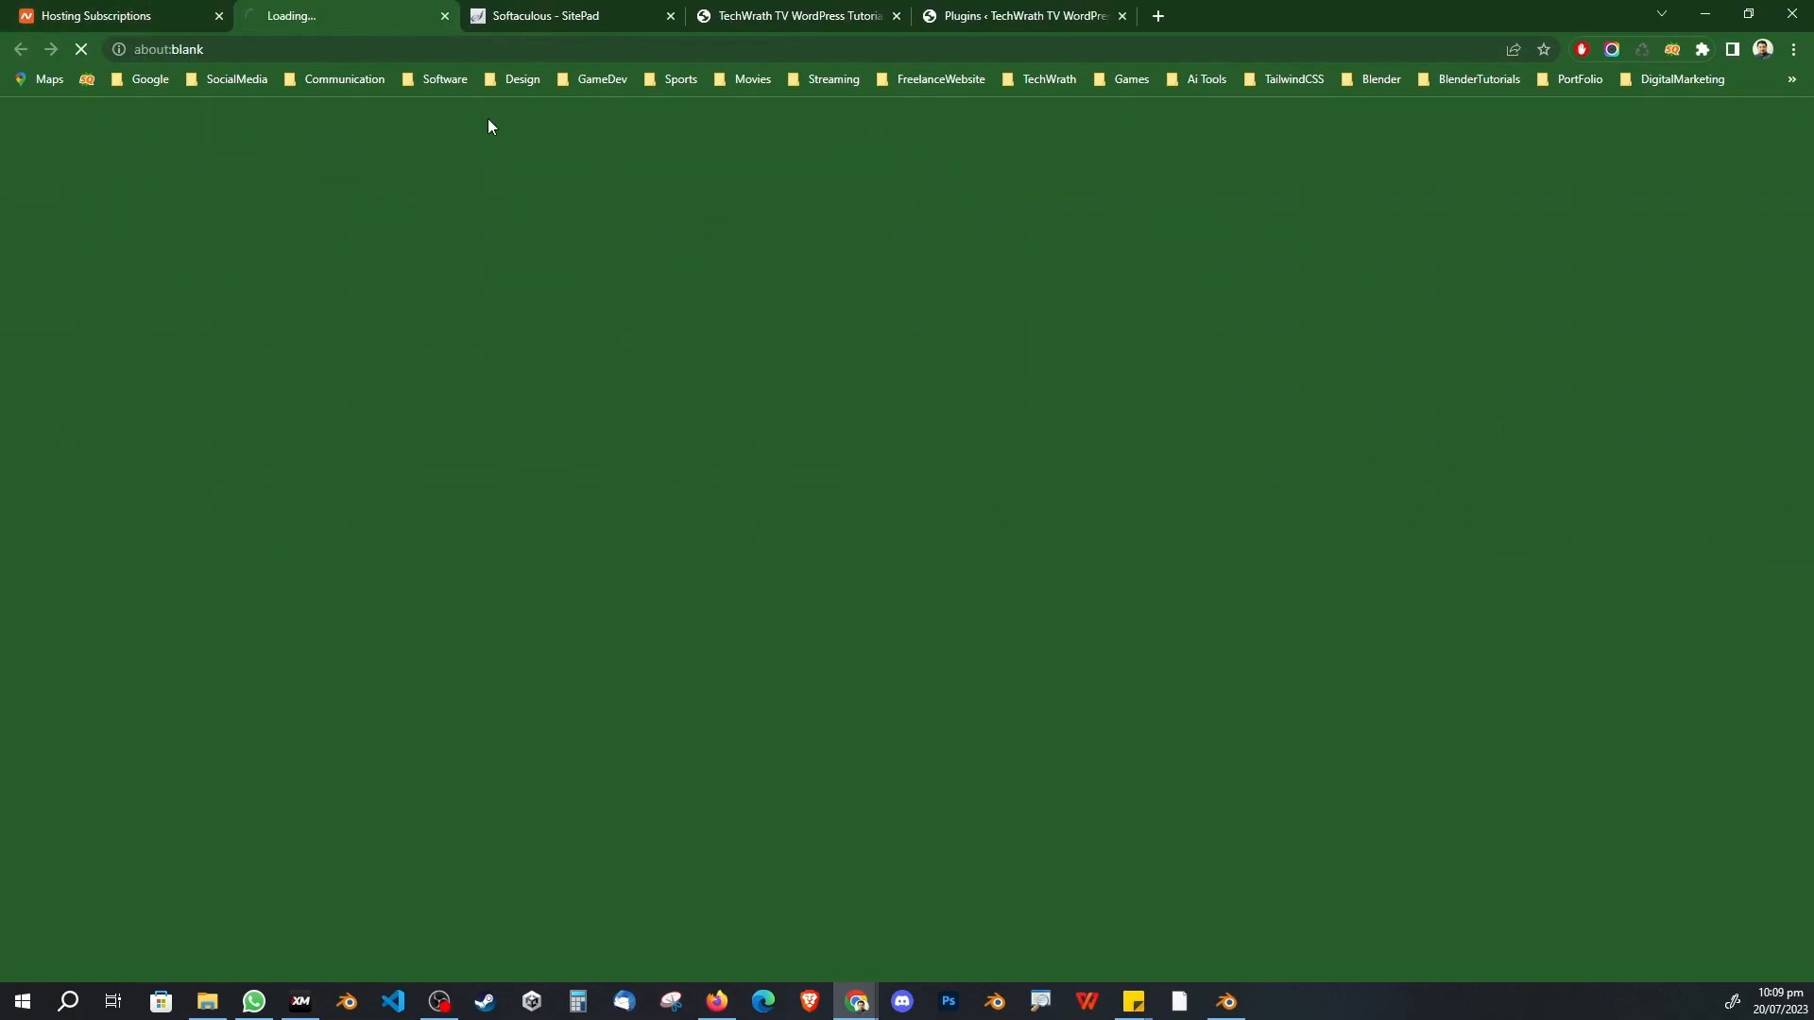
Step: Browse the cPanel Tools page, then return to the live blog's front page
click(552, 20)
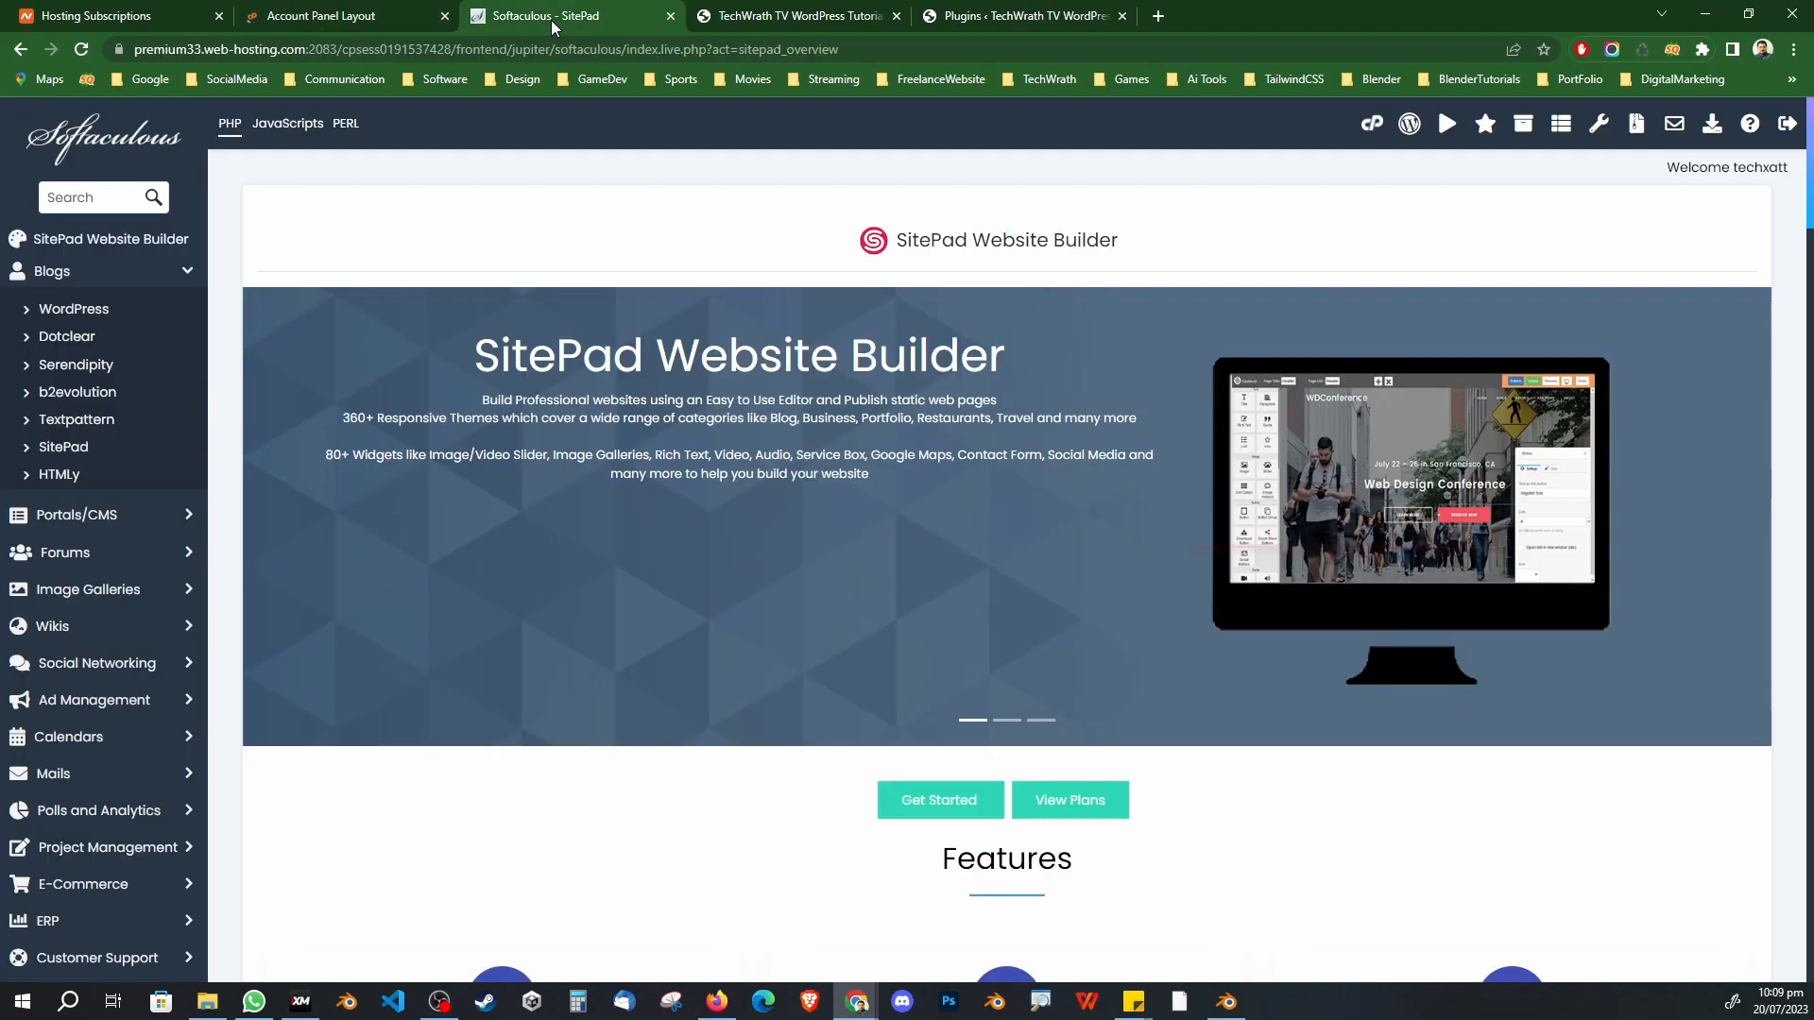
click(343, 17)
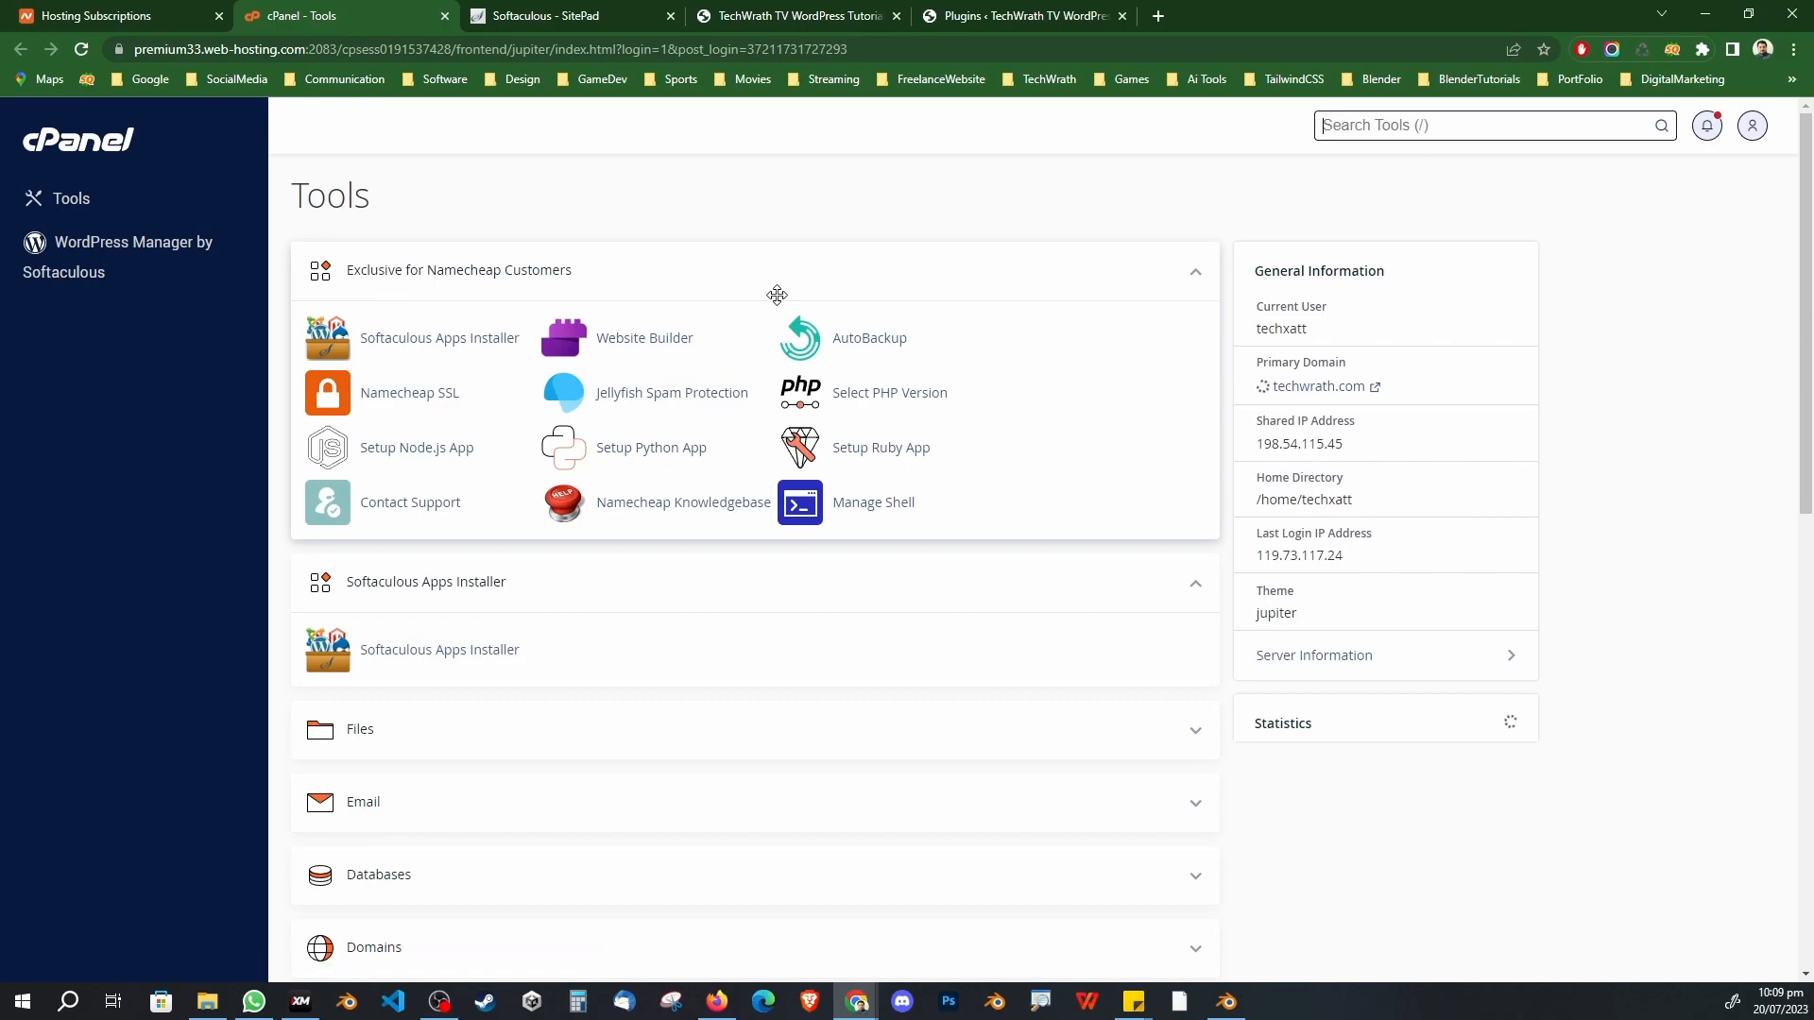
scroll(777, 295, down, 3)
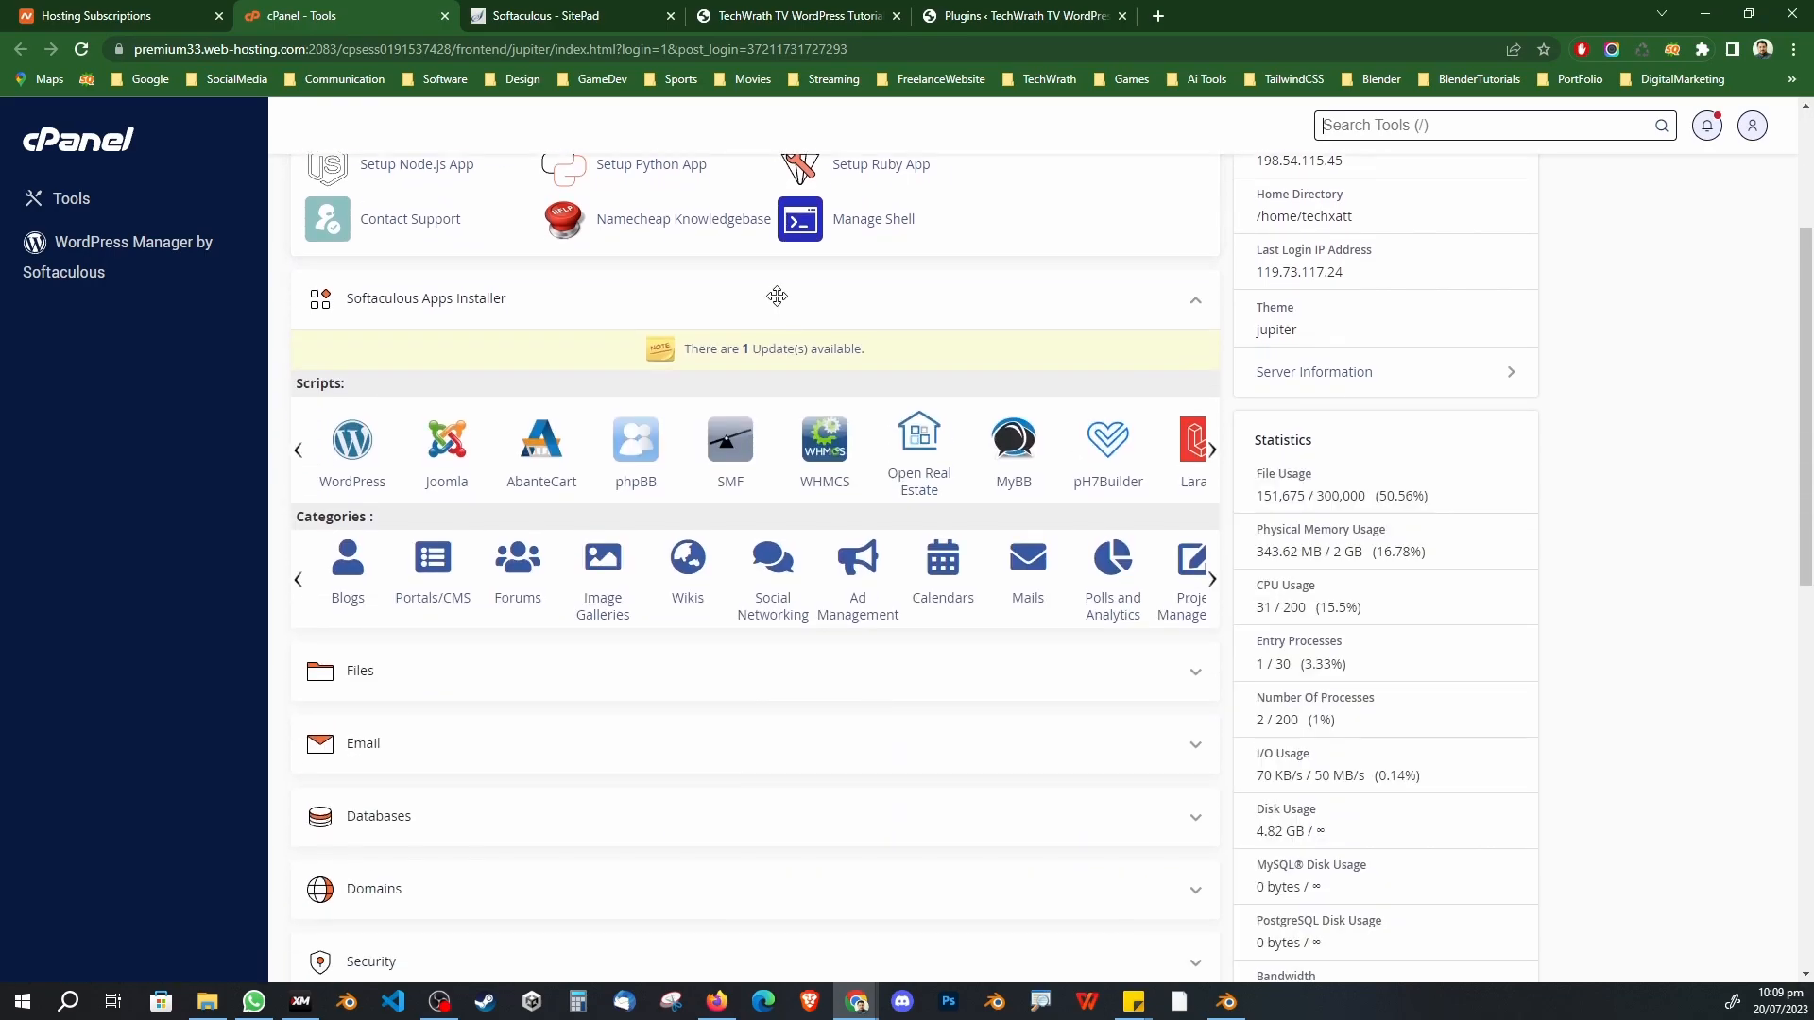
scroll(777, 296, up, 3)
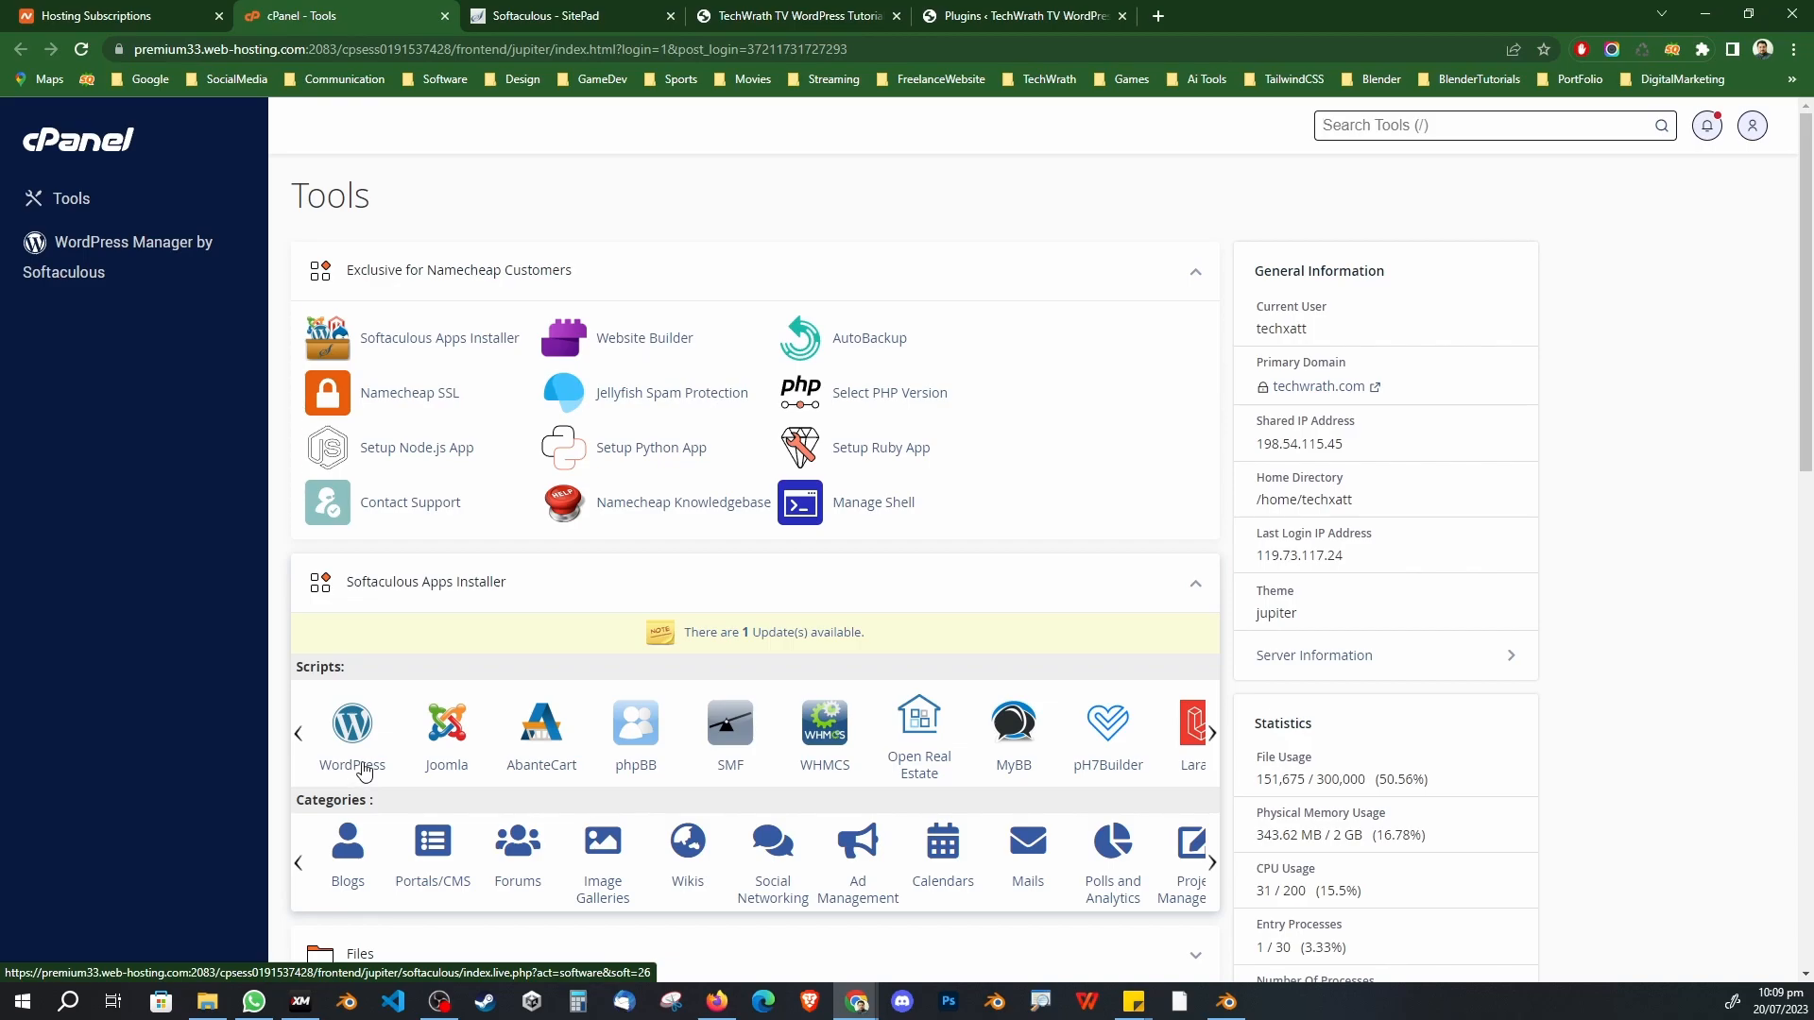
click(824, 24)
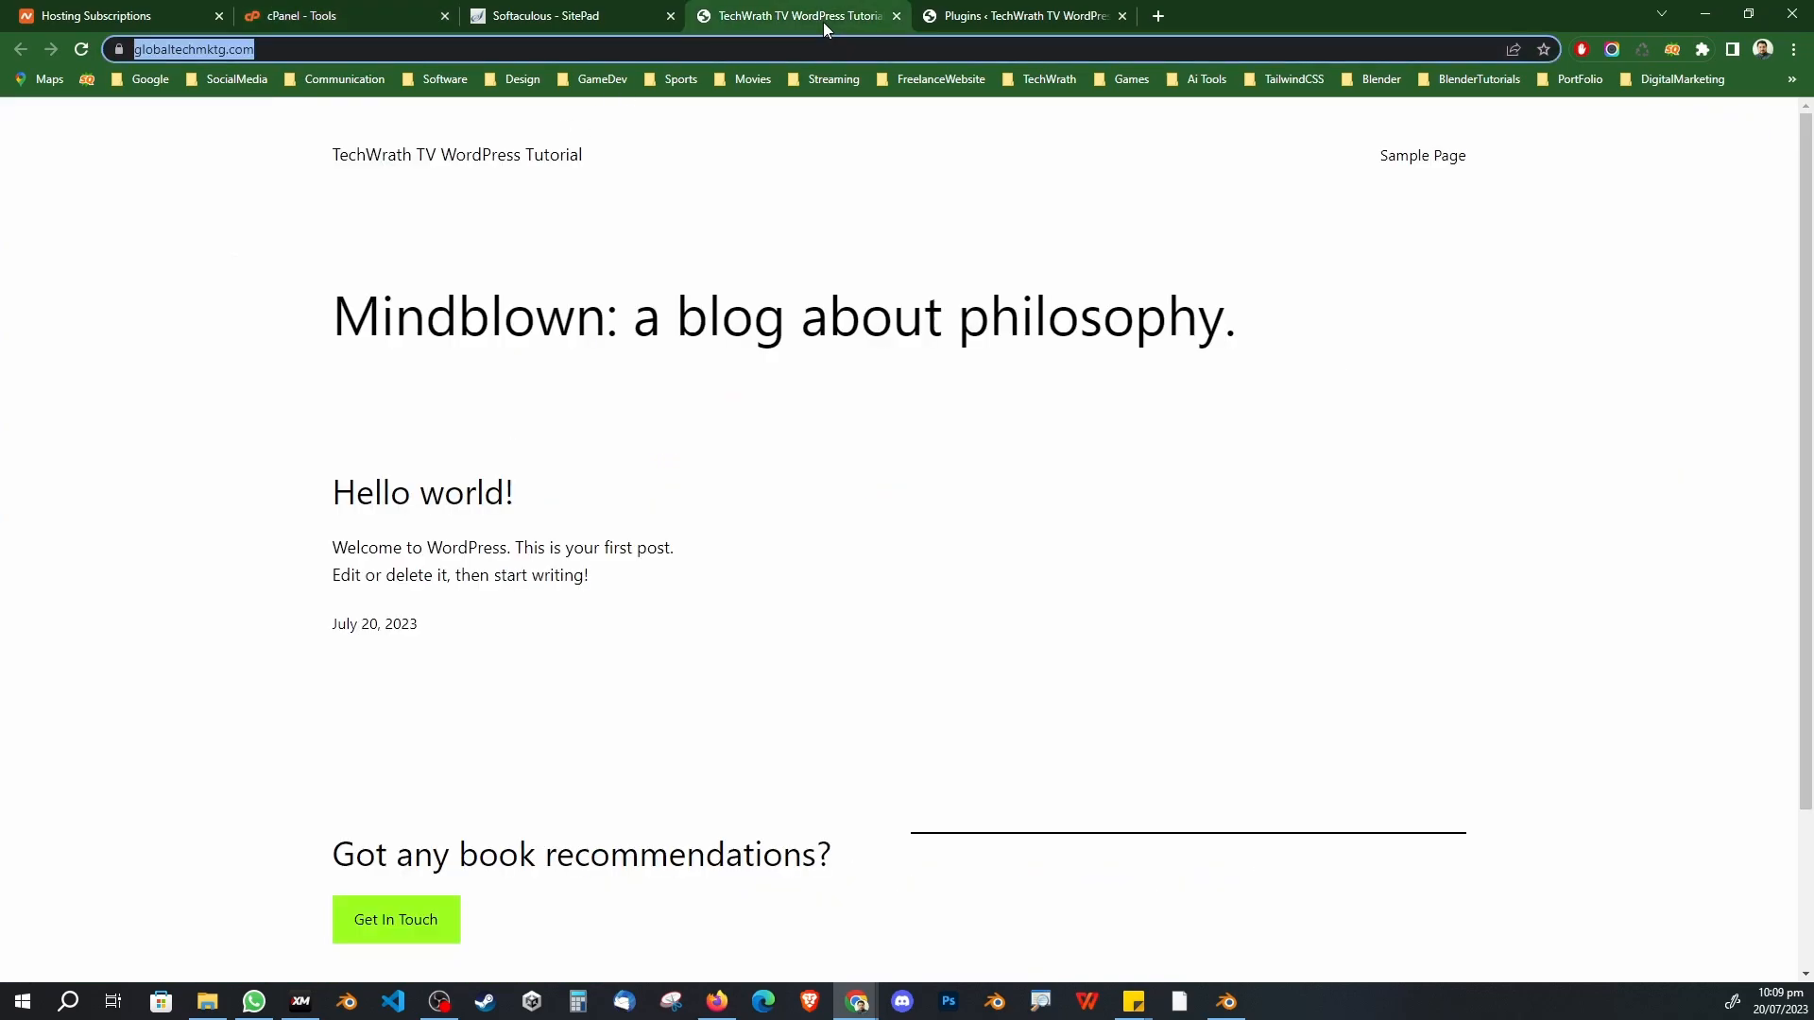
Step: Check the installed plugins page, then load techwrath.com in a new tab
click(936, 16)
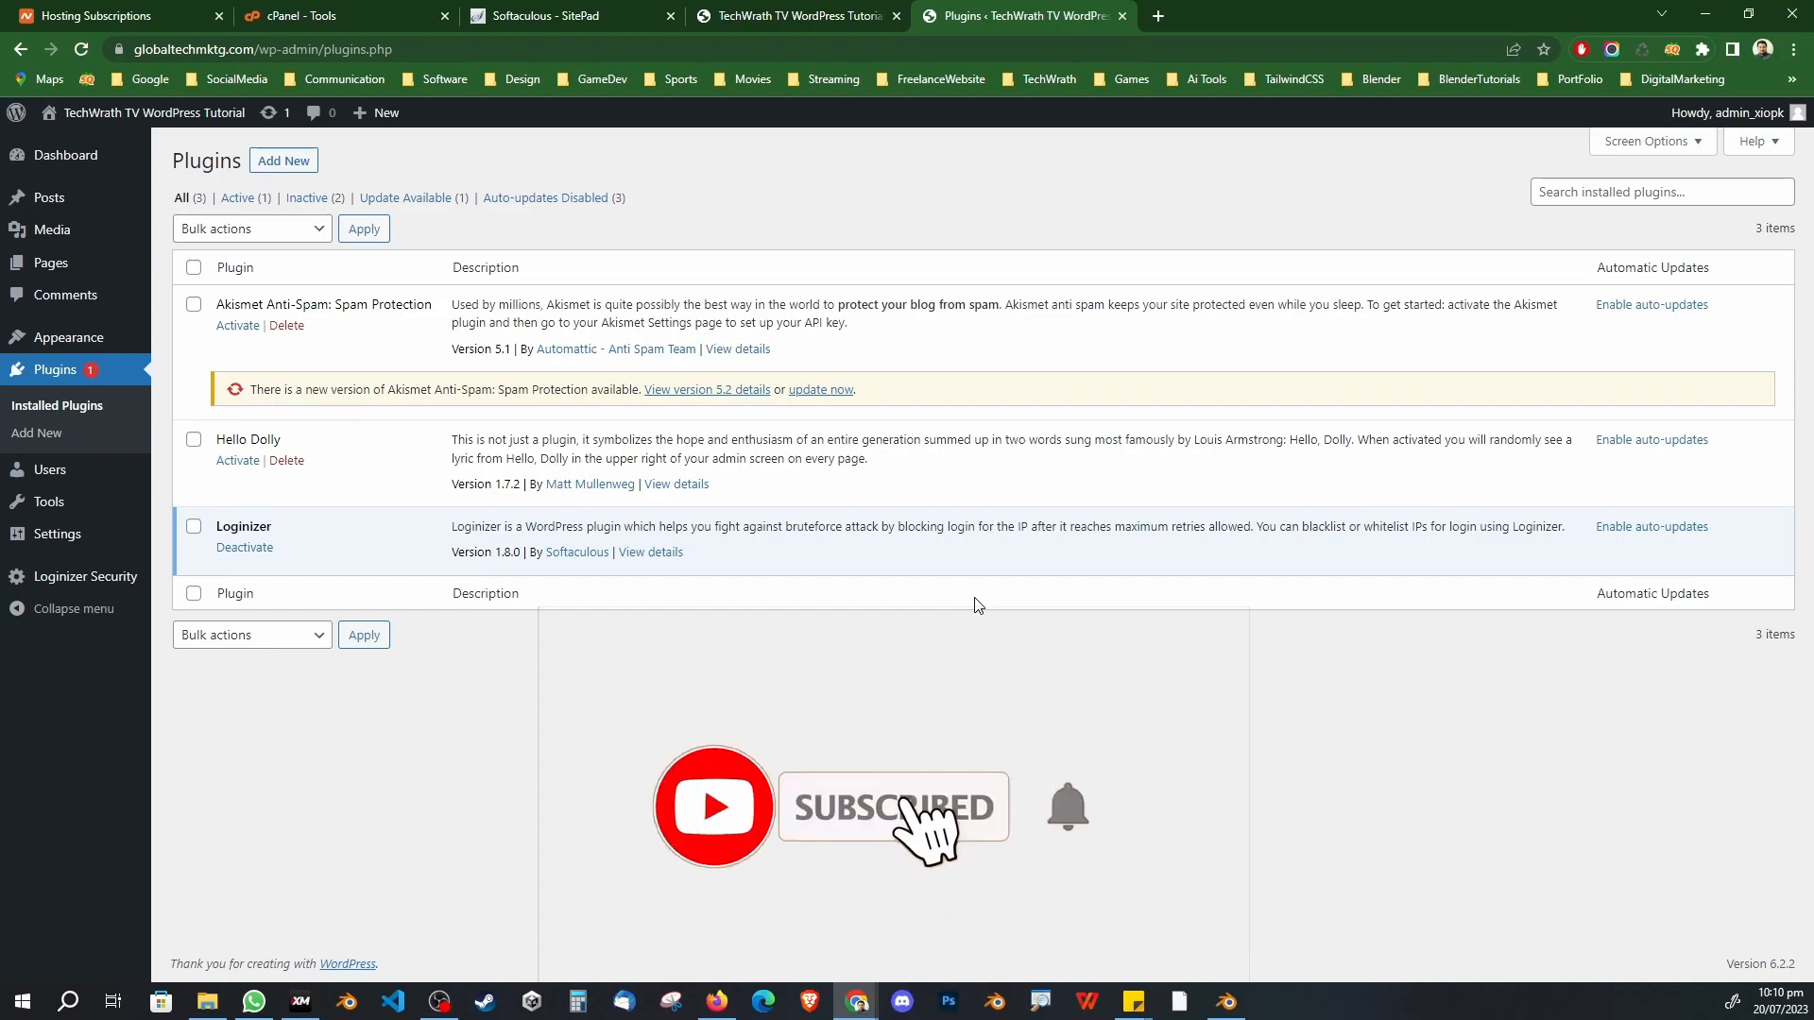
click(1158, 16)
text(tec)
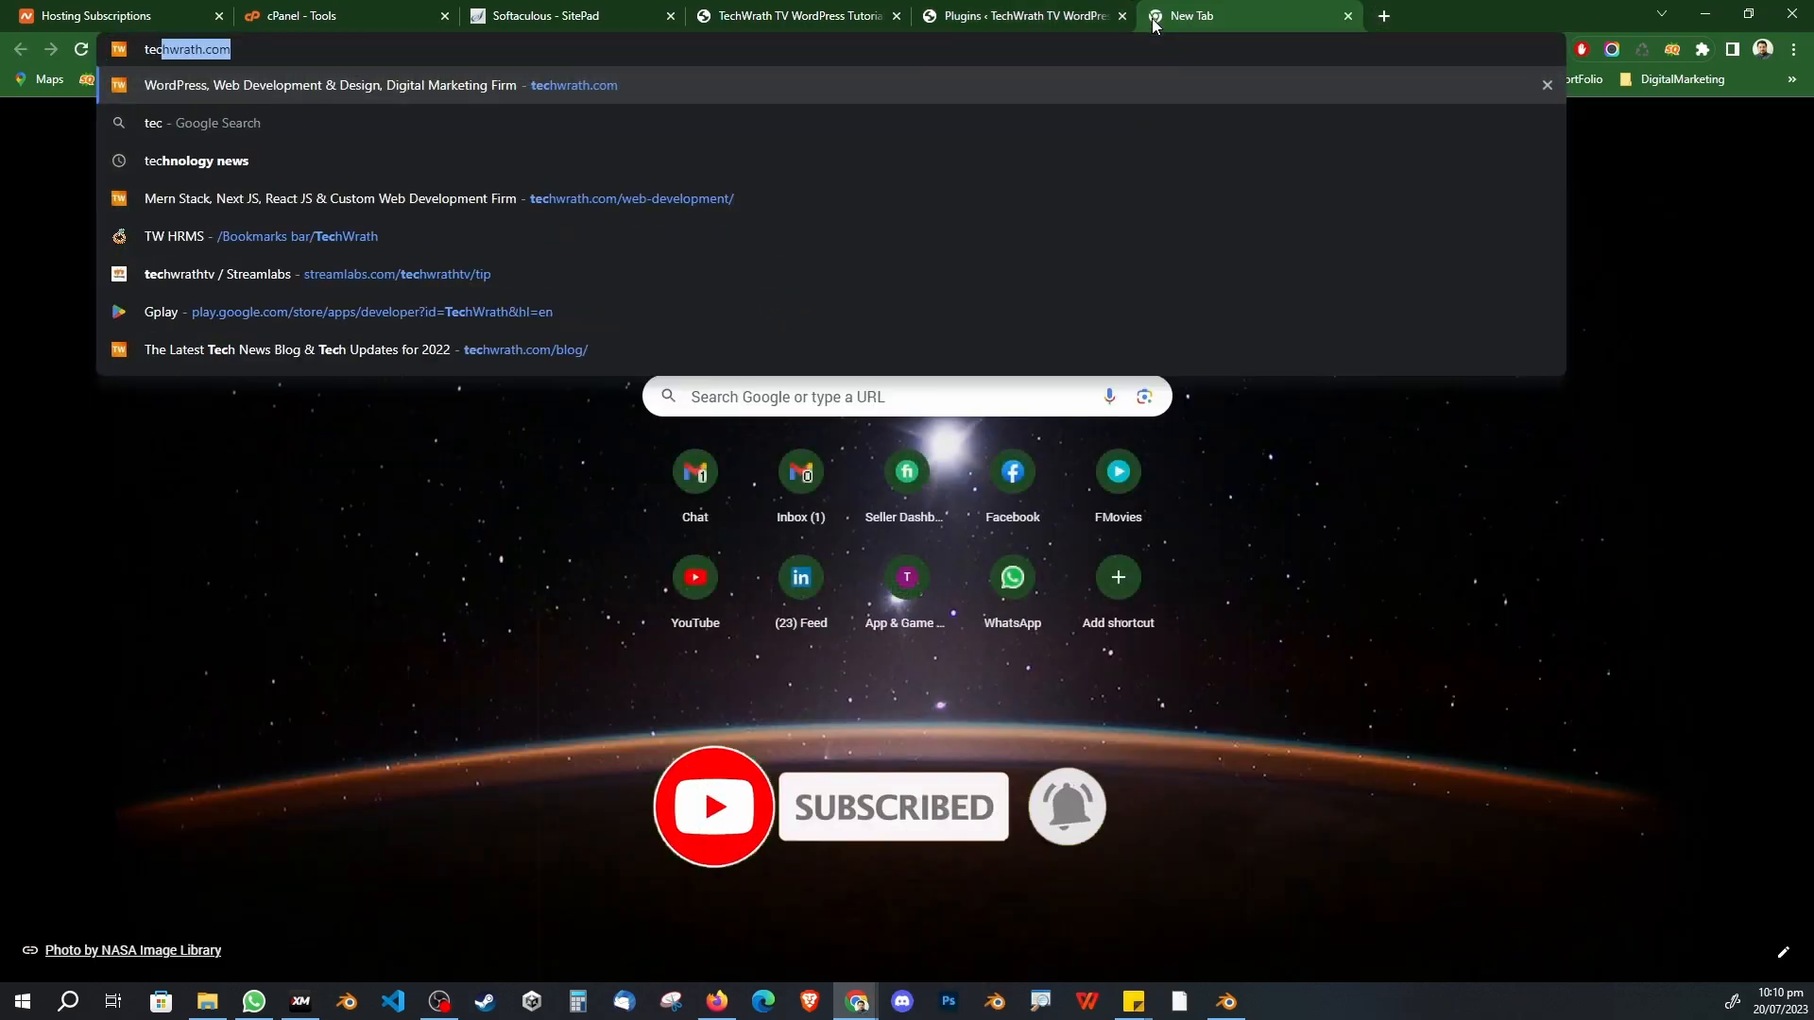
key(Return)
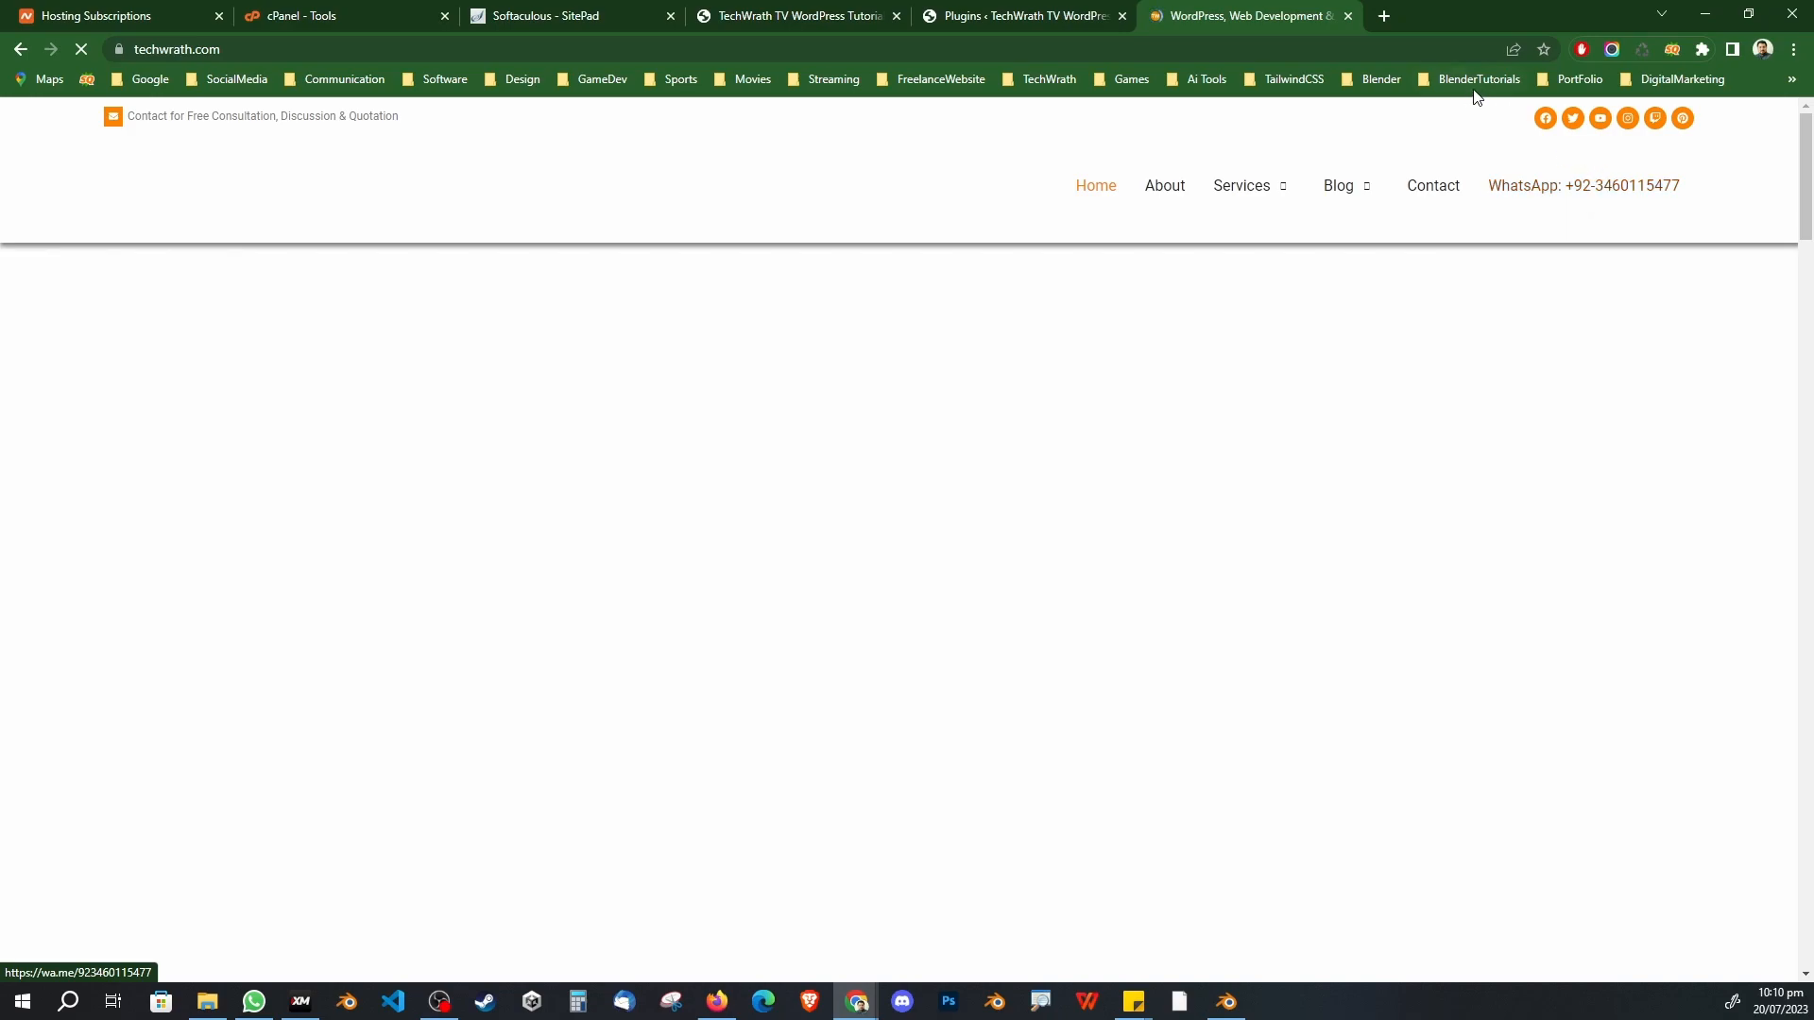
Step: Close the techwrath.com tab and move via the live blog to the Softaculous SitePad overview
click(1348, 16)
click(852, 23)
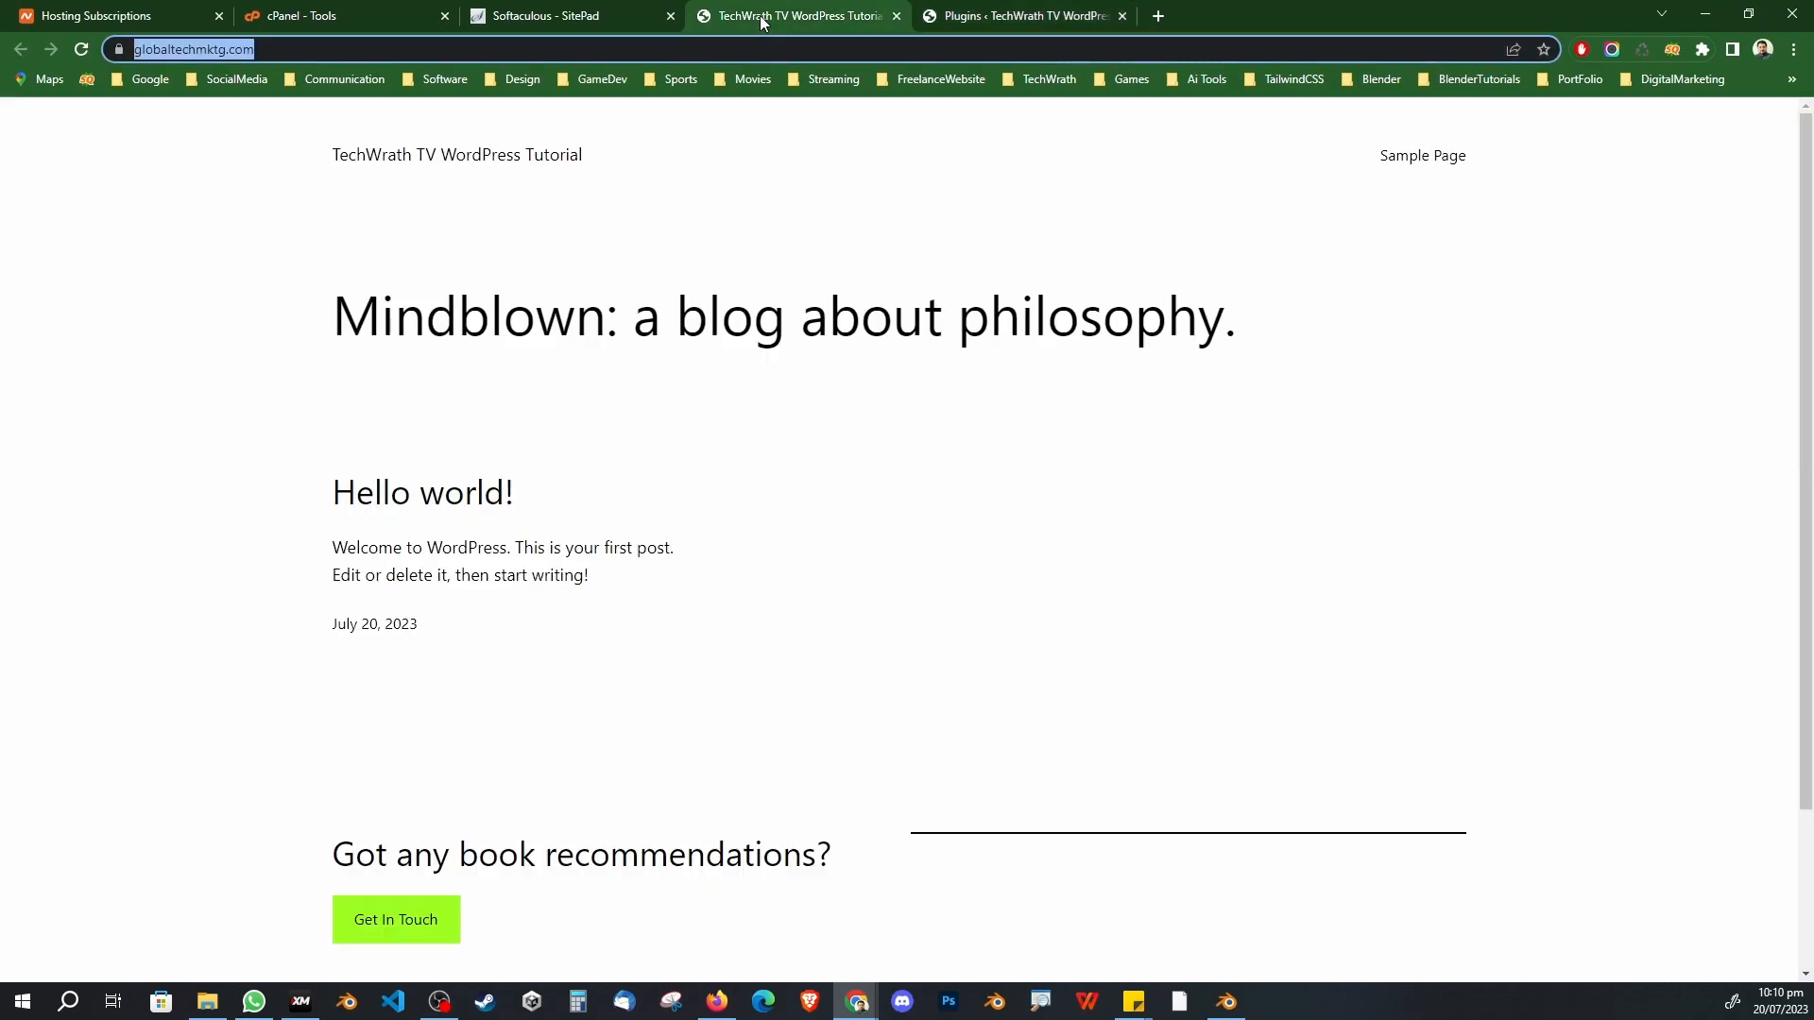
click(540, 23)
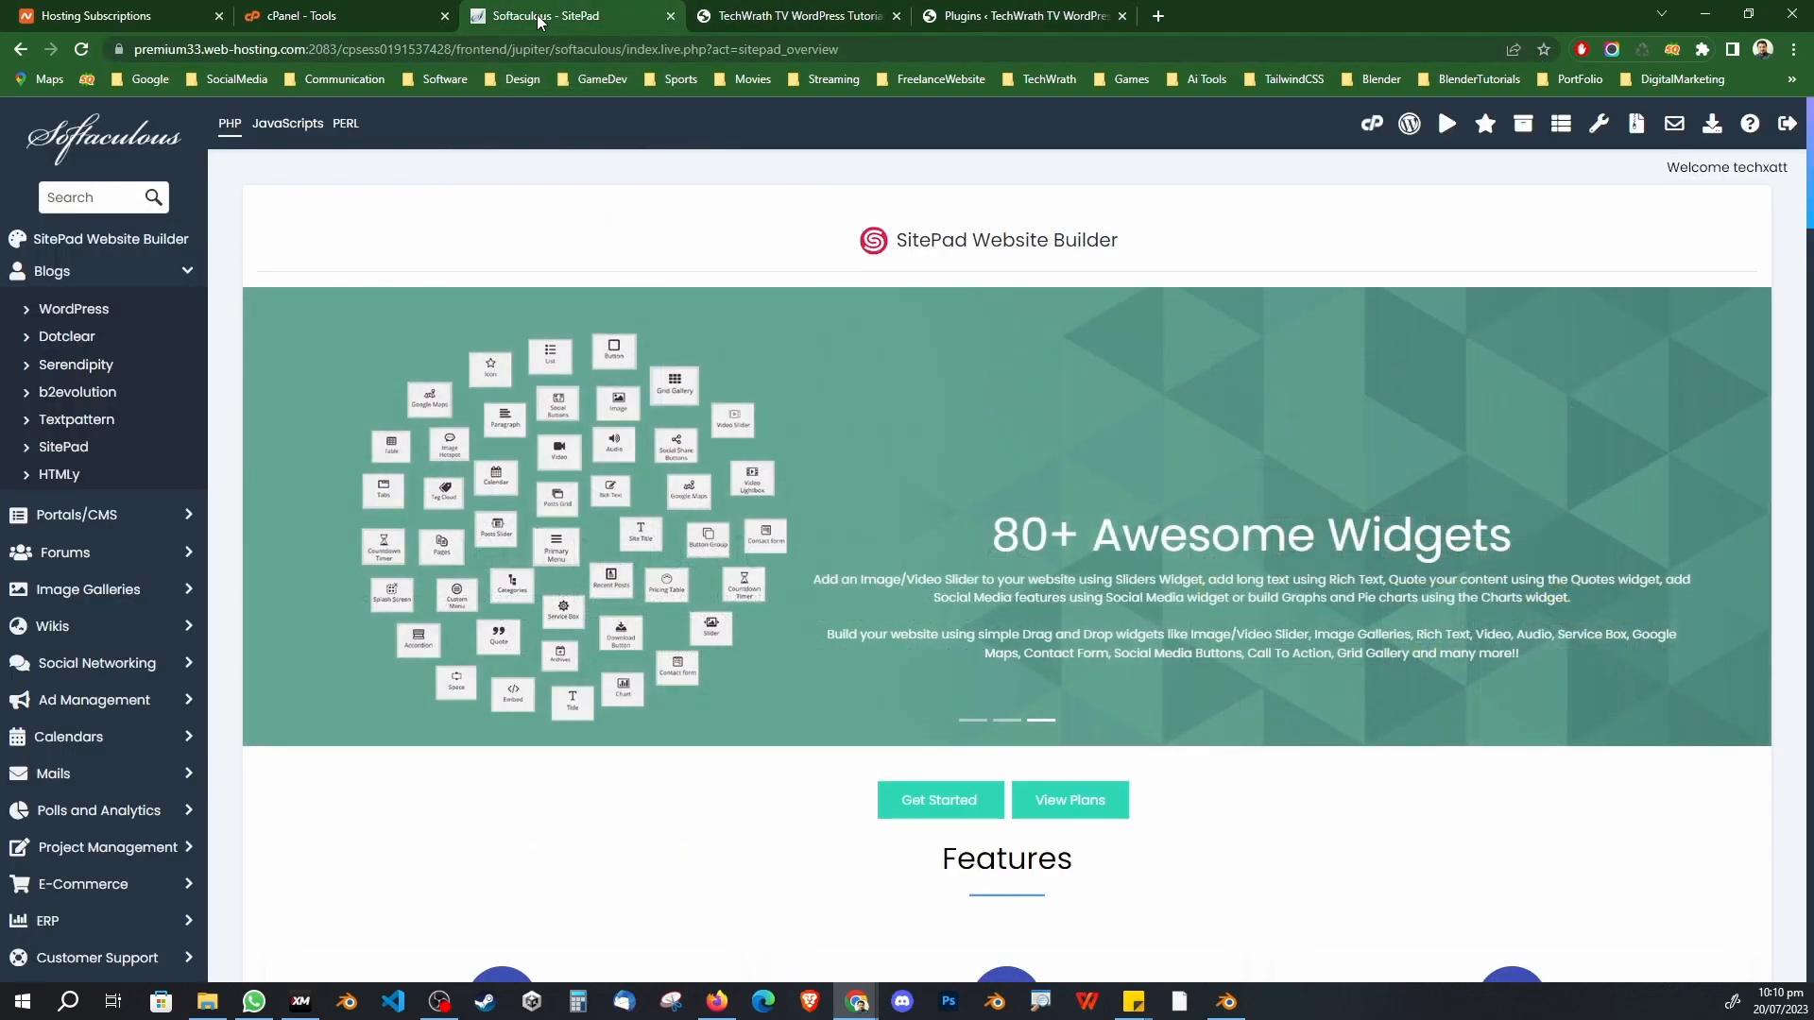